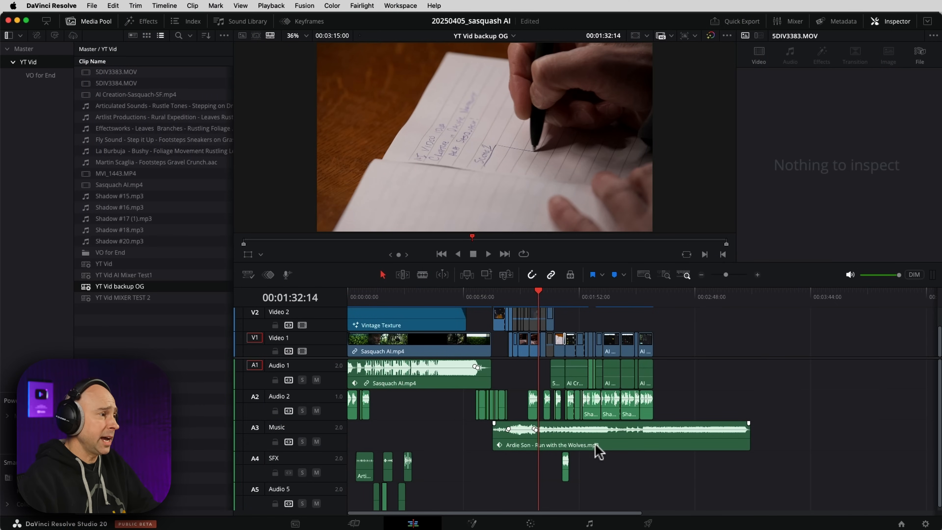
Select the Run with the Wolves music clip and enable Live Trim for its AI Music Editor
left_click(603, 449)
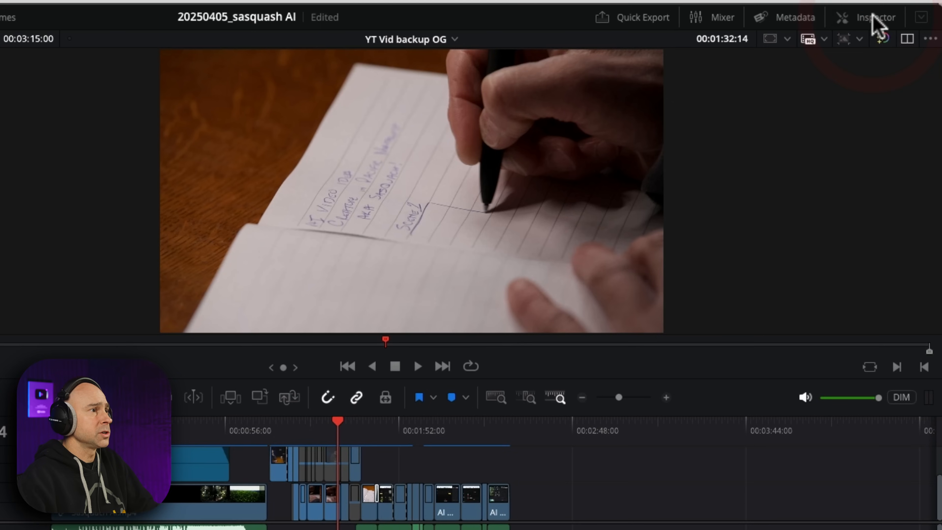
scroll(721, 248, "up", 3)
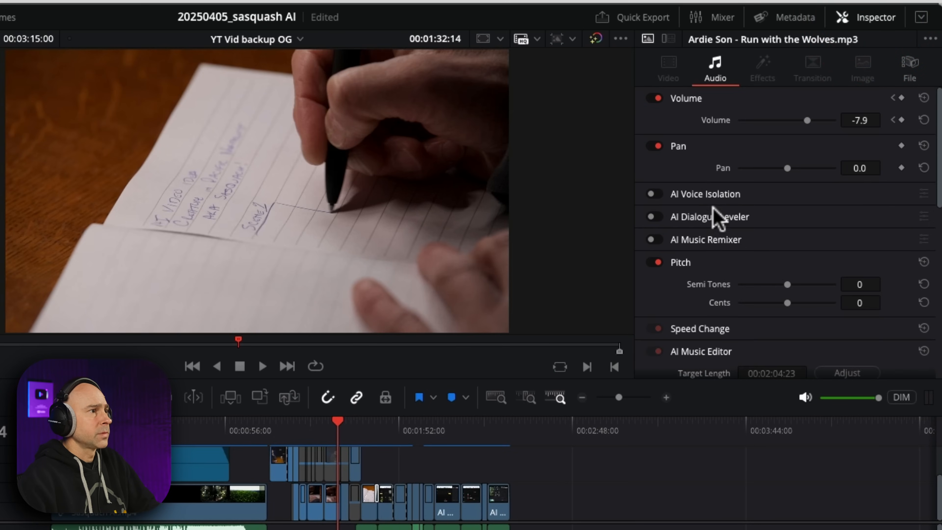
scroll(723, 252, "down", 2)
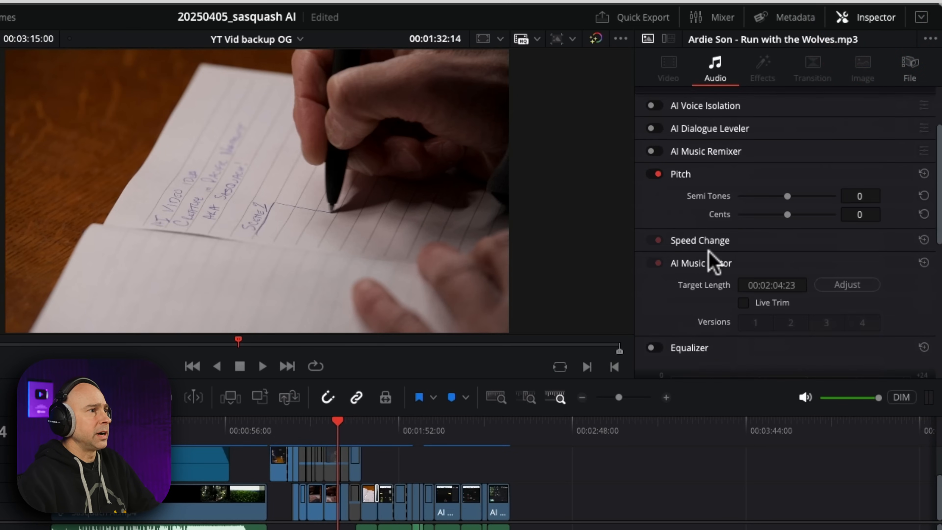
left_click(694, 266)
left_click(694, 266)
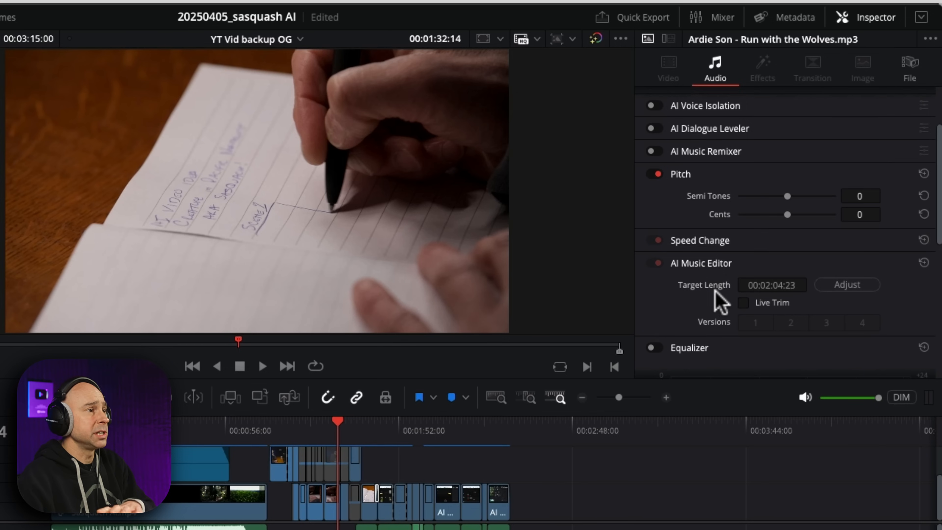
left_click(743, 303)
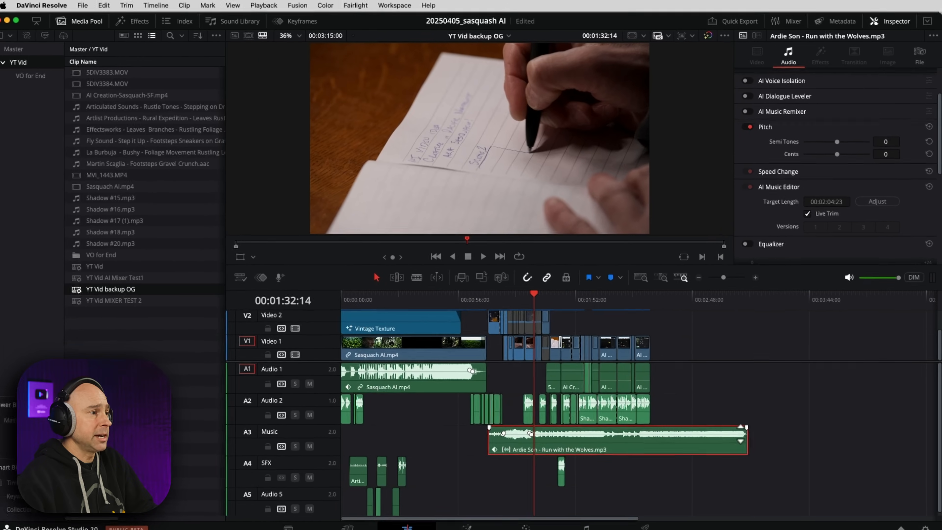
Shorten the music clip with AI live trimming so its end lines up with the end of the last video clip
key("super+equal")
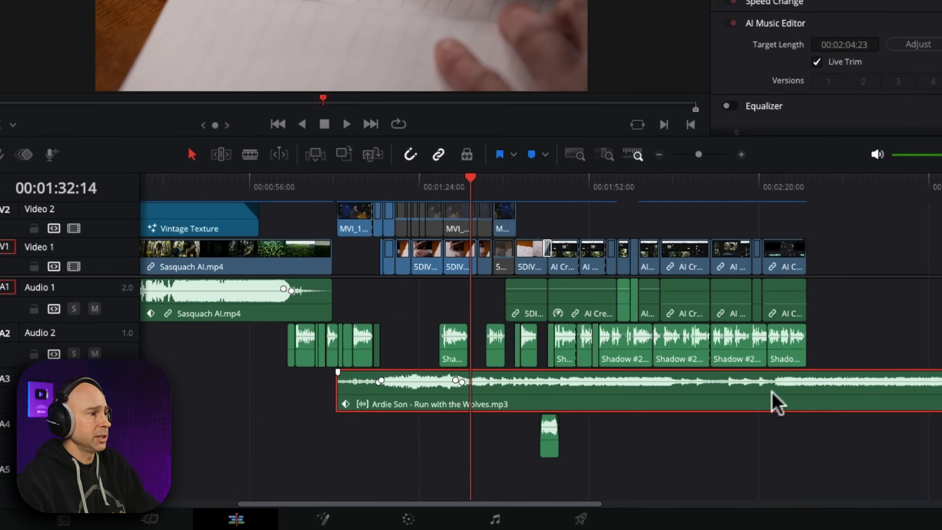
scroll(781, 437, "right", 8)
scroll(540, 425, "left", 2)
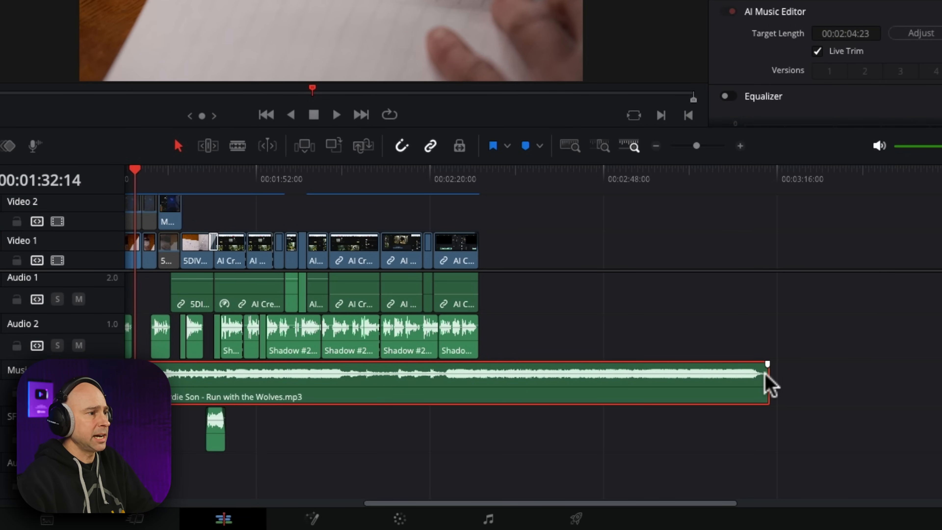
left_click_drag(766, 372, 478, 371)
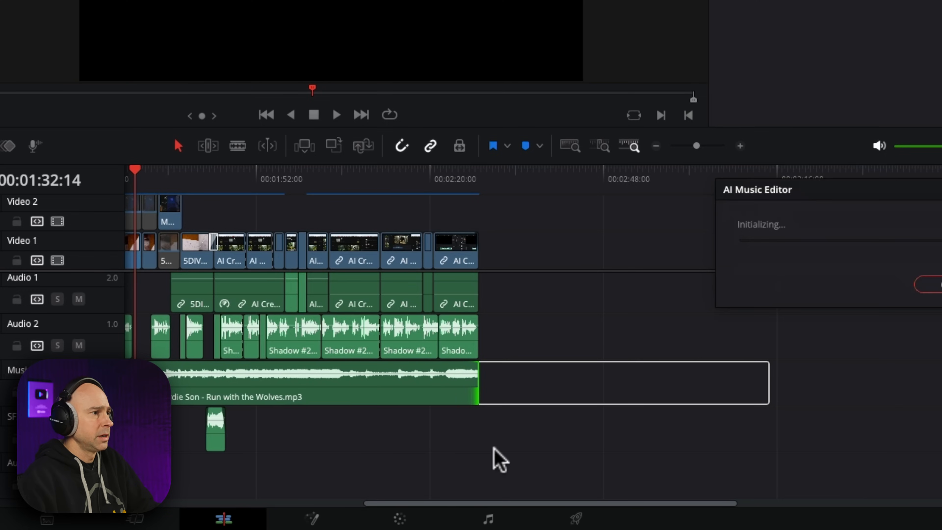
left_click_drag(843, 192, 531, 24)
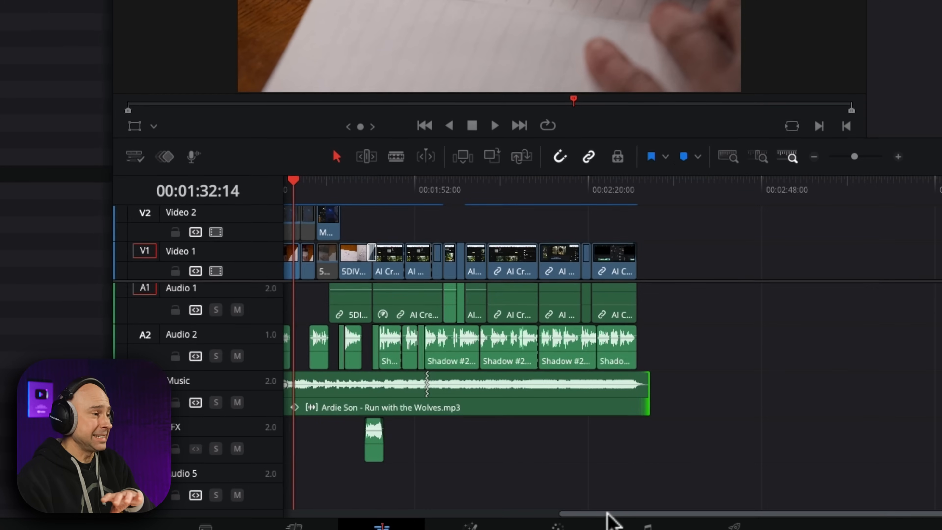
Enlarge the audio tracks and focus the timeline on the AI-generated edit point in the Music track
left_click_drag(610, 516, 510, 516)
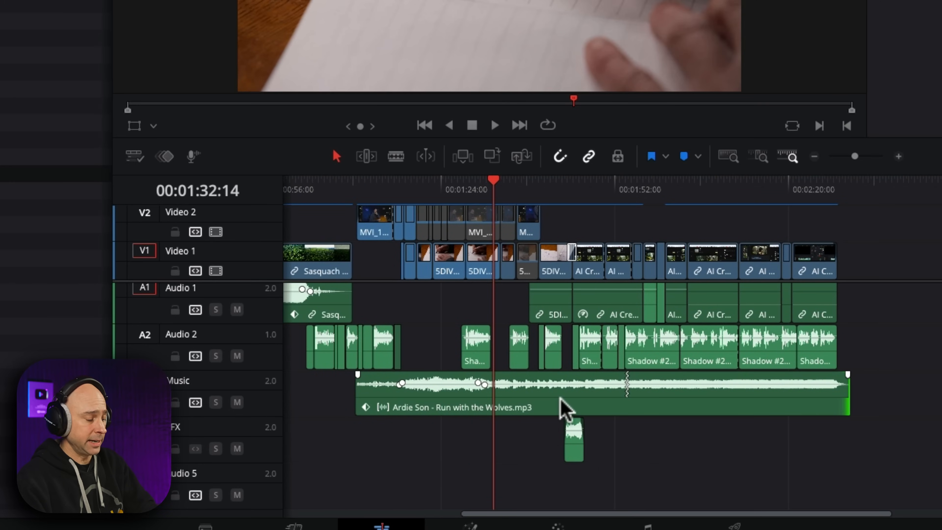
key("super+equal")
key("super+equal")
scroll(770, 479, "right", 15)
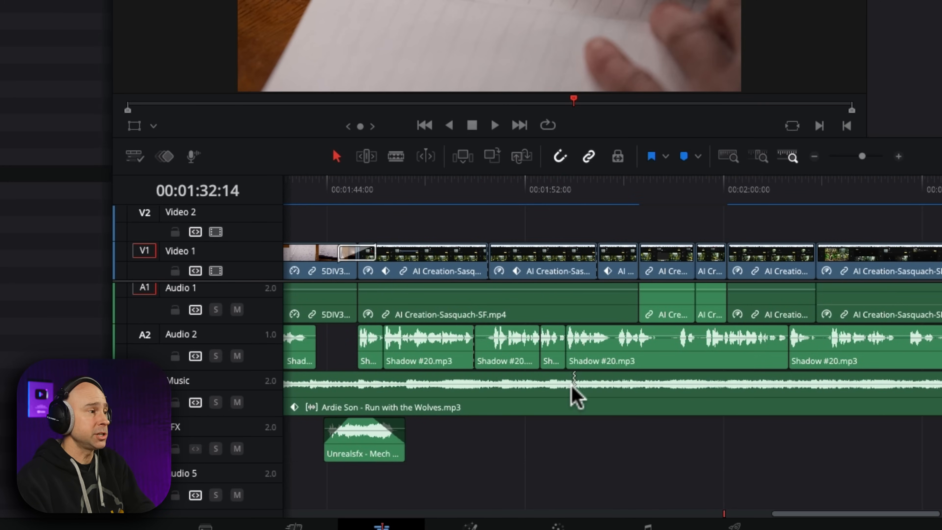
scroll(576, 403, "up", 5)
scroll(577, 405, "down", 5)
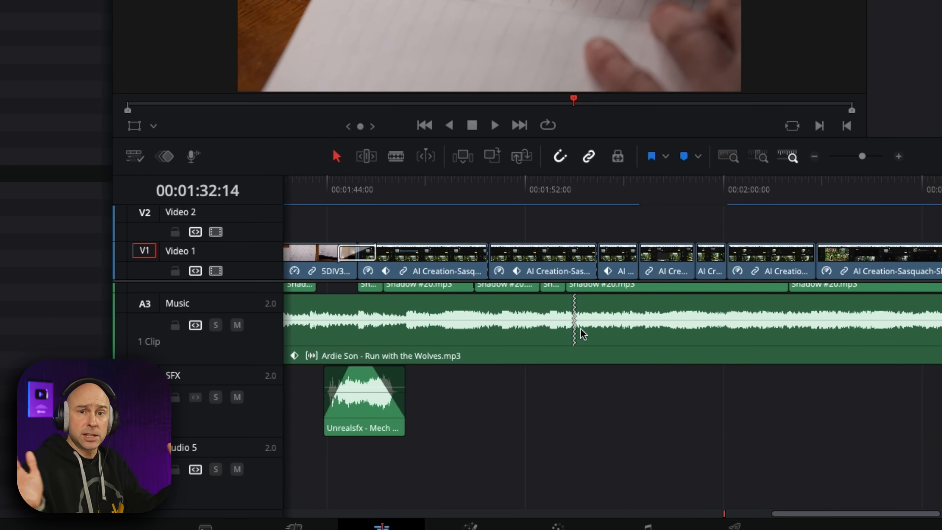
Play the music across the AI edit point near 00:01:53 and set the monitoring volume to about -11 dB
left_click_drag(939, 403, 809, 408)
left_click(415, 190)
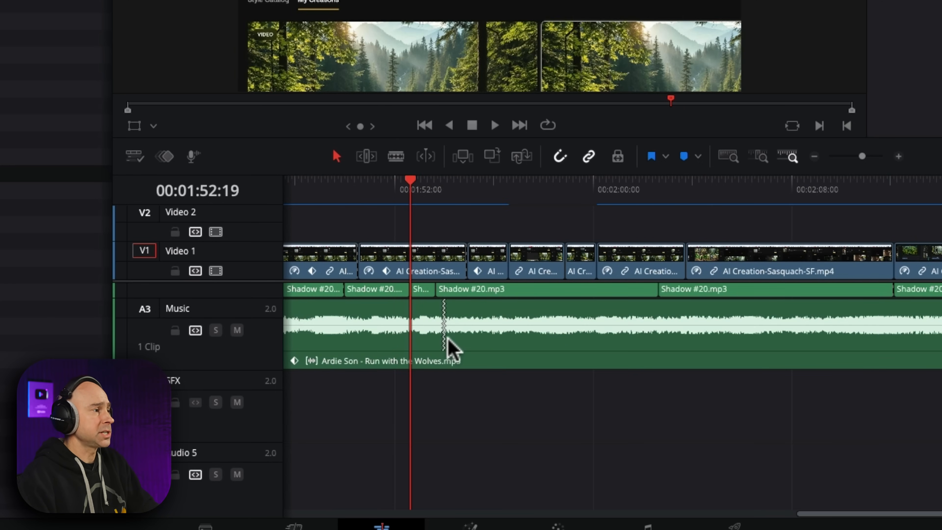
left_click(383, 187)
key("space")
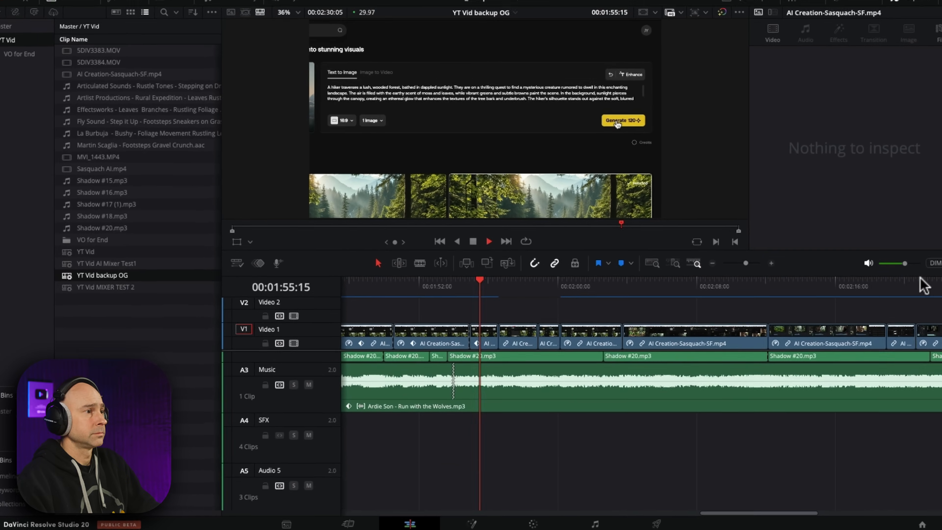
key("space")
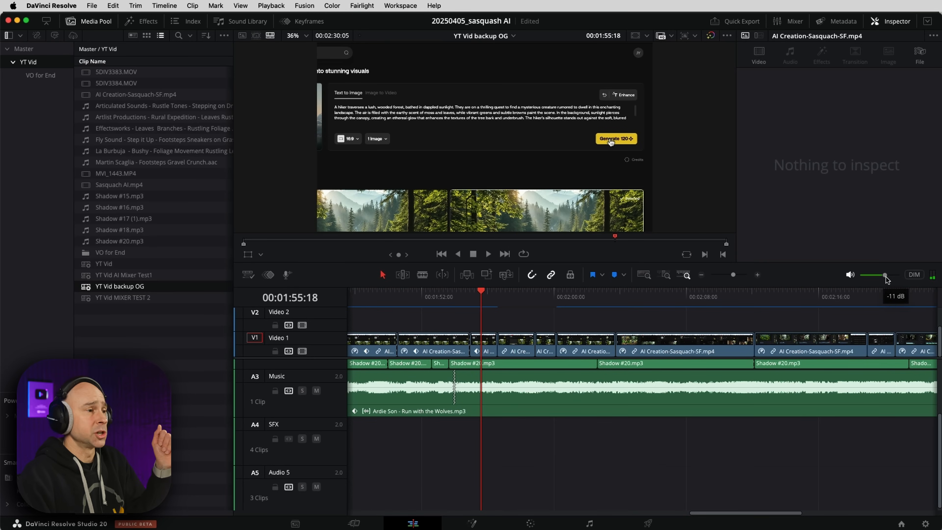
left_click_drag(886, 275, 887, 276)
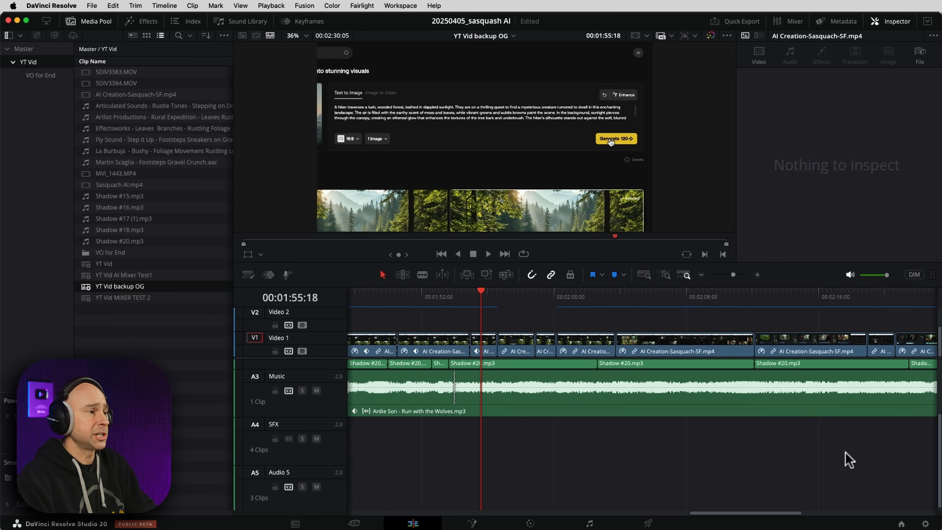
Extend the music clip's end far past the video with AI live trimming, to a target length of 00:03:05:00
scroll(847, 458, "down", 3)
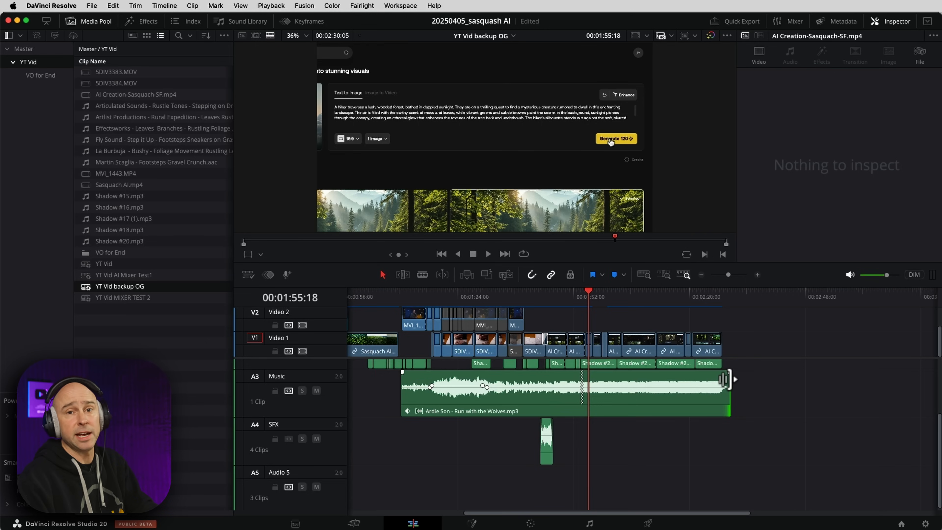
left_click_drag(726, 378, 919, 382)
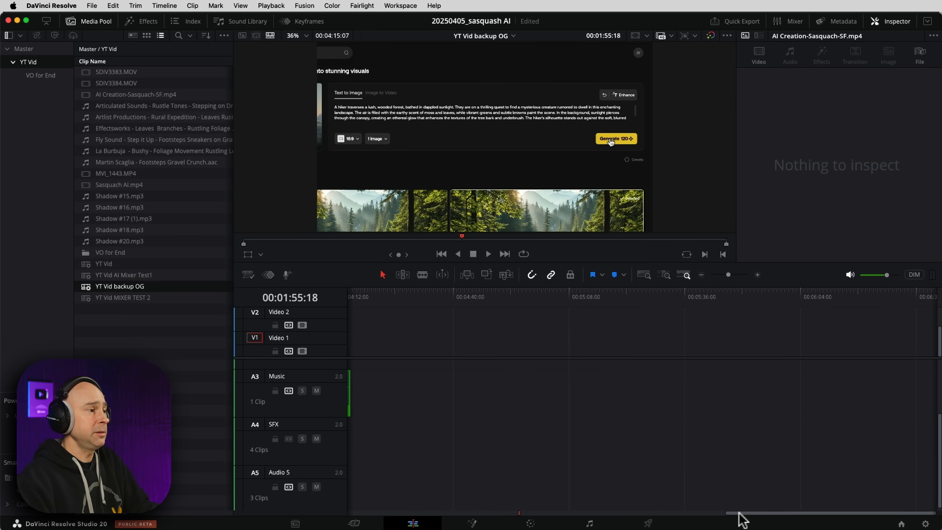
left_click_drag(751, 513, 530, 514)
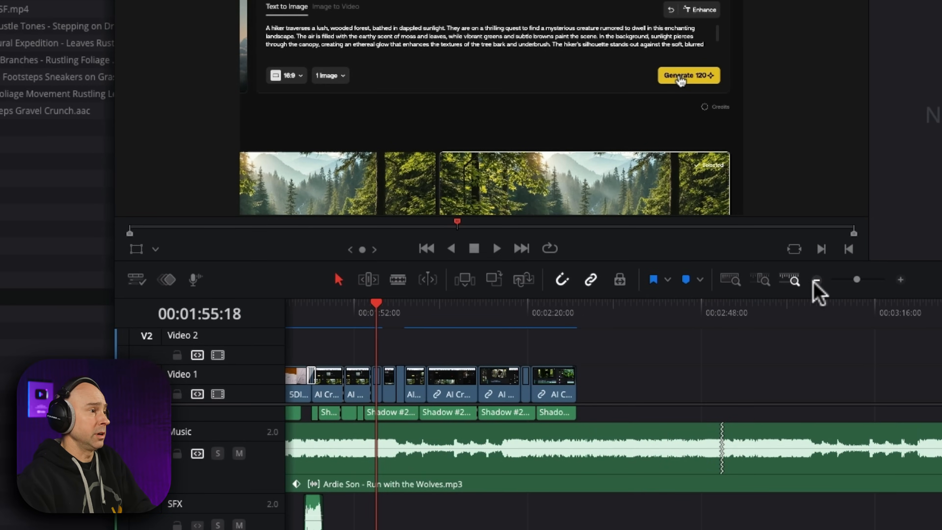
left_click(797, 282)
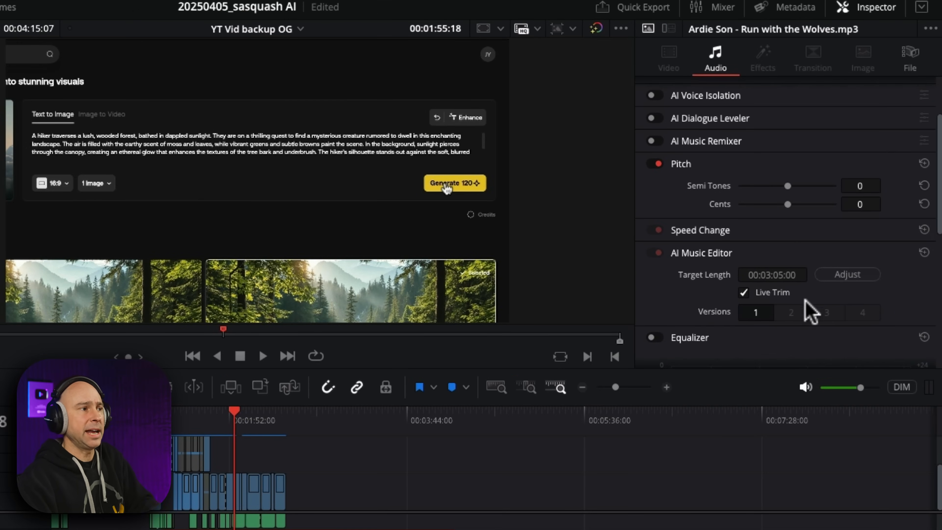
left_click(783, 311)
left_click(697, 312)
left_click(774, 313)
left_click(793, 312)
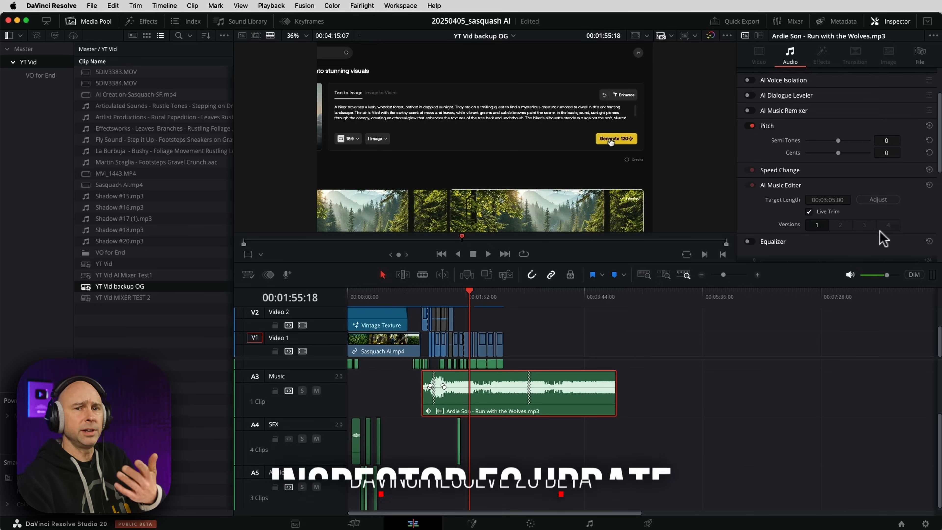
Expand the Inspector to full height and turn on the music clip's Equalizer
scroll(827, 213, "down", 5)
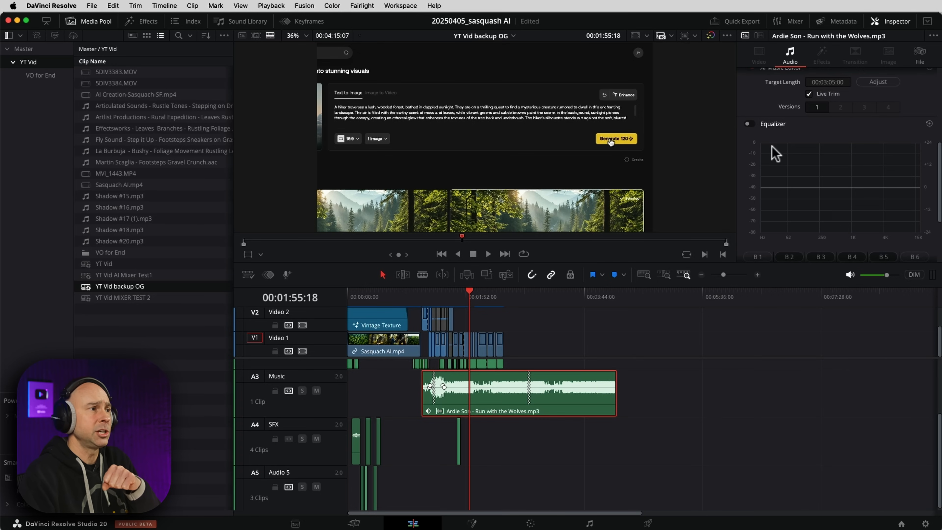
left_click(927, 21)
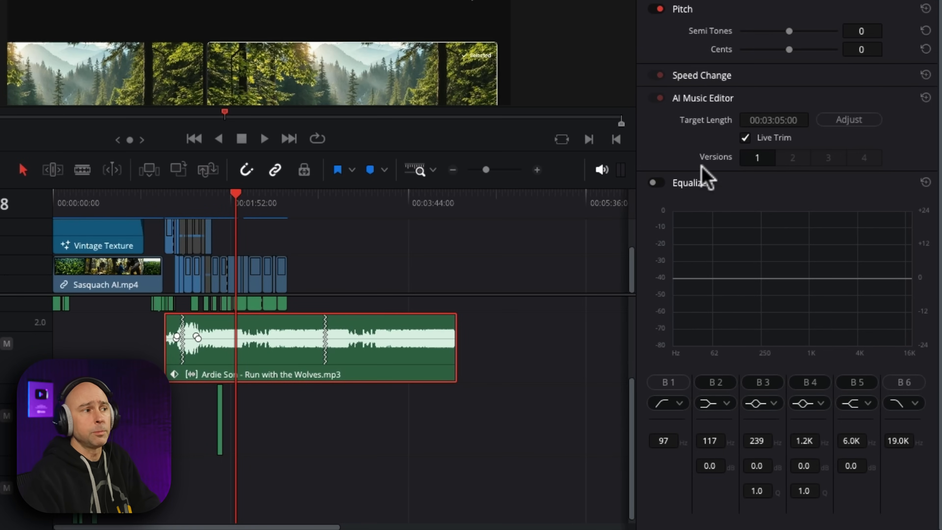
left_click(654, 182)
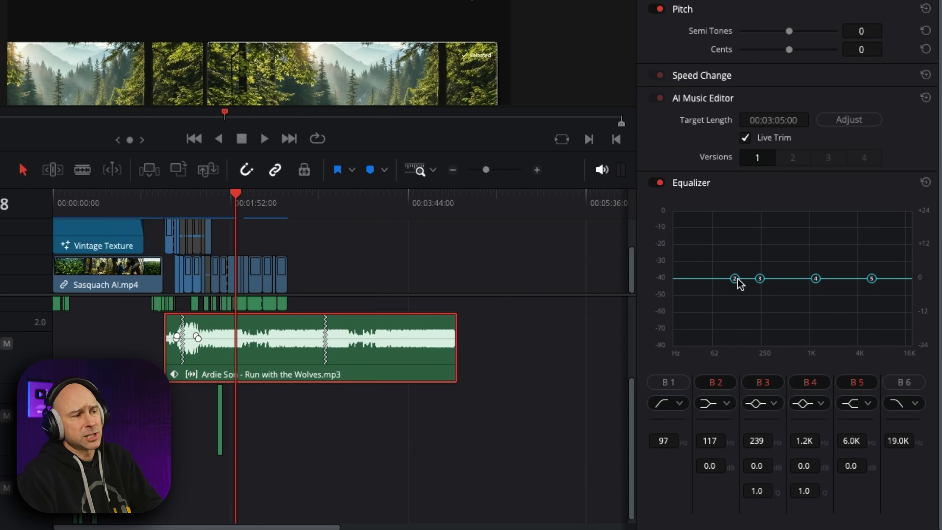
Lower equalizer band 2 to -7.6 dB at 137 Hz and enable bands 6 and 1
left_click_drag(734, 278, 739, 300)
left_click(815, 278)
left_click(890, 383)
left_click(677, 384)
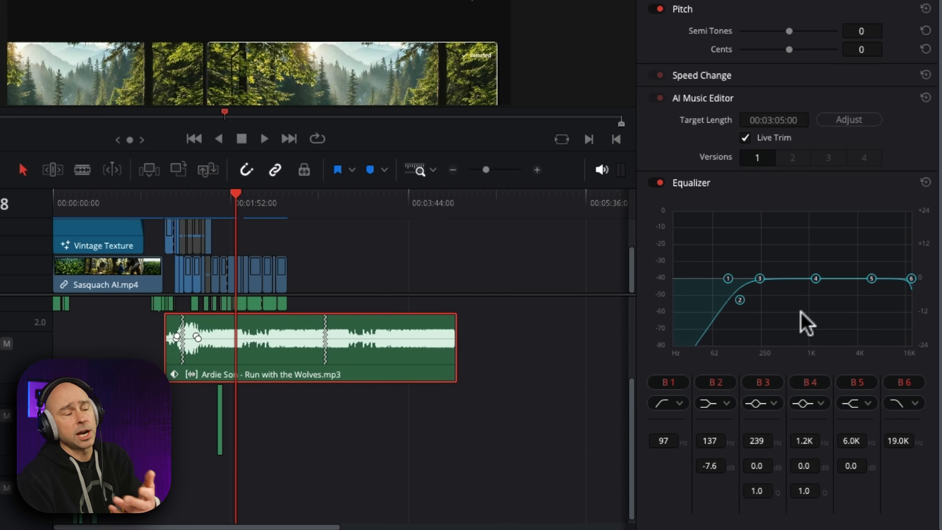
left_click(761, 332)
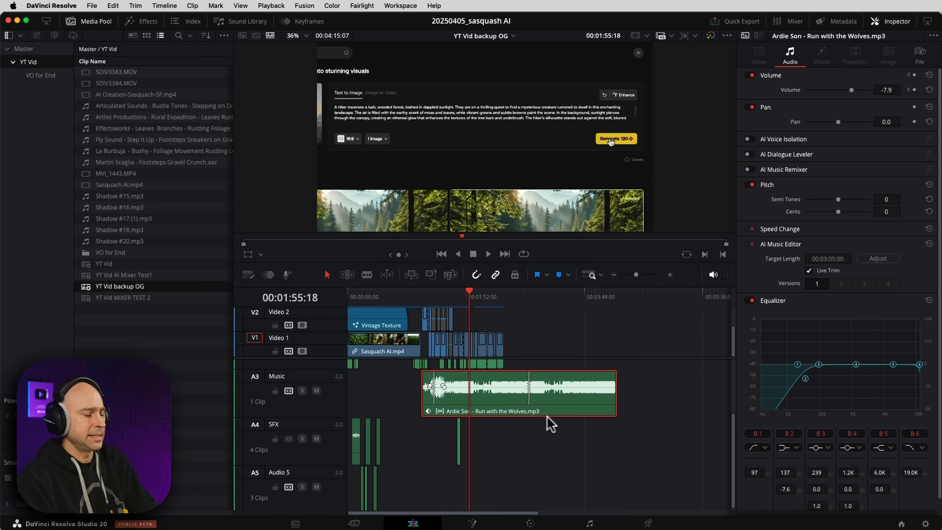
Turn on Show Music Beats for the music clip to run AI beat detection on it
key("super+equal")
key("super+equal")
key("super+equal")
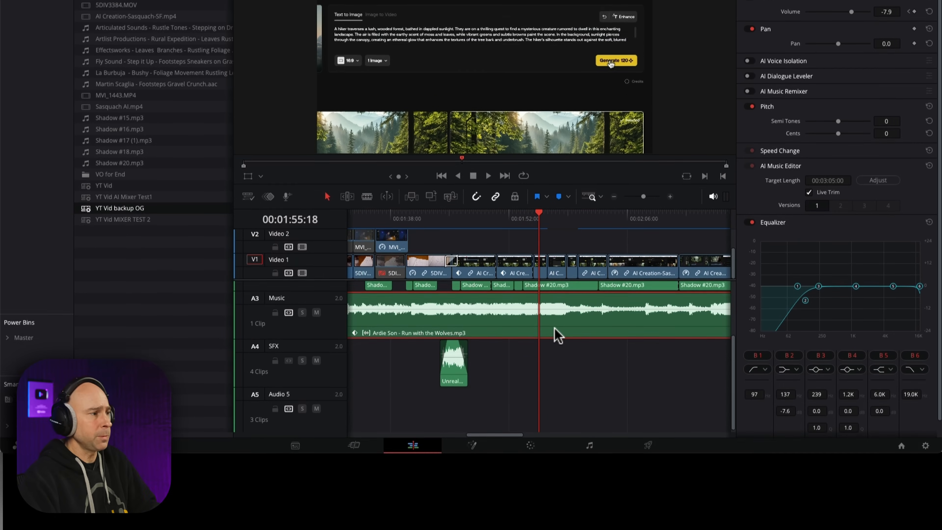
right_click(555, 407)
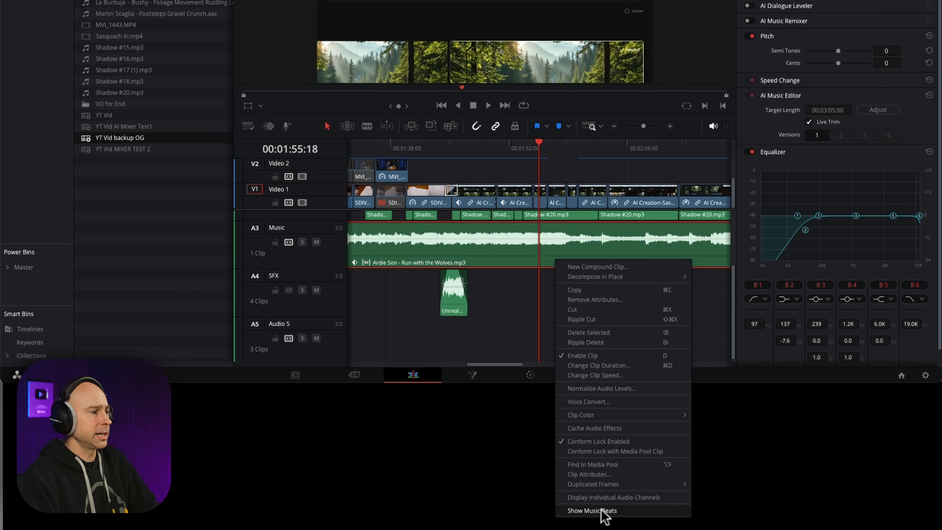
left_click(624, 511)
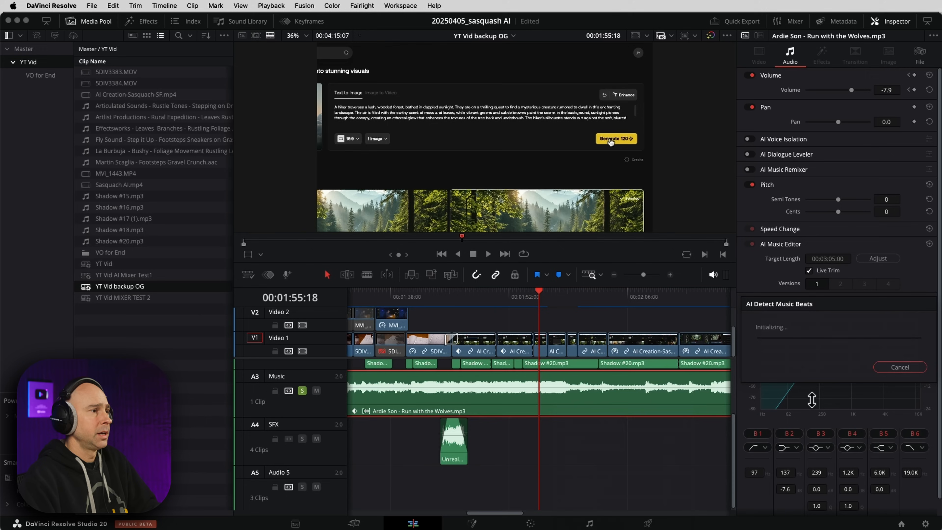
left_click_drag(770, 297, 551, 152)
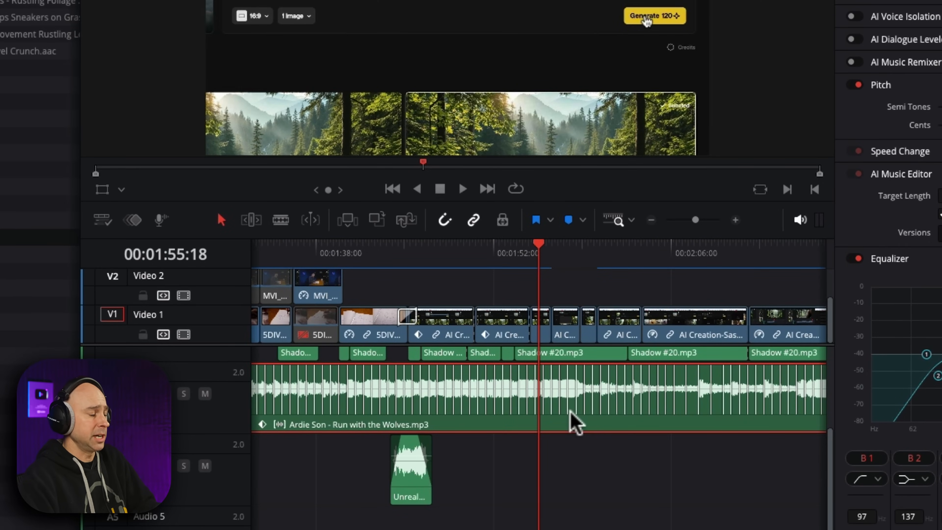
Examine the detected beat lines around 00:01:55 and turn off Show Music Beats for the music clip
scroll(570, 410, "up", 5)
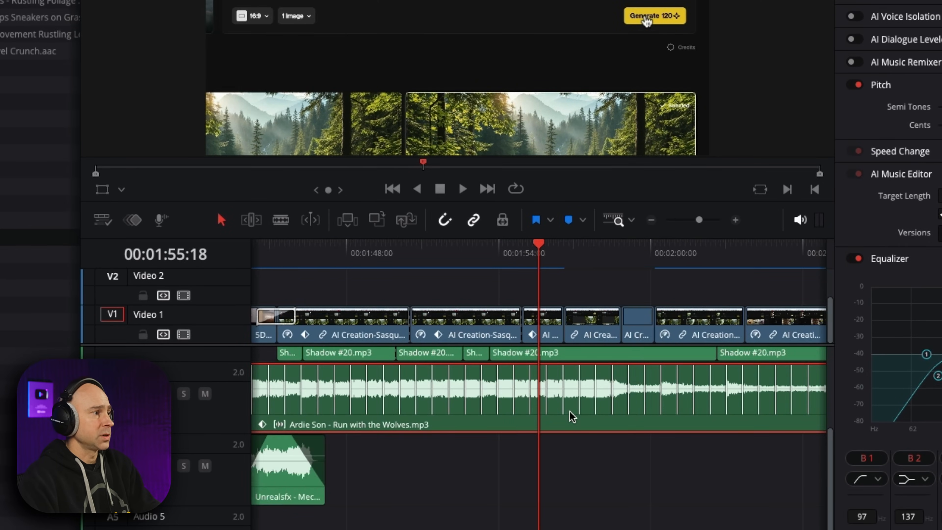
left_click(566, 406)
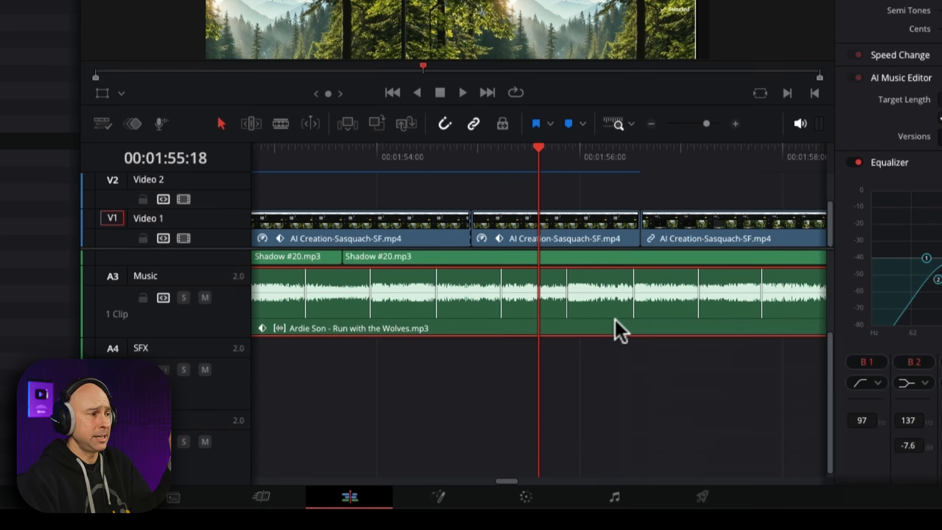
right_click(618, 420)
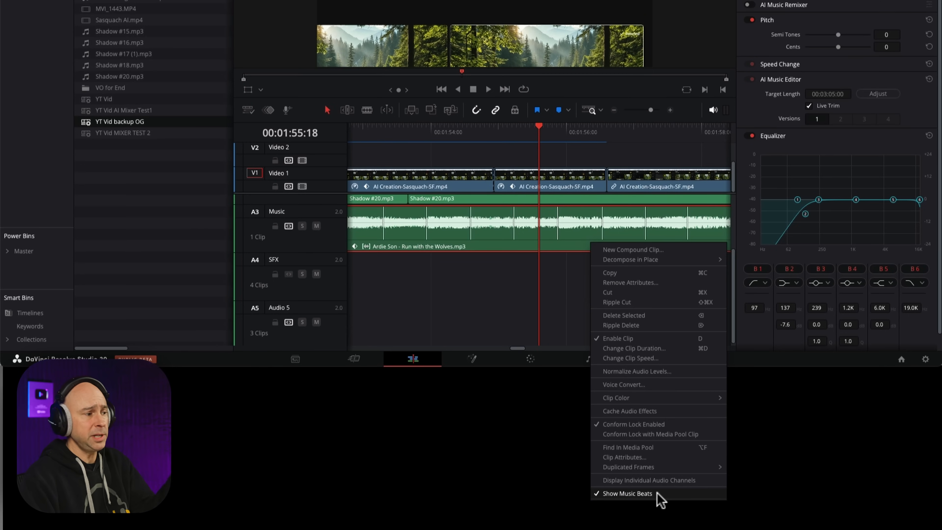
left_click(627, 493)
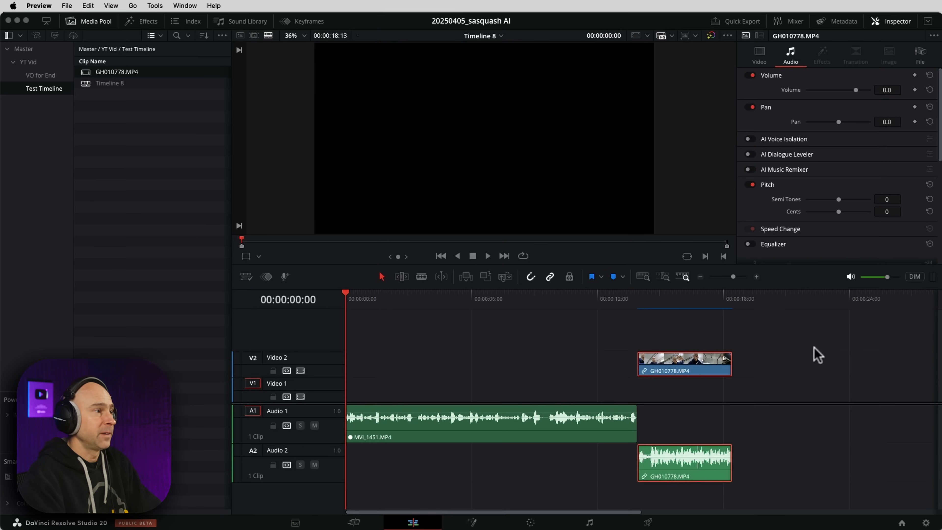
Play the GH010778.MP4 clip and then the MVI_1451.MP4 audio from about 00:00:09 to compare how the voices sound
left_click(638, 299)
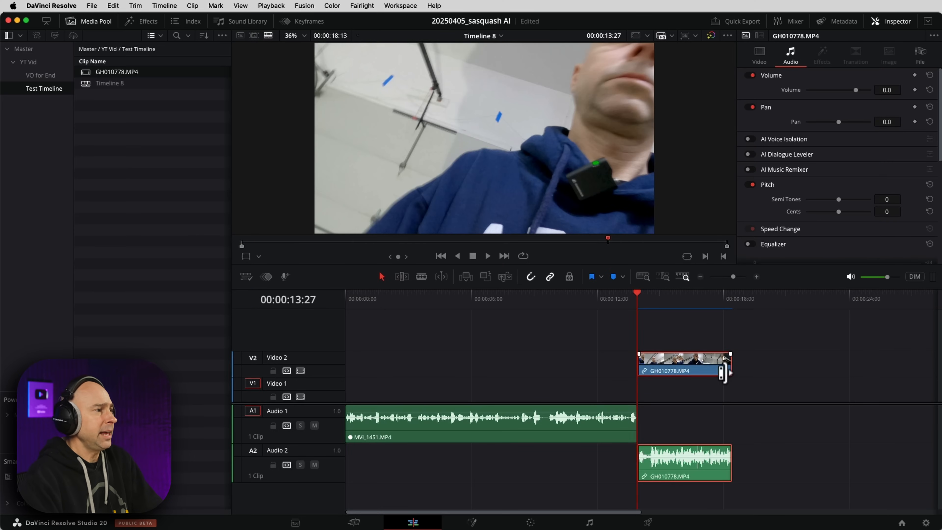
key("space")
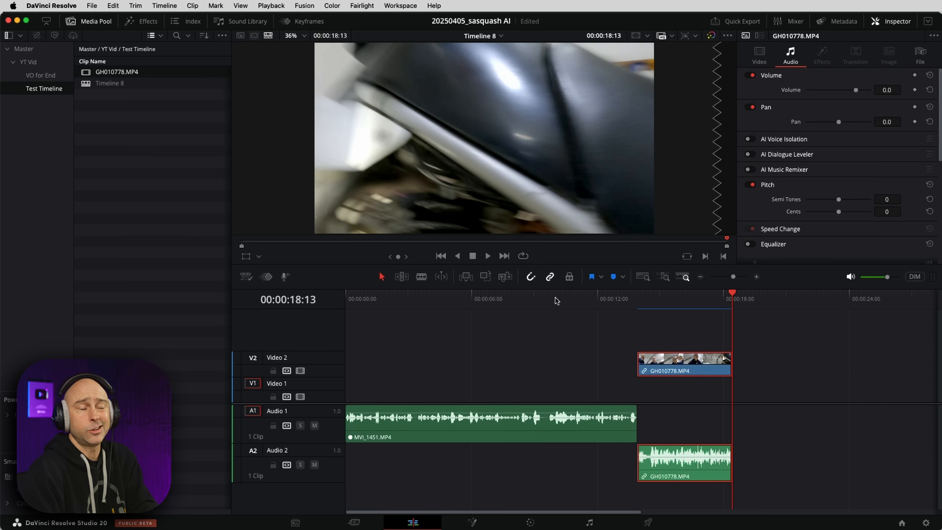
left_click(544, 301)
key("space")
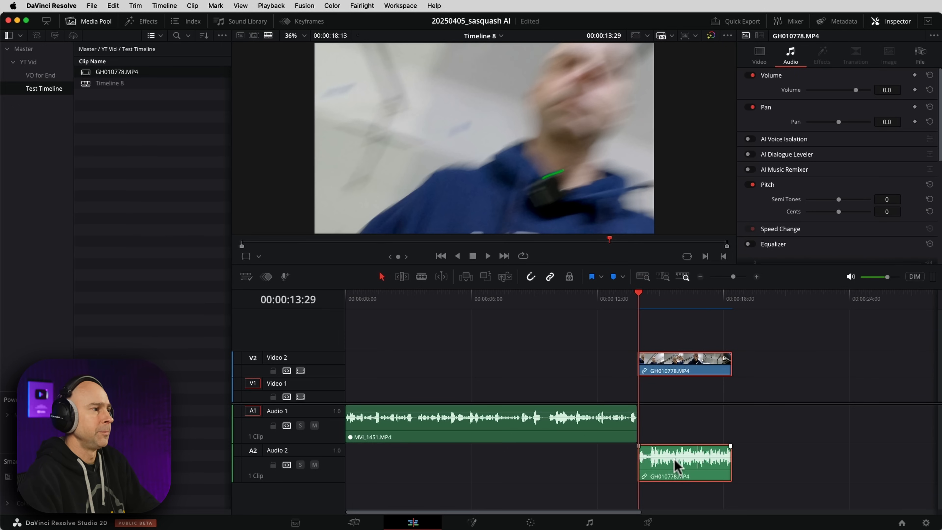
Capture a Dialogue Matcher profile from the GH010778.MP4 audio clip on Audio 2
left_click(672, 299)
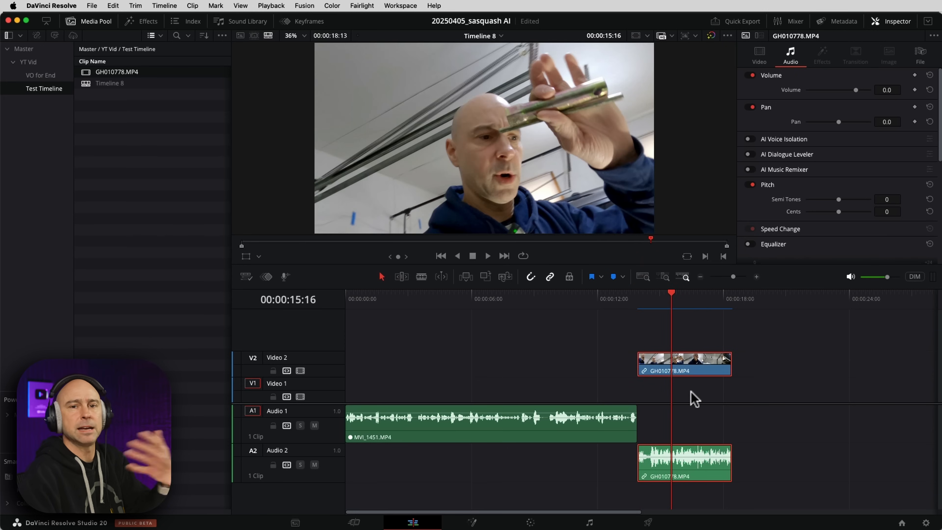
left_click(663, 484)
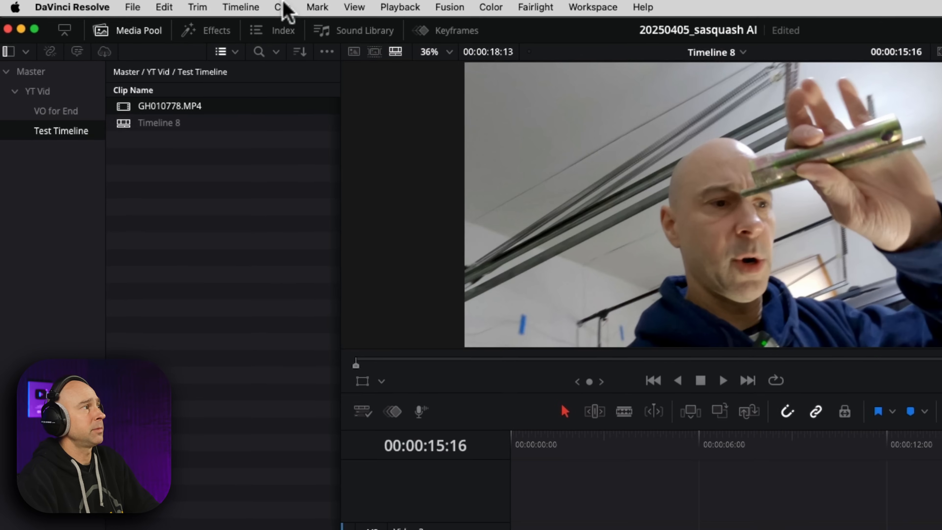
left_click(192, 5)
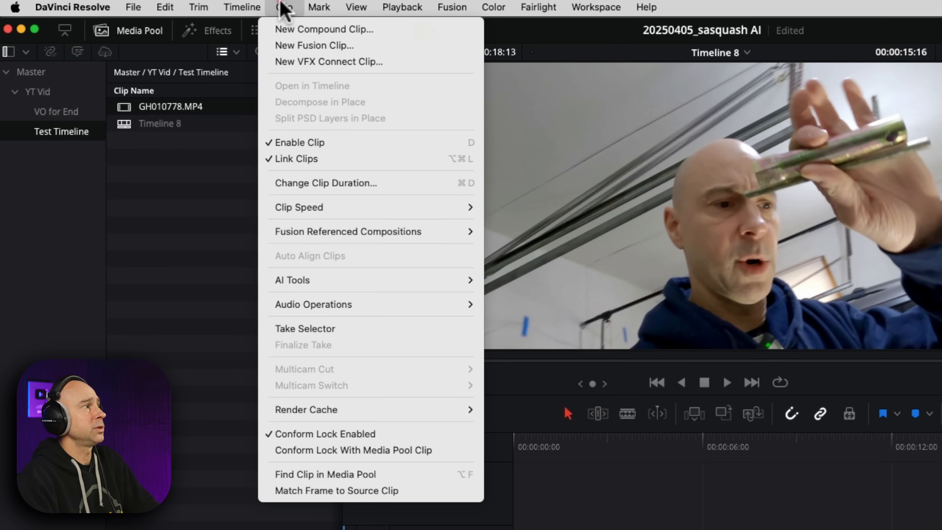
mouse_move(343, 283)
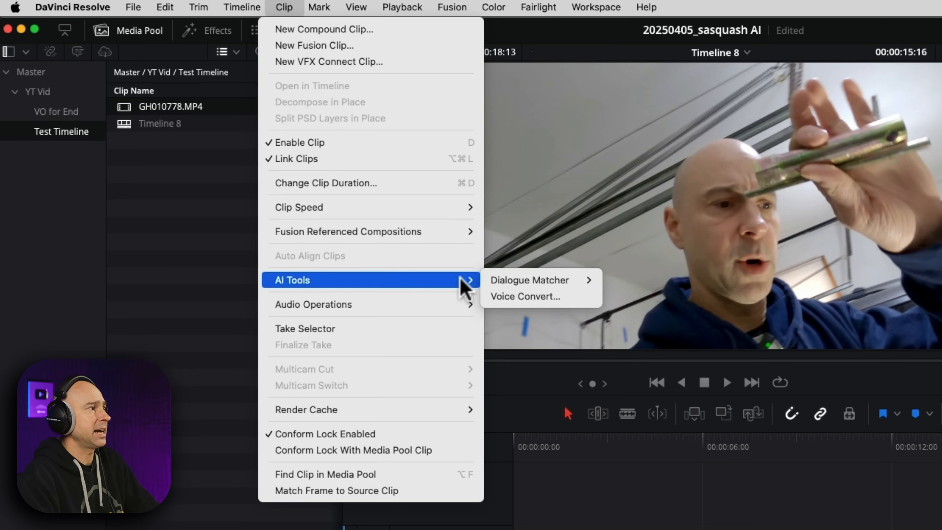
mouse_move(511, 285)
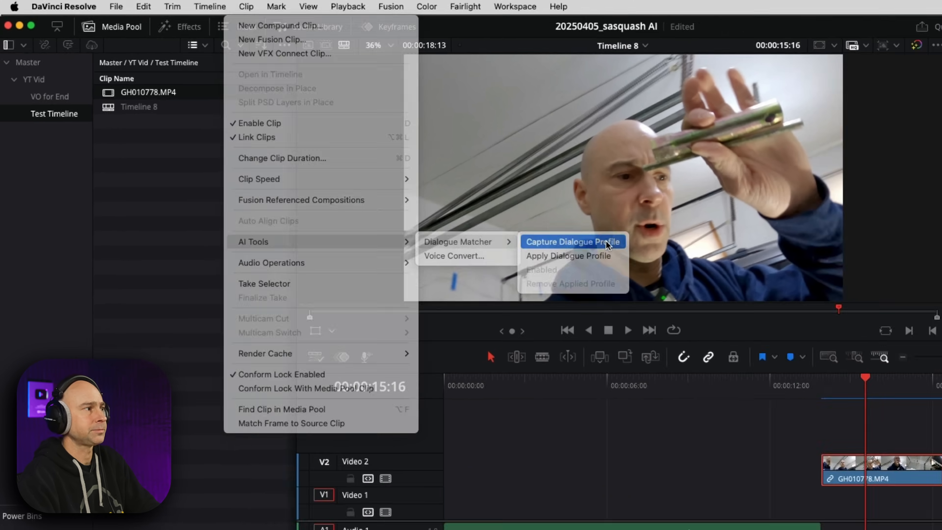
left_click(702, 283)
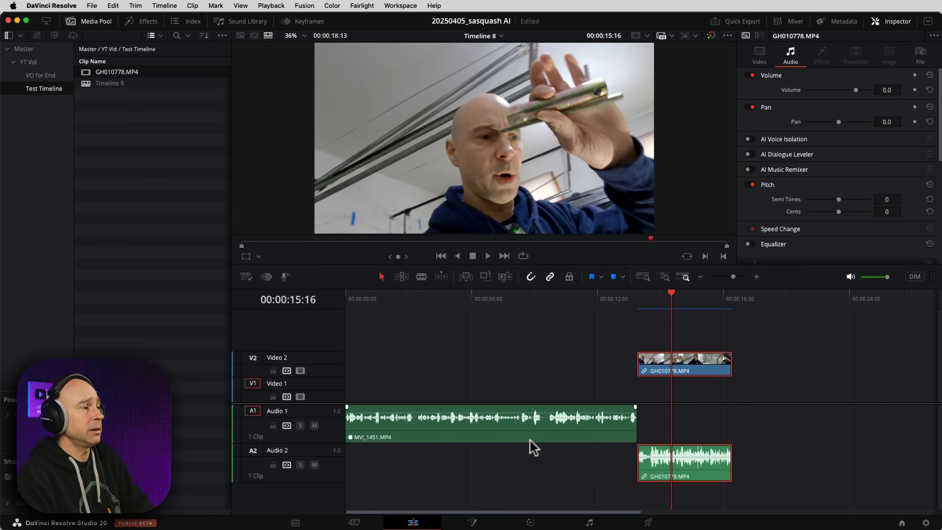
Apply the captured dialogue profile to the MVI_1451.MP4 clip on Audio 1
left_click(542, 436)
left_click(192, 5)
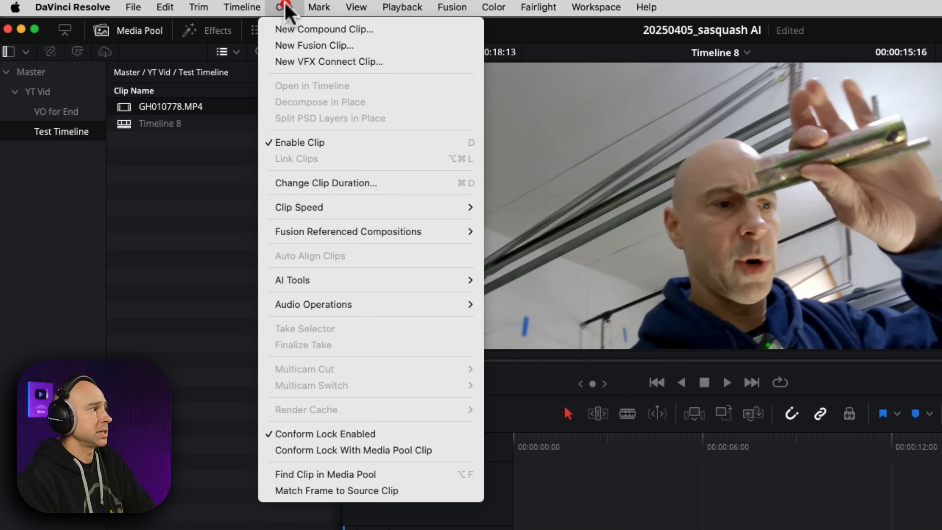
mouse_move(391, 281)
mouse_move(556, 280)
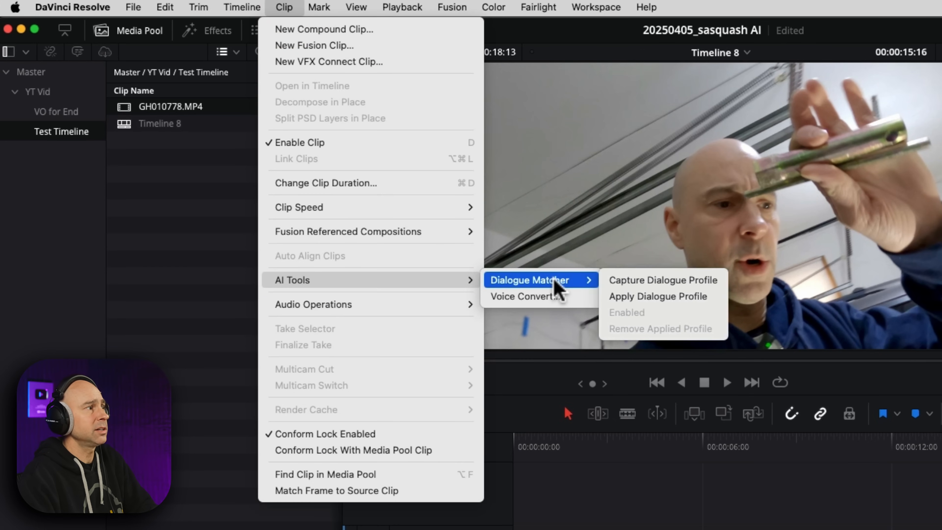
left_click(691, 297)
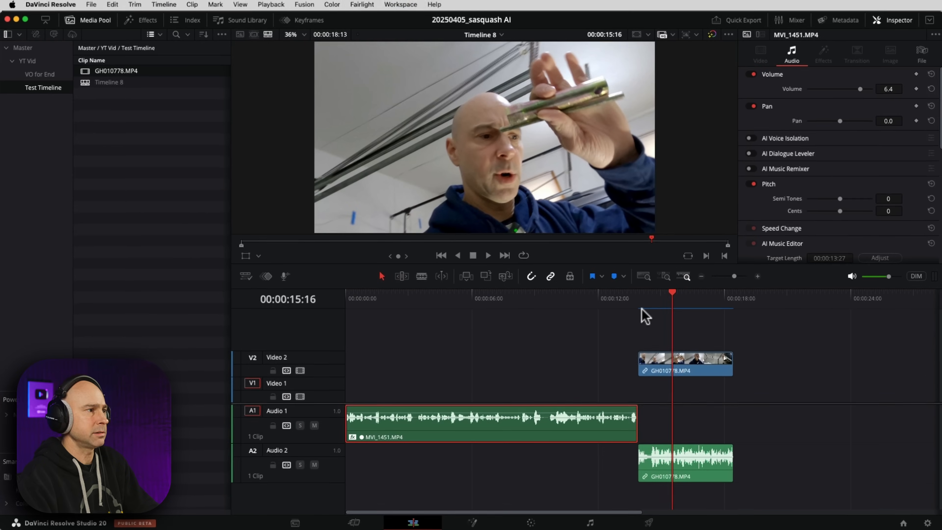
Play the GH010778.MP4 clip and the MVI_1451.MP4 clip again to compare their dialogue after matching
left_click(793, 238)
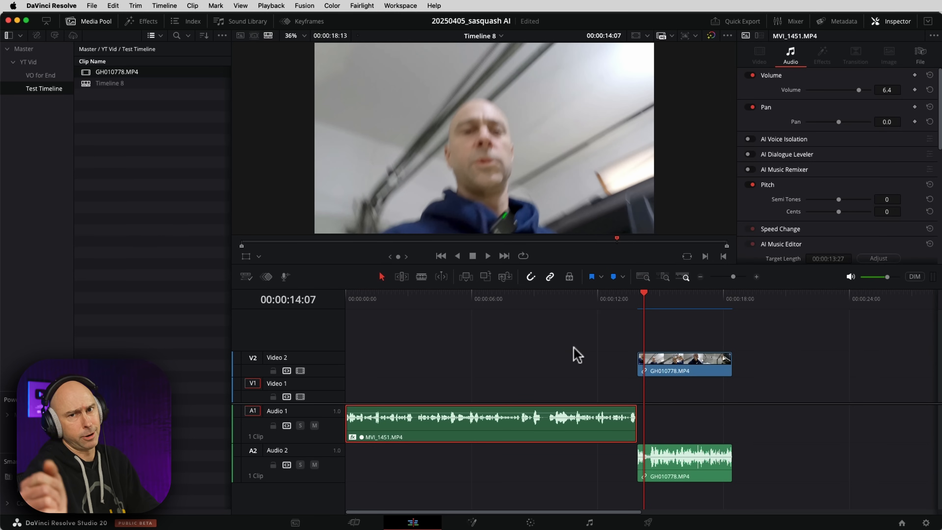
key("space")
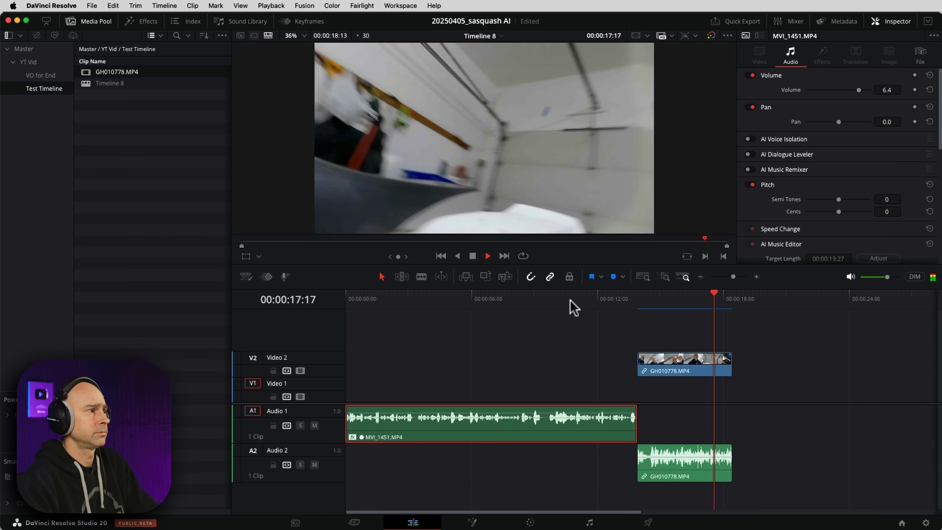
left_click(550, 301)
key("space")
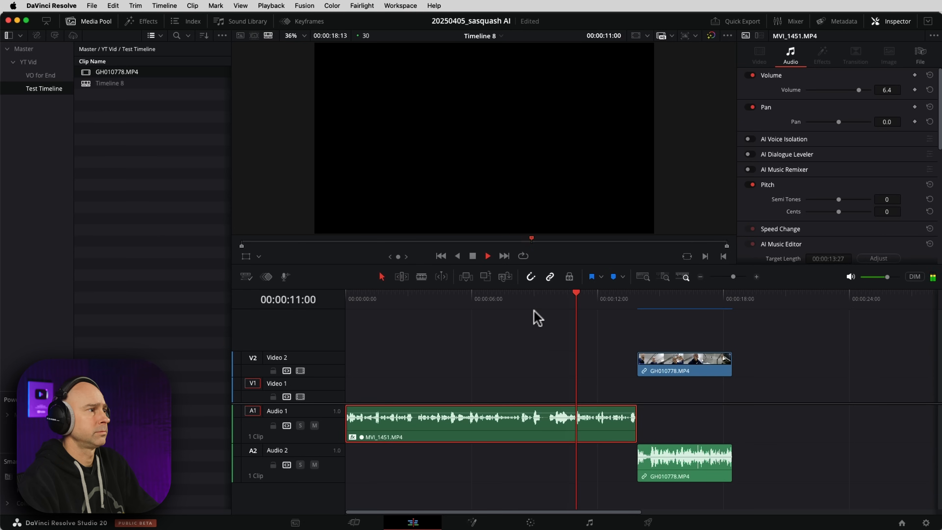
left_click(449, 303)
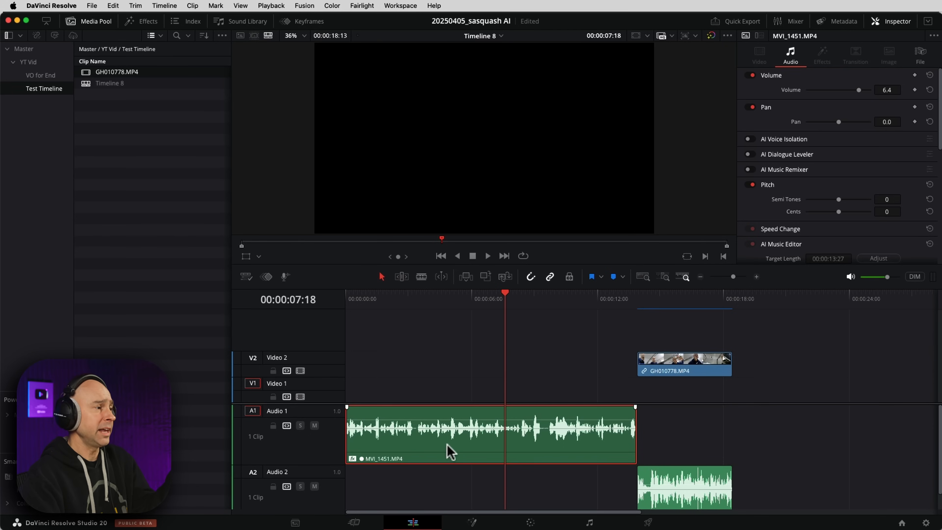
Examine the Dialogue Matcher options for the MVI_1451.MP4 clip, including Enabled and Remove Applied Profile
left_click(447, 445)
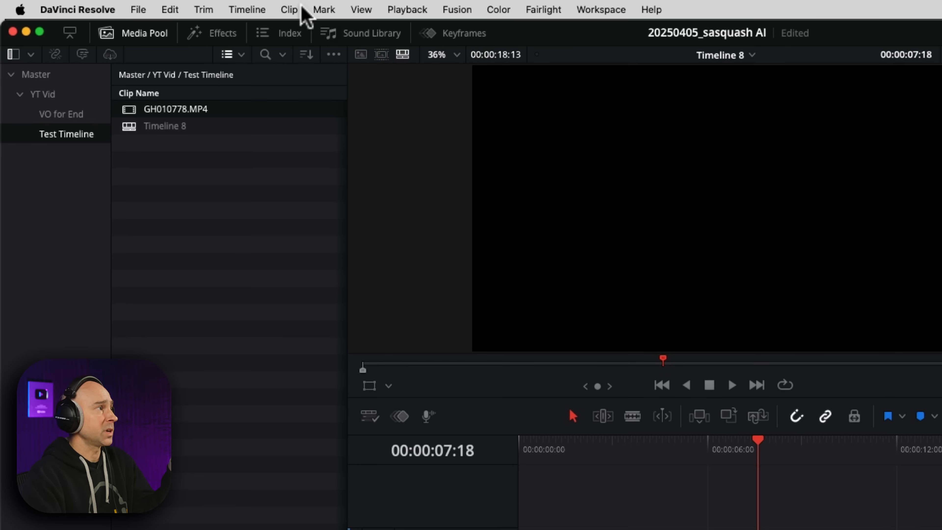
left_click(301, 8)
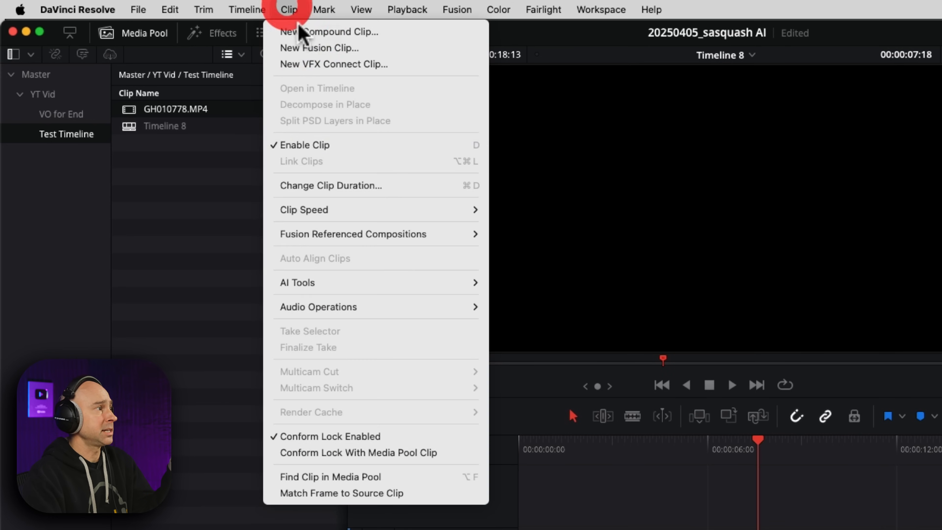
mouse_move(402, 285)
mouse_move(557, 286)
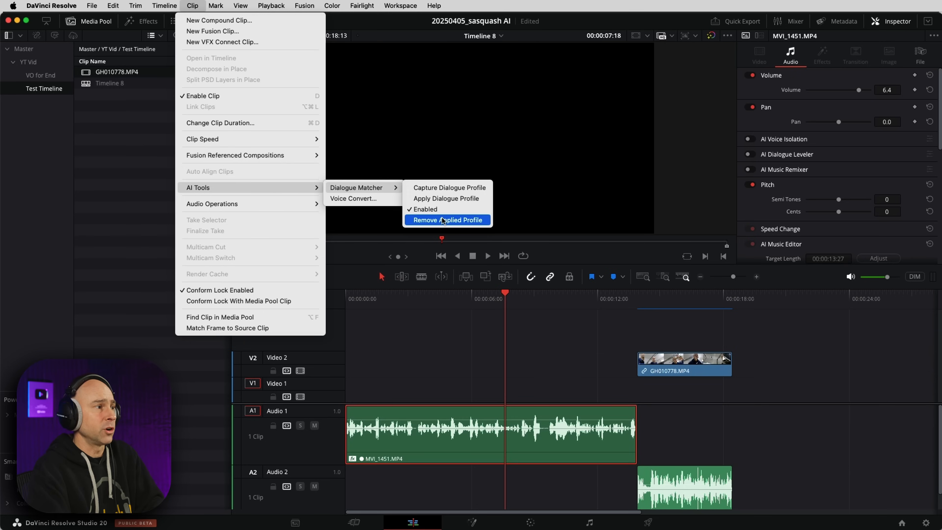
left_click(443, 220)
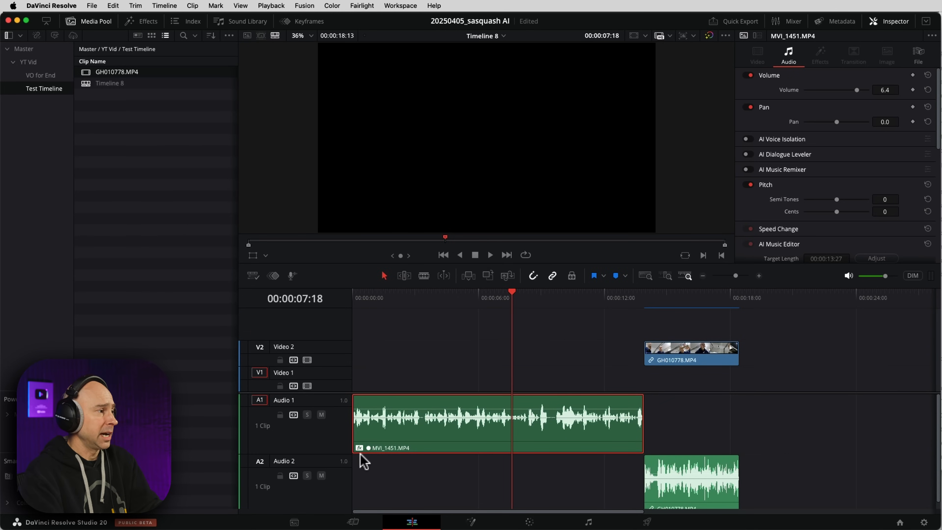
Look through the Inspector's audio settings of the MVI_1451.MP4 clip for Dialogue Matcher controls
left_click(359, 448)
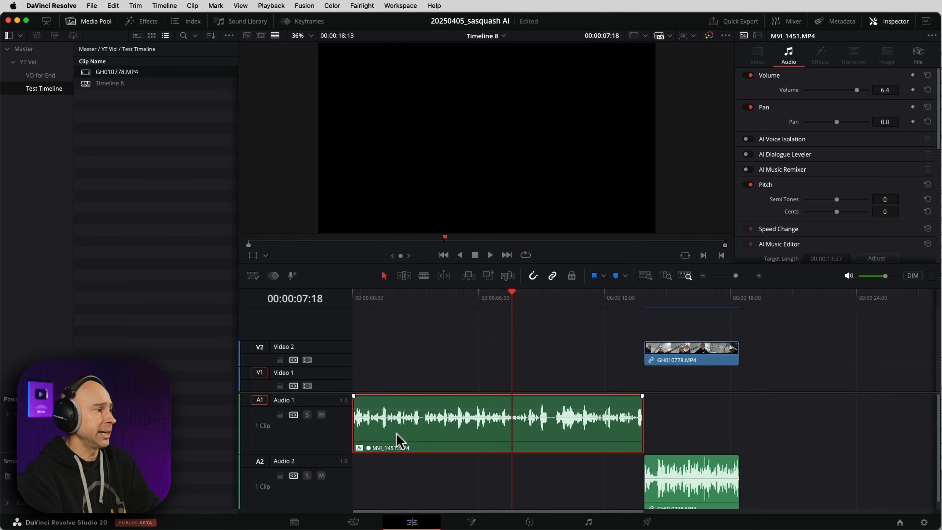
left_click(815, 57)
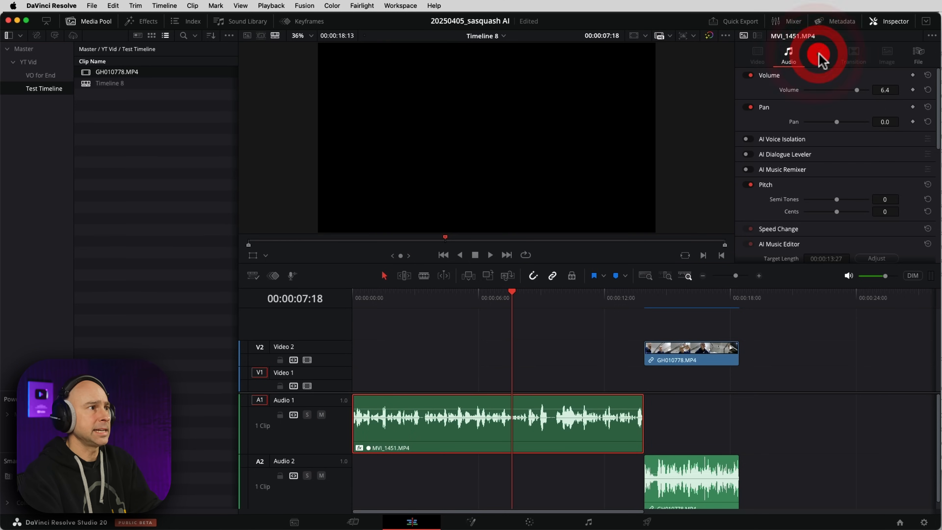
left_click(789, 54)
scroll(805, 161, "down", 5)
scroll(807, 160, "up", 10)
scroll(794, 191, "down", 10)
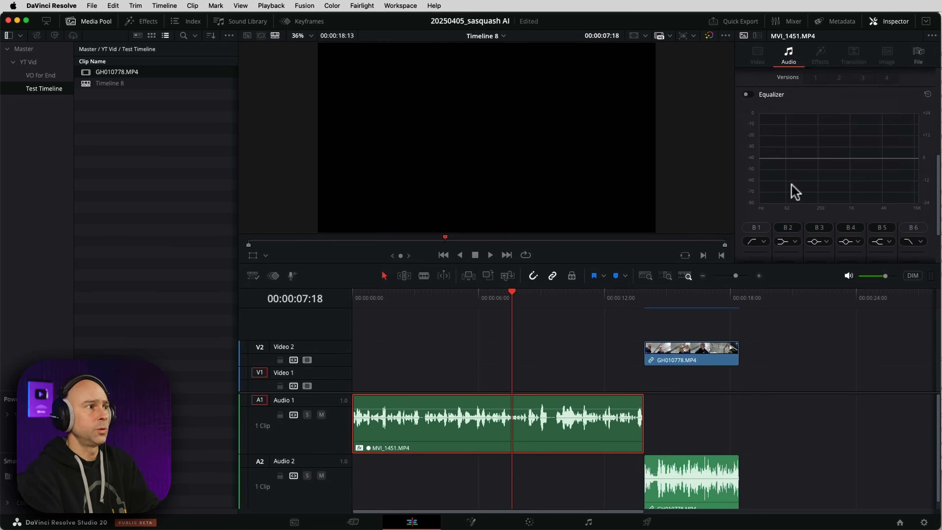
scroll(793, 191, "up", 10)
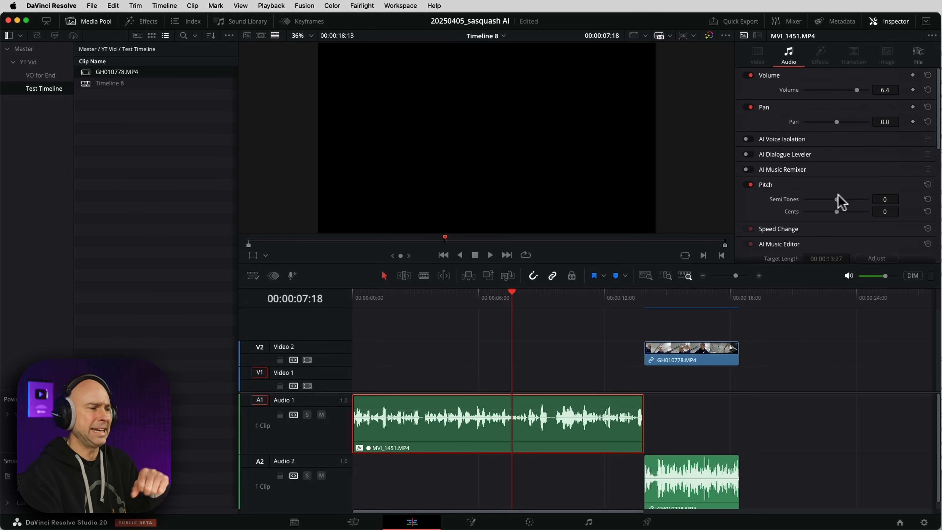
Switch to the Fairlight page, enlarge the voiceover clip and check the mixer and Inspector for Dialogue Matcher controls
left_click(587, 522)
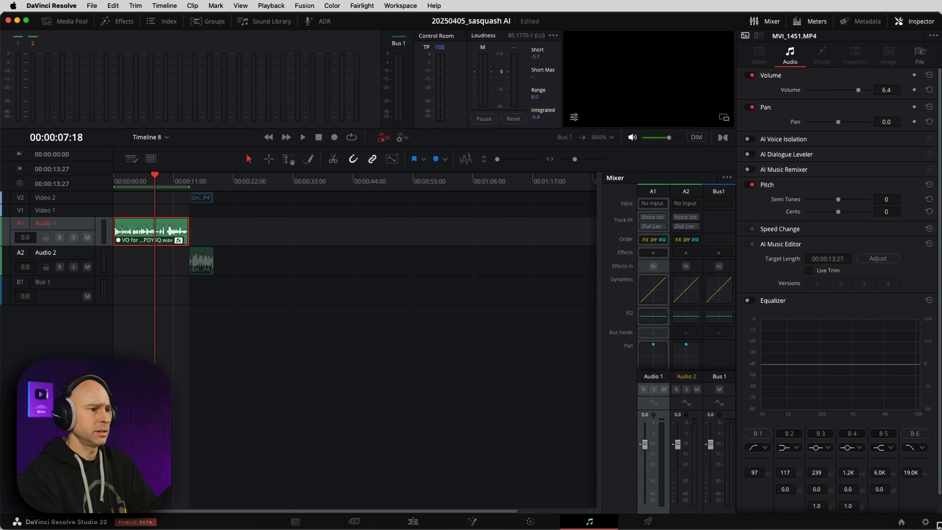
left_click(140, 240)
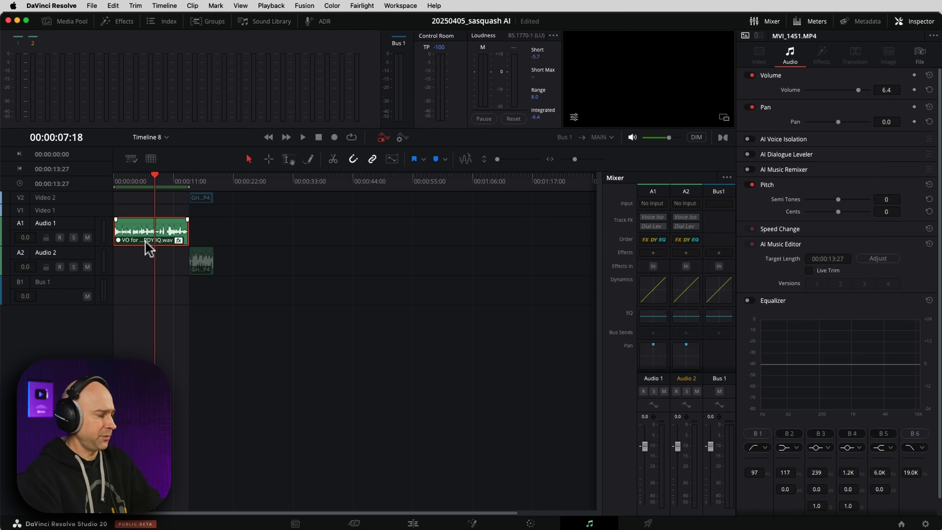
scroll(144, 240, "up", 5)
scroll(148, 251, "up", 2)
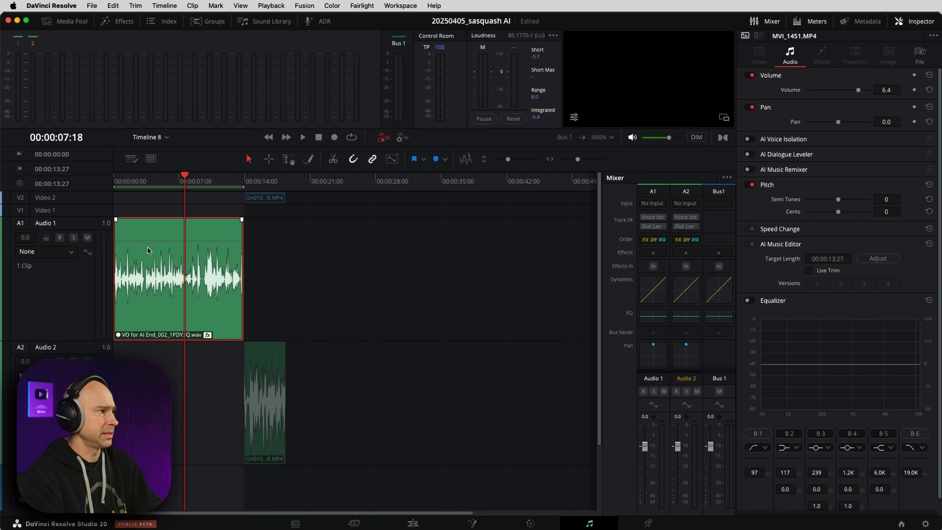
scroll(189, 302, "up", 2)
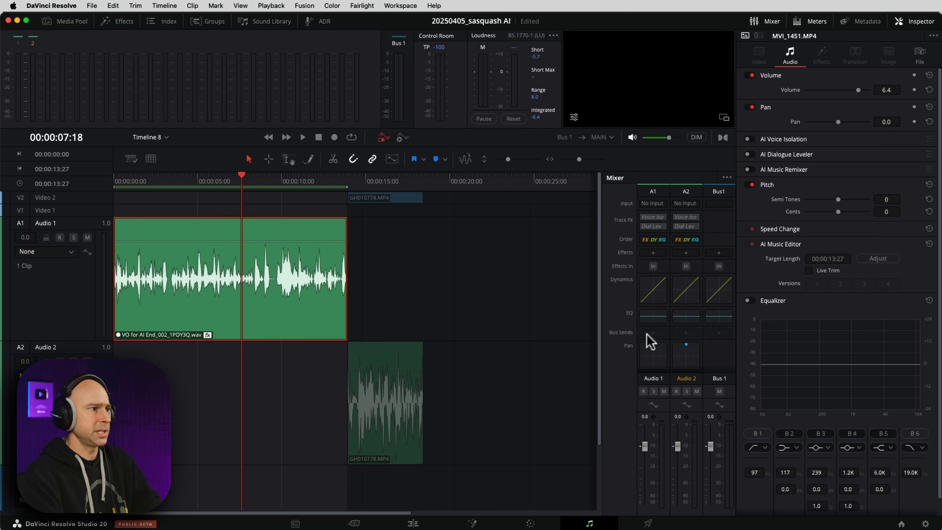
left_click(623, 247)
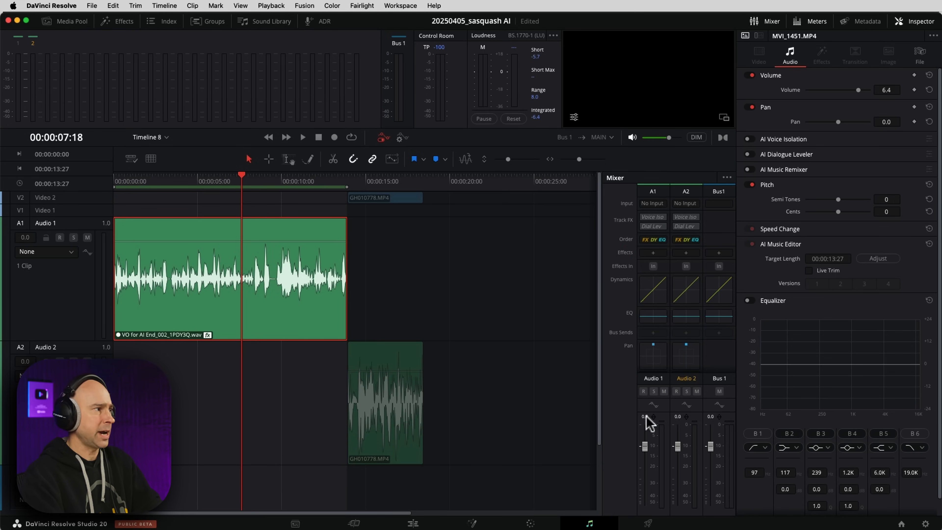
left_click(269, 314)
left_click(817, 54)
scroll(831, 206, "down", 1)
scroll(829, 219, "up", 1)
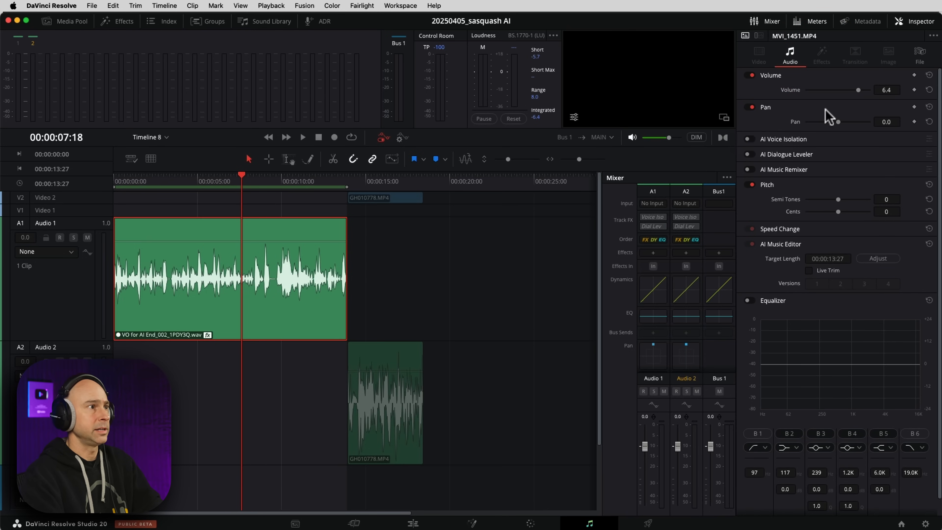
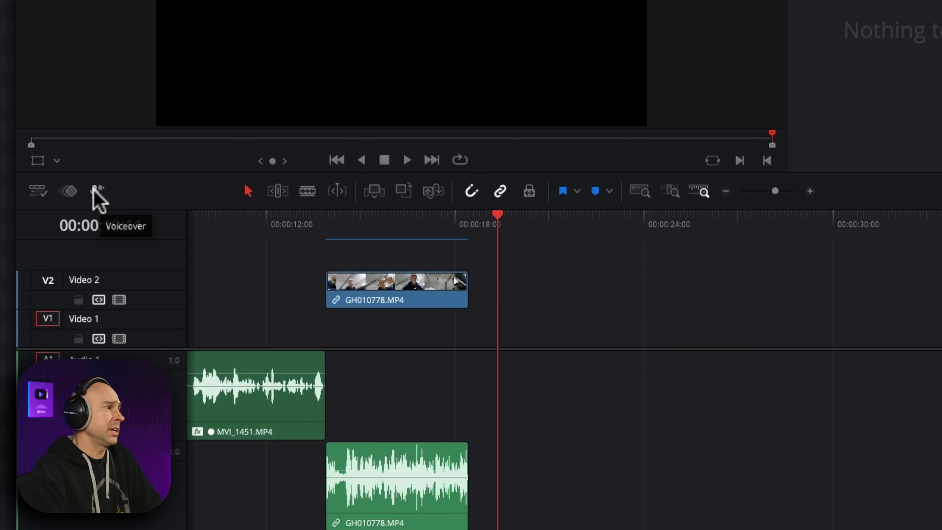
Open the Record Voiceover window, name the recording TEst VO and keep EVO4 as the audio input
left_click(97, 193)
left_click_drag(423, 60, 684, 57)
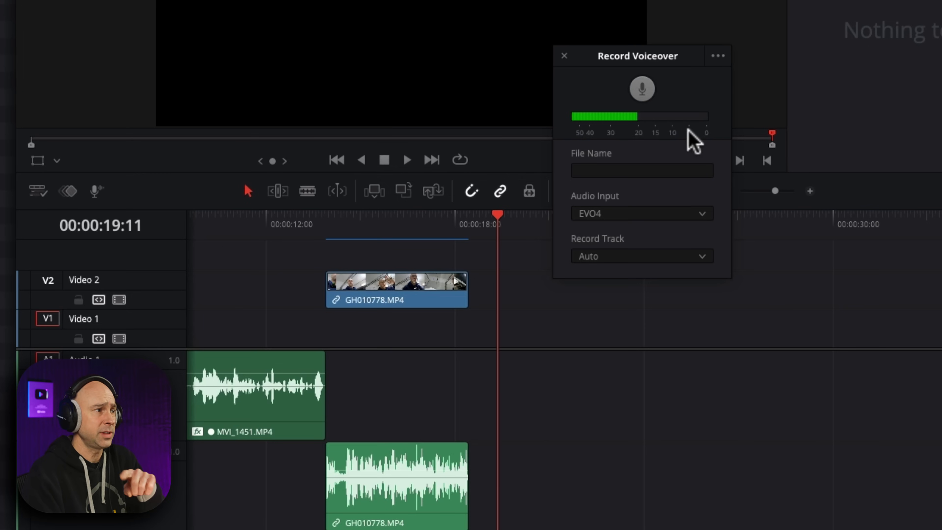
left_click(651, 169)
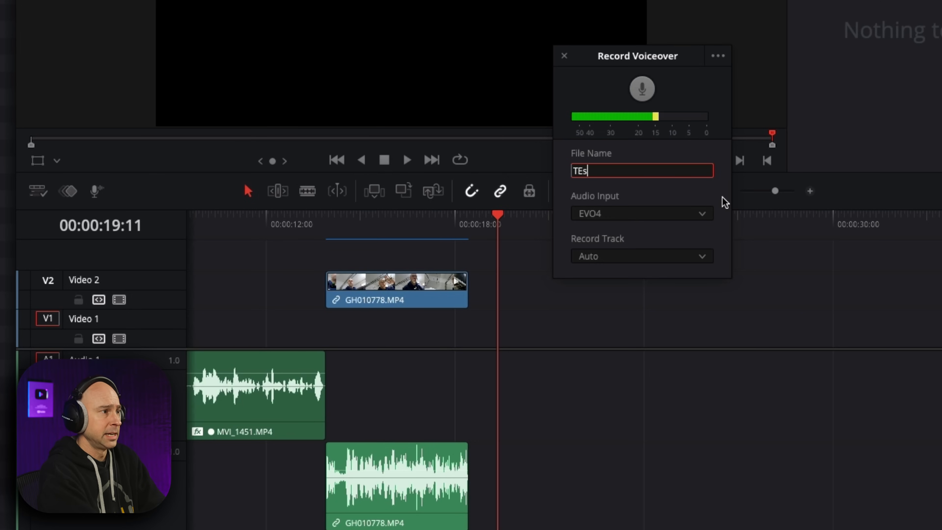
left_click(631, 214)
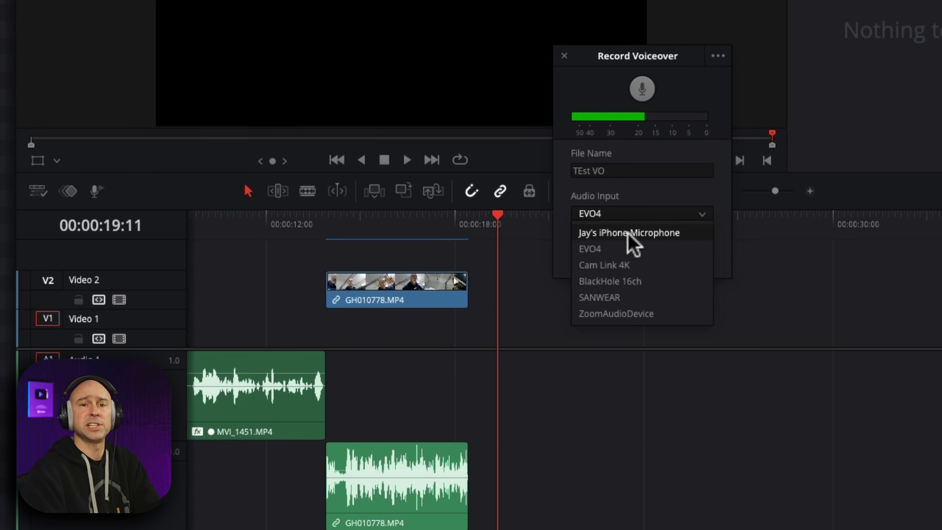
left_click(648, 214)
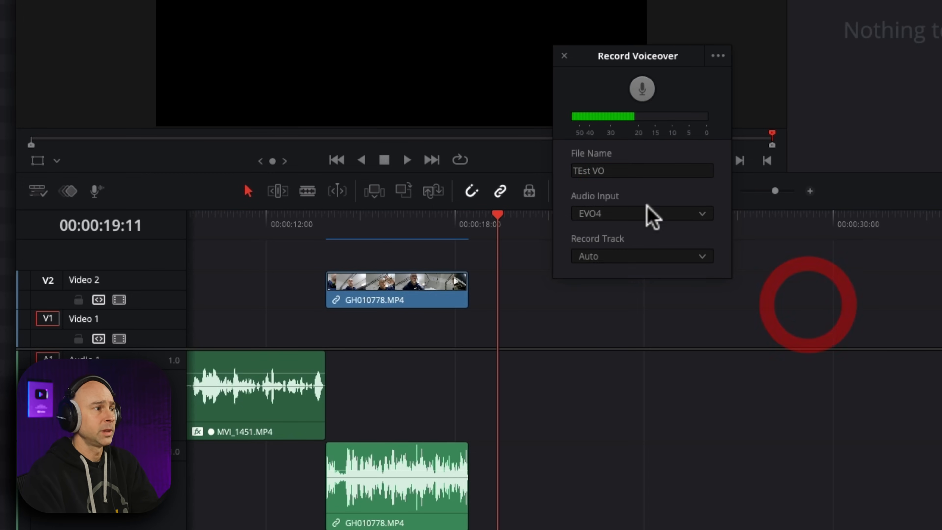
Check the record track choices, keeping Auto, and look over the additional recording options of the Record Voiceover window
left_click(635, 259)
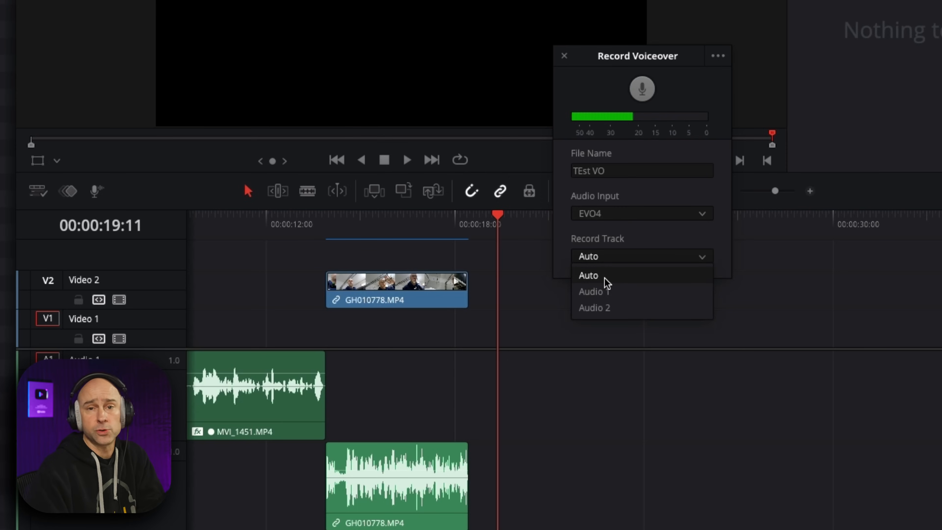
left_click(664, 356)
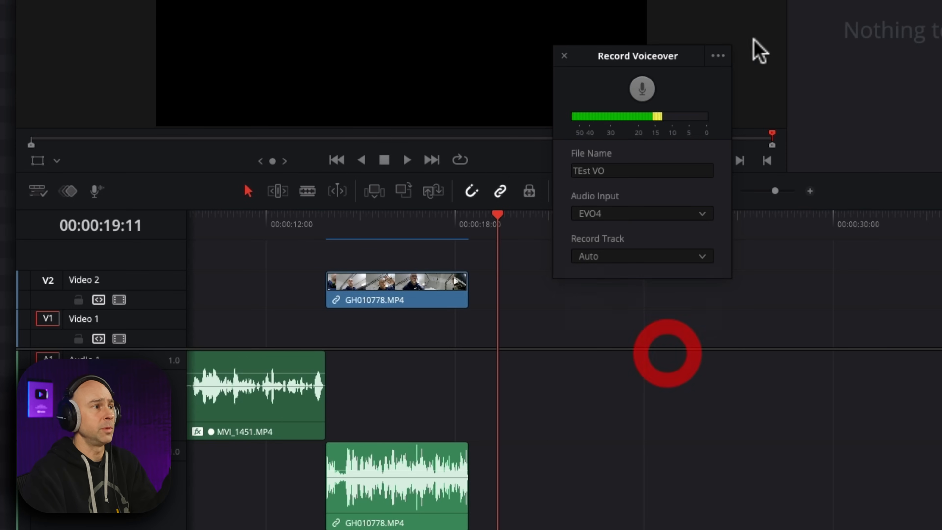
left_click(718, 57)
left_click(719, 57)
left_click(719, 57)
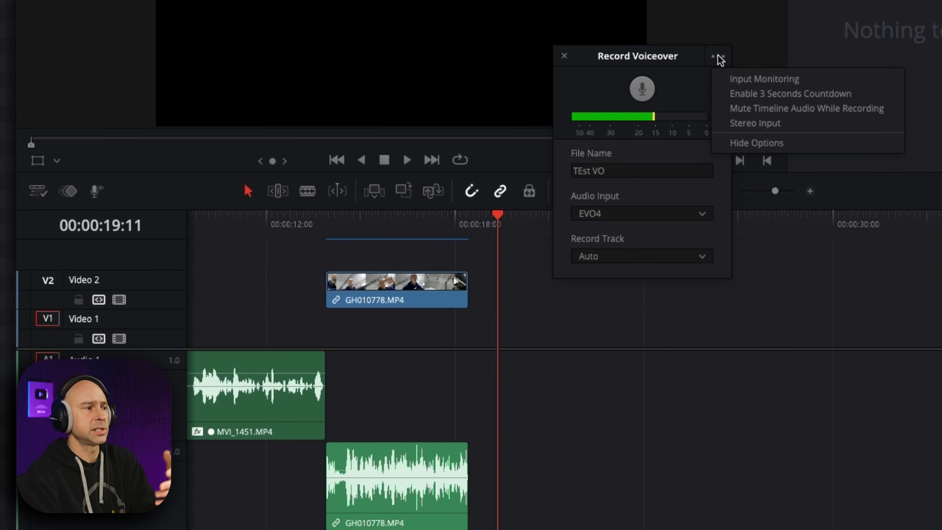
left_click(758, 79)
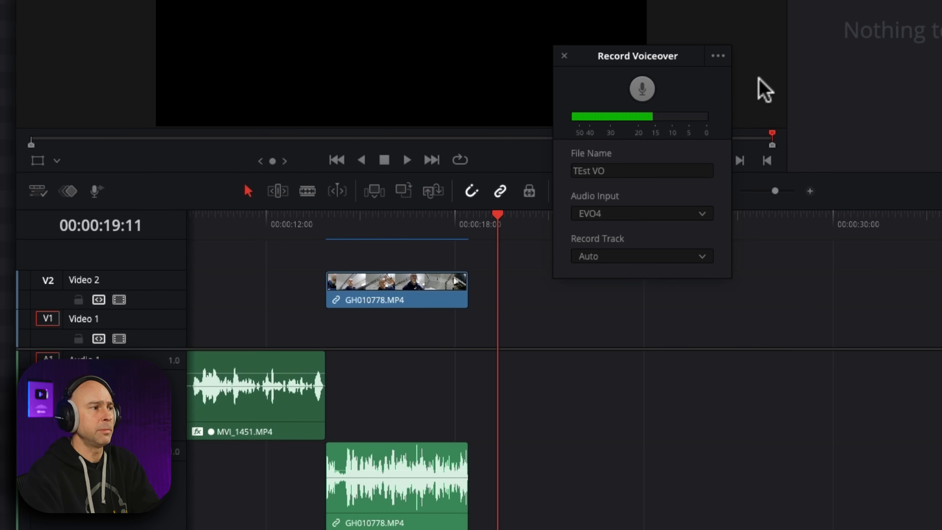
Turn Input Monitoring on and off again for the voiceover and review the remaining countdown, timeline muting and stereo input options
left_click(718, 57)
left_click(741, 79)
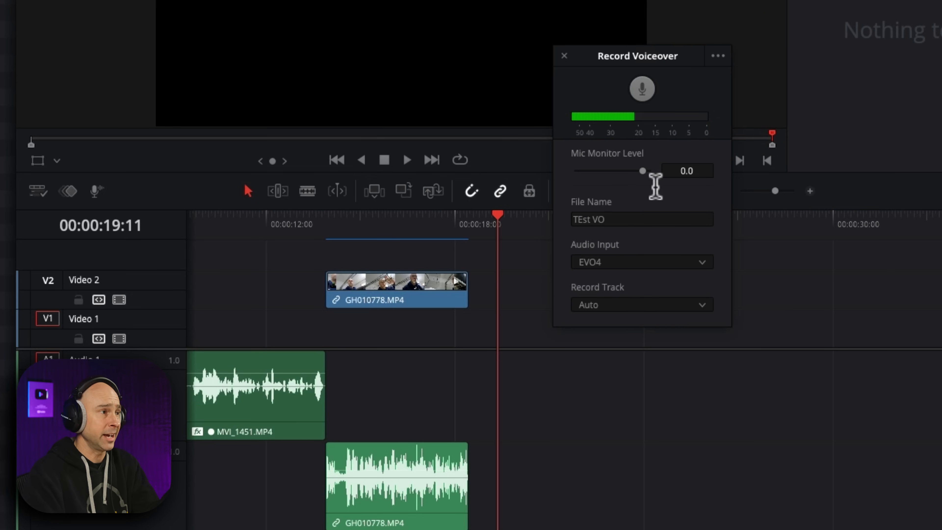
left_click(665, 261)
left_click(791, 238)
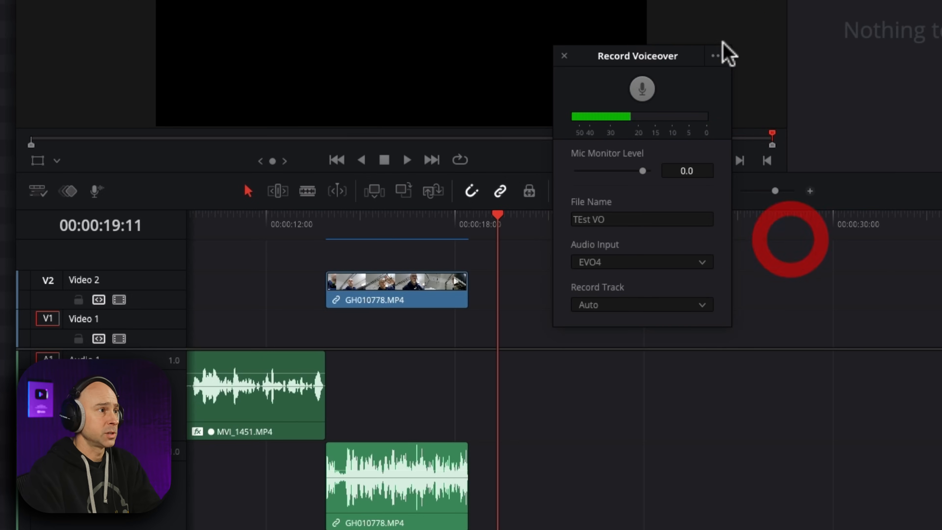
left_click(719, 55)
left_click(741, 79)
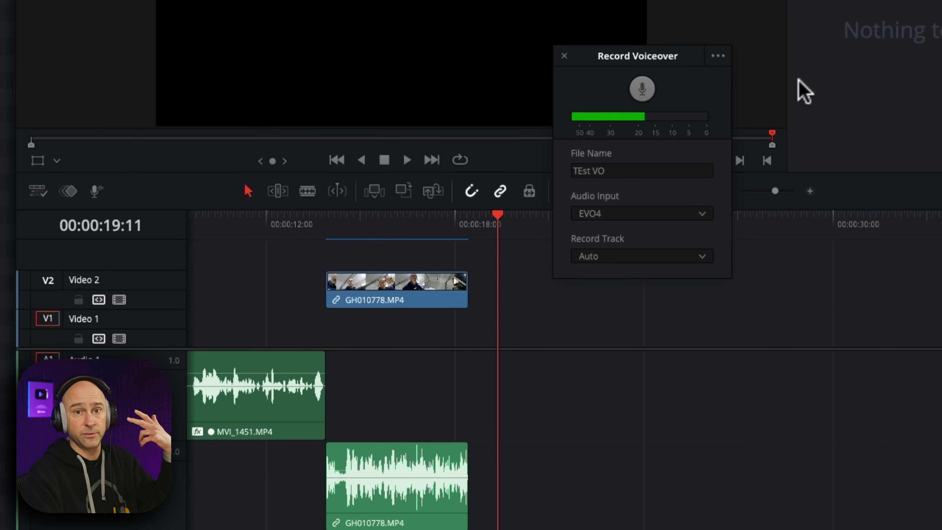
left_click(719, 57)
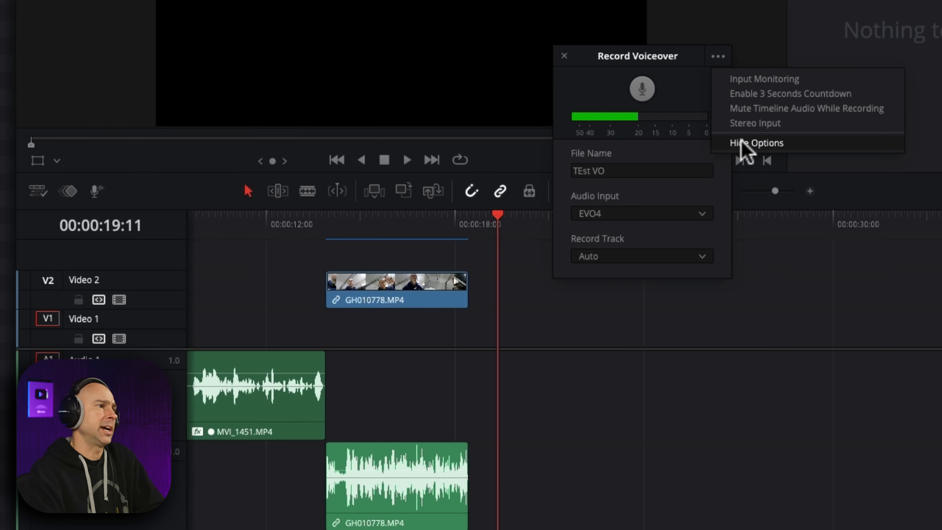
left_click(667, 75)
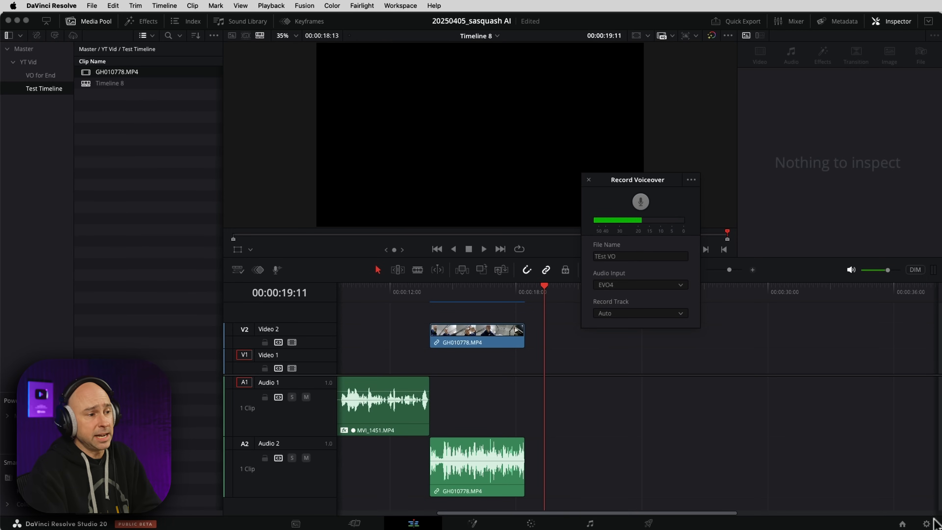
Examine the Capture and Playback and Master Settings sections of the project settings for the recording location
left_click(926, 523)
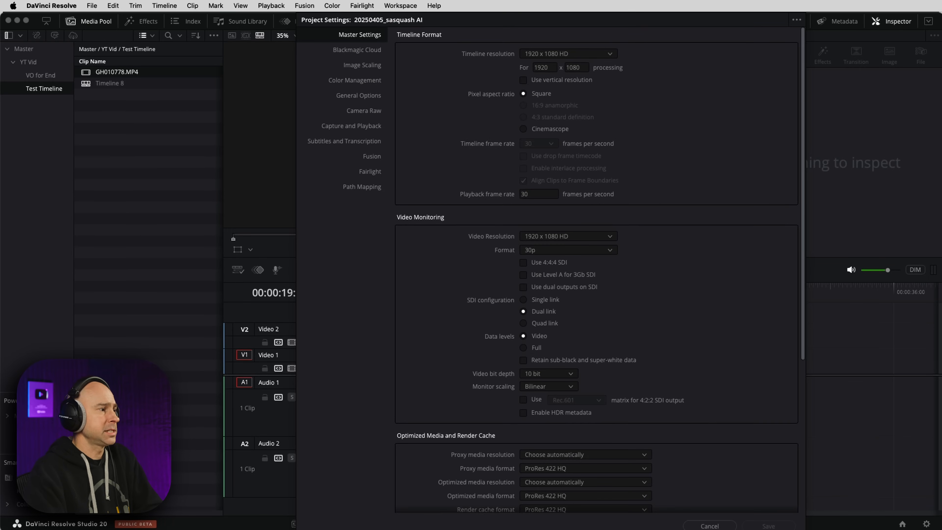
left_click(356, 126)
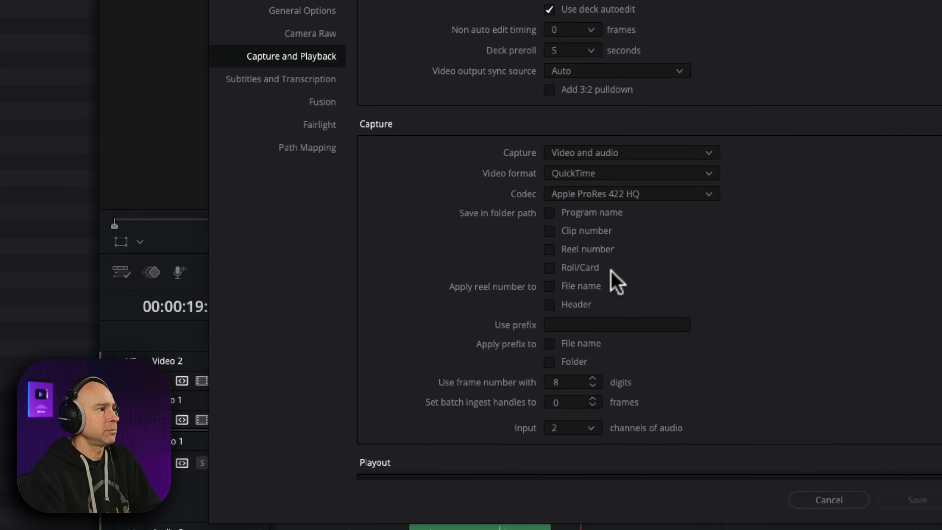
scroll(611, 271, "down", 4)
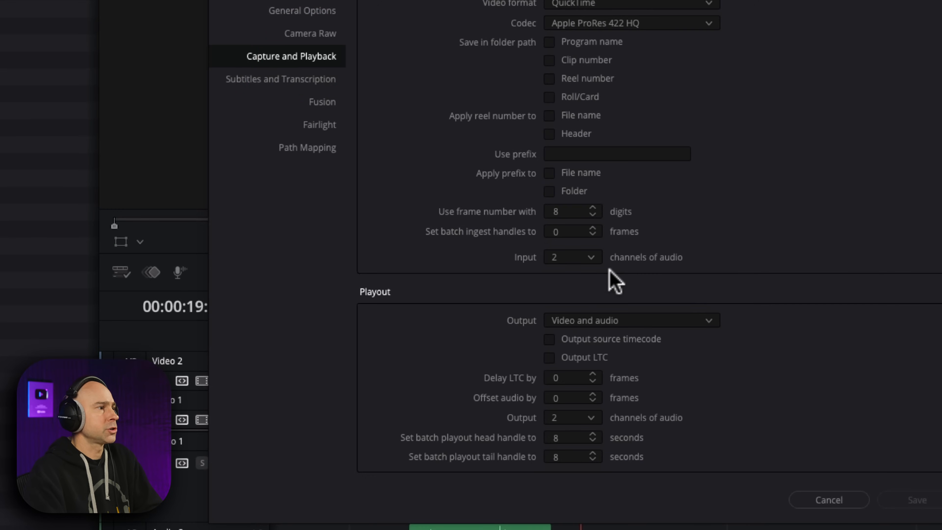
scroll(606, 274, "up", 3)
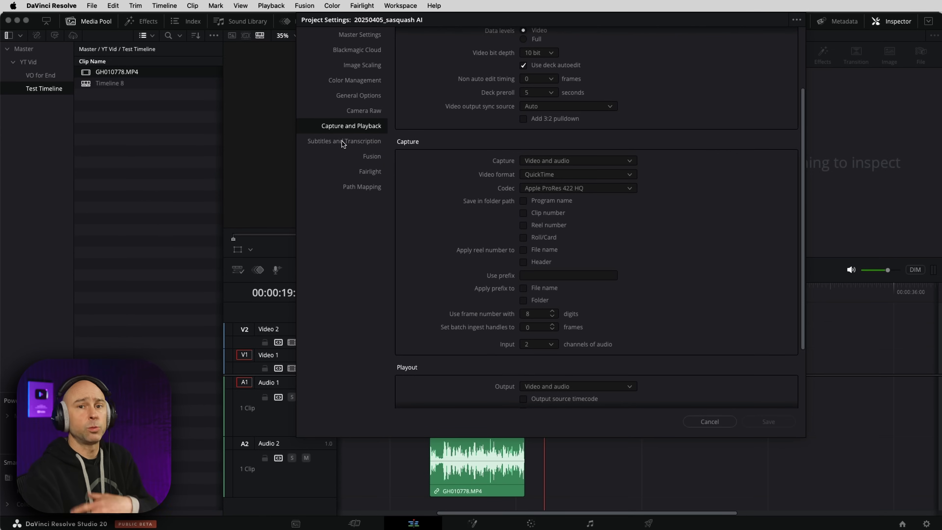
left_click(358, 36)
scroll(452, 220, "down", 5)
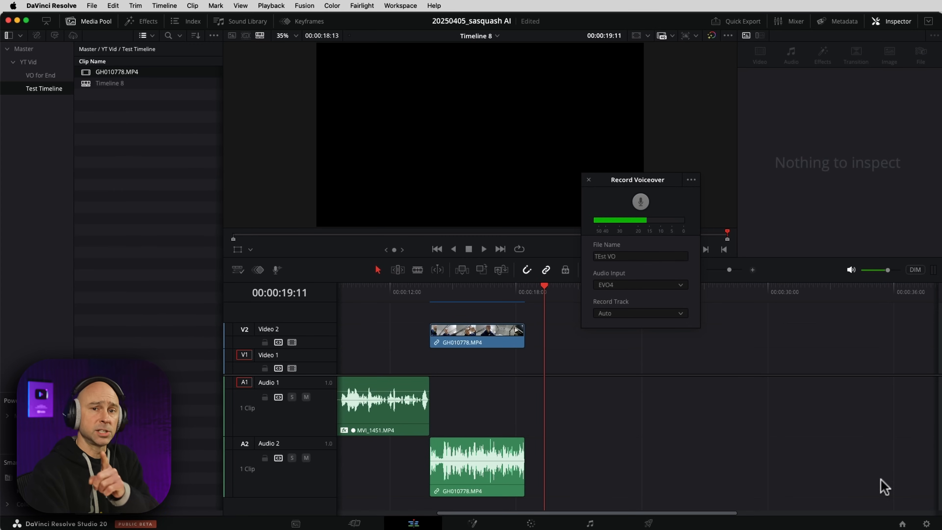
Open the new project dialog from the Project Manager and examine its Media Location setting
left_click(902, 524)
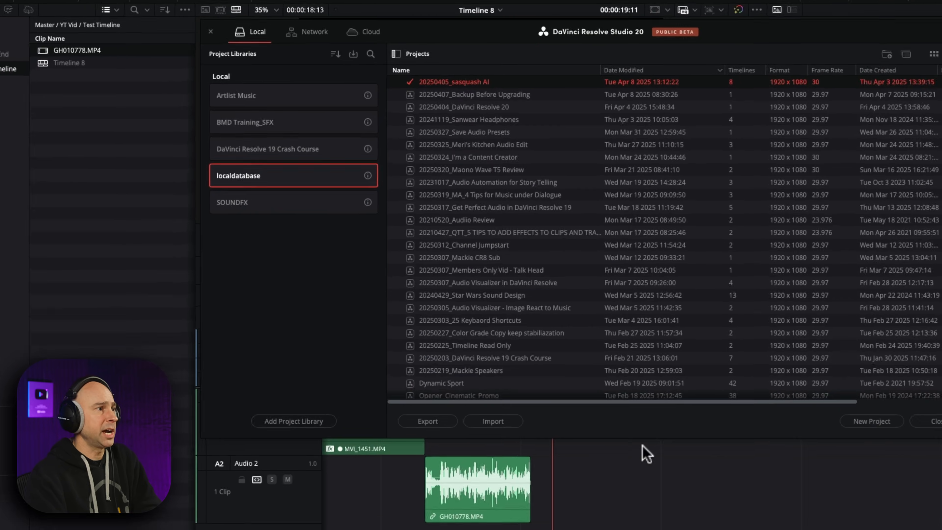
left_click(831, 405)
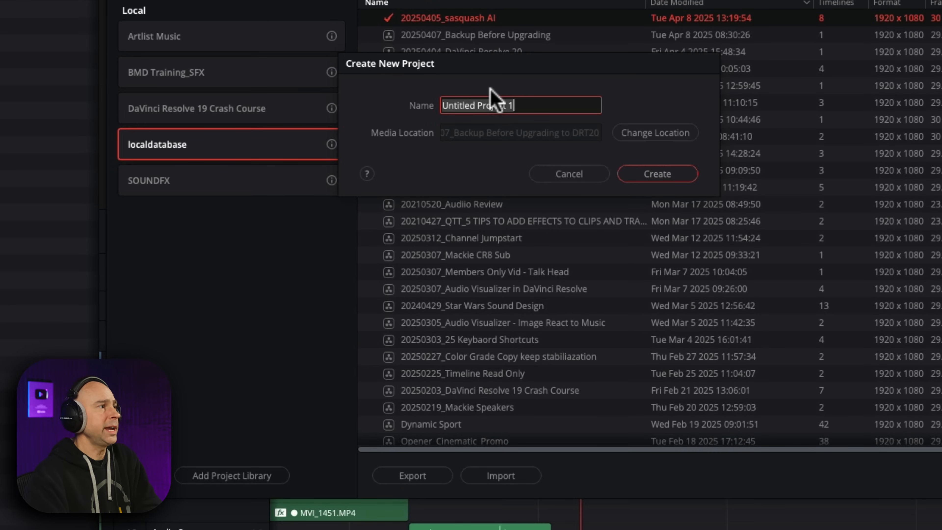
left_click(401, 134)
left_click(661, 133)
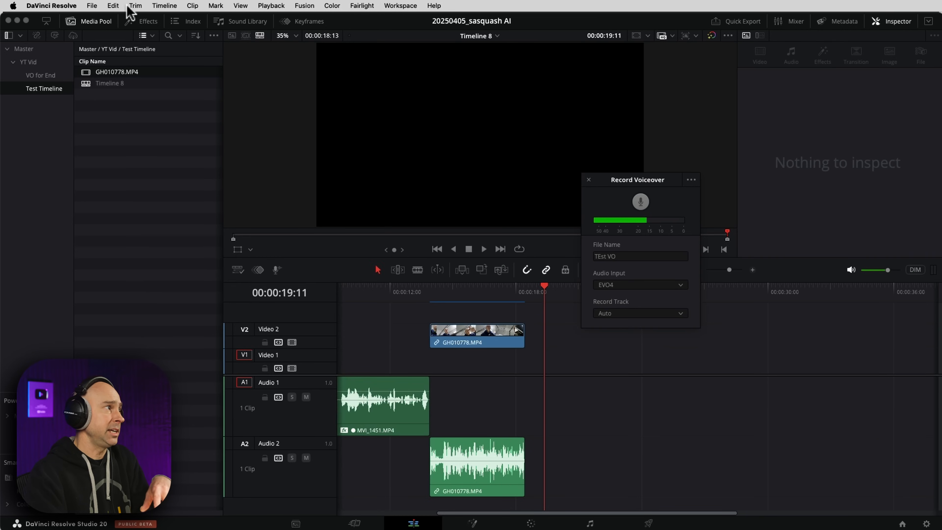
Check the Project media location under Working Folders in the project's Master Settings, leaving the settings unsaved
left_click(48, 10)
left_click(807, 443)
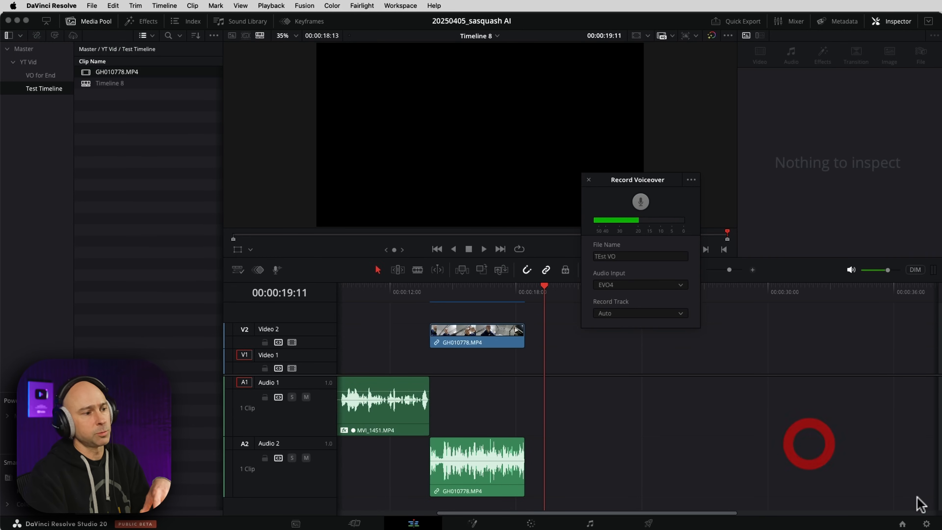
left_click(926, 524)
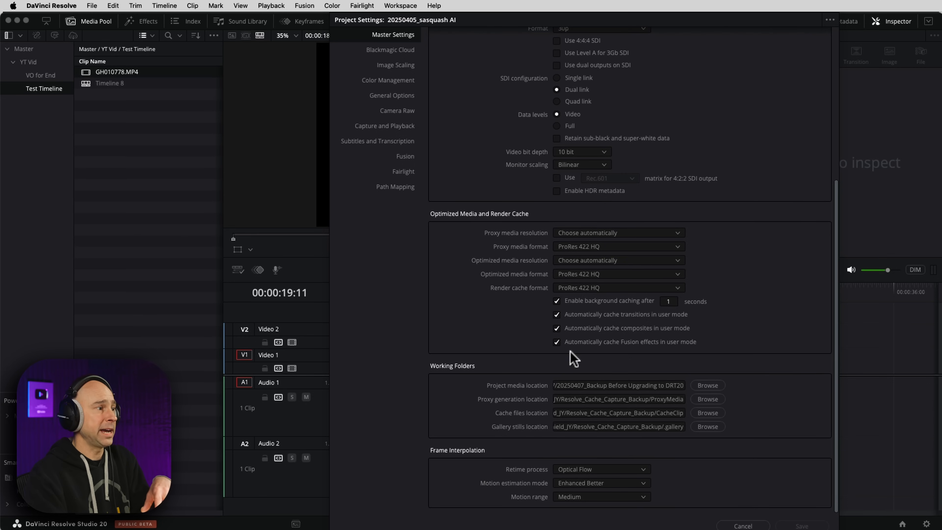
left_click(529, 390)
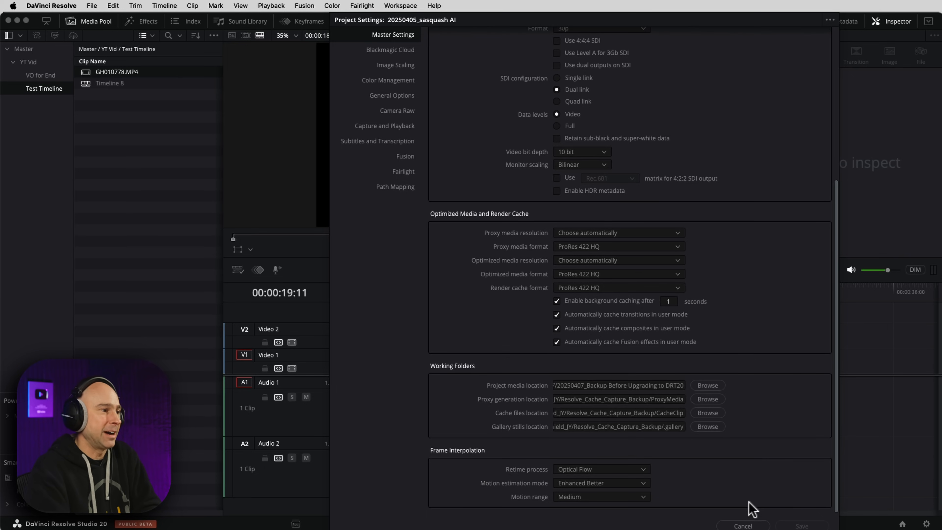
left_click(743, 525)
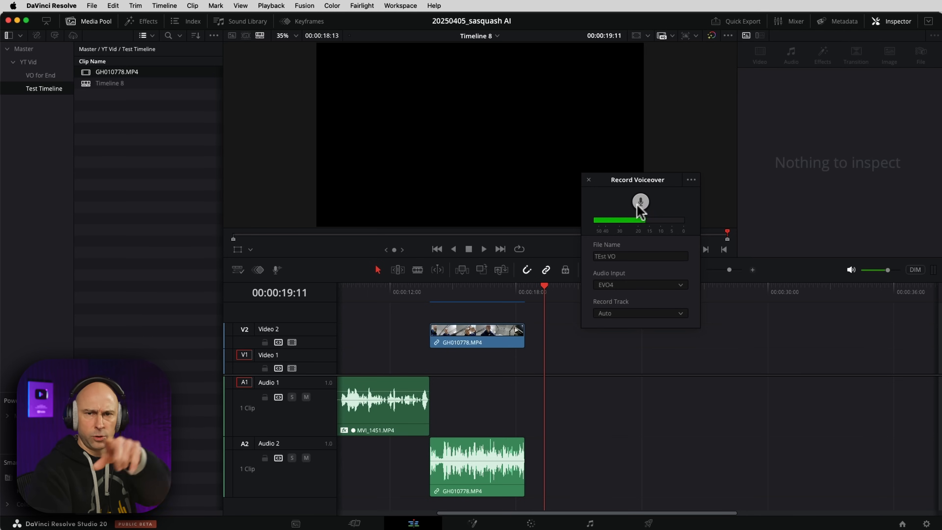
Record a voiceover clip of about 9 seconds from 00:00:19:11 onto an Audio 3 track and play it back
left_click(639, 205)
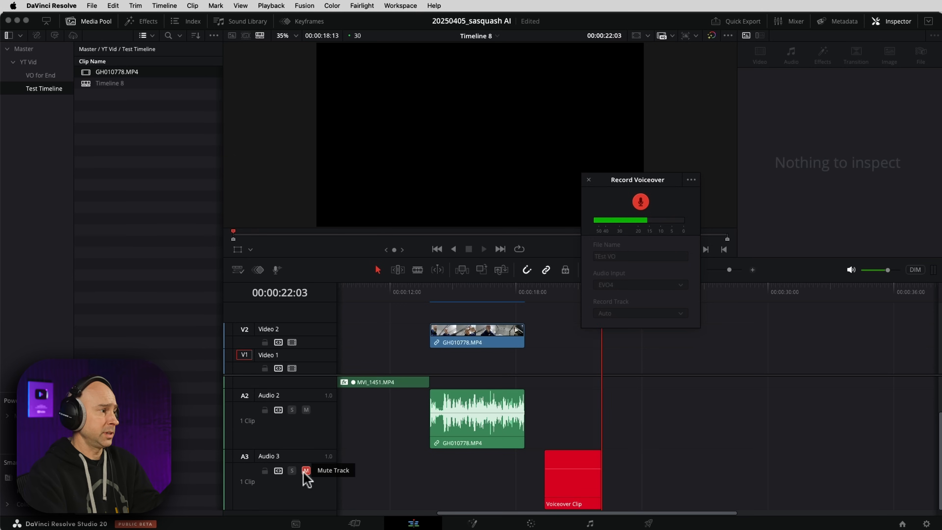
left_click(306, 471)
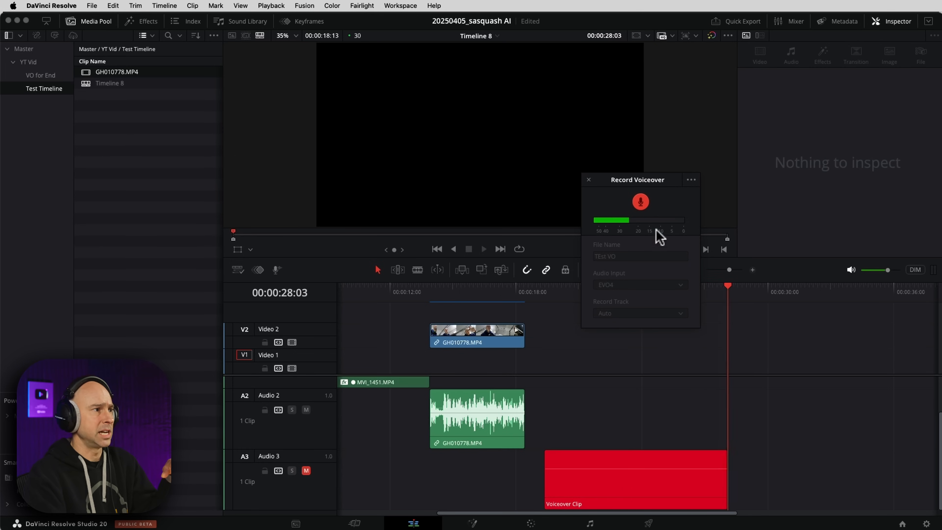
left_click(641, 201)
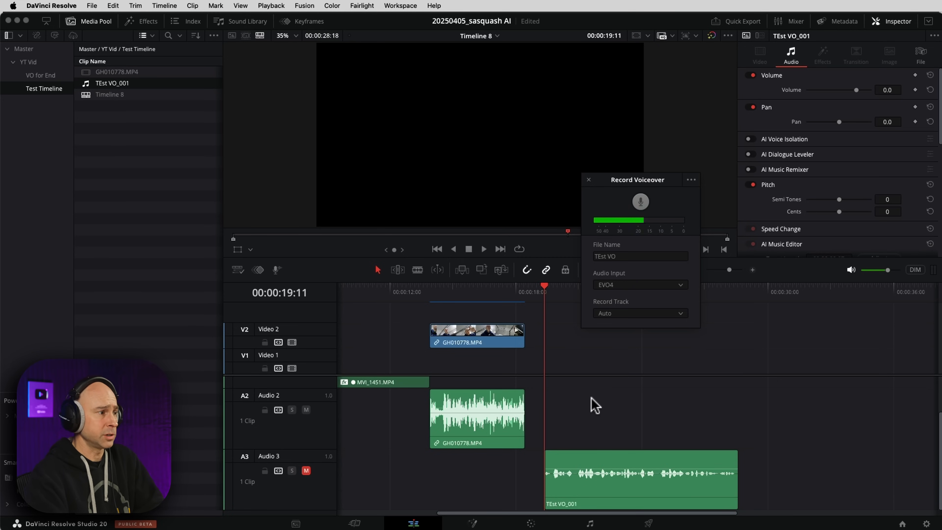
key("space")
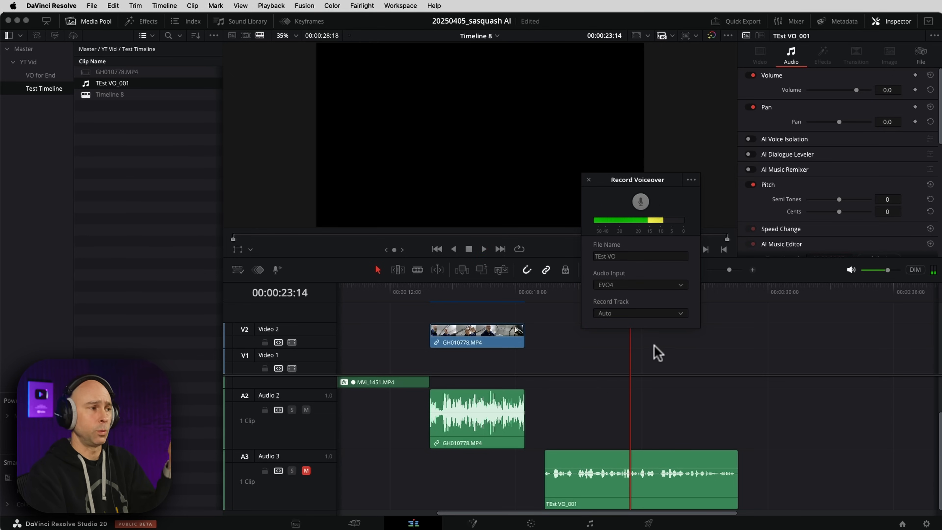
left_click(588, 180)
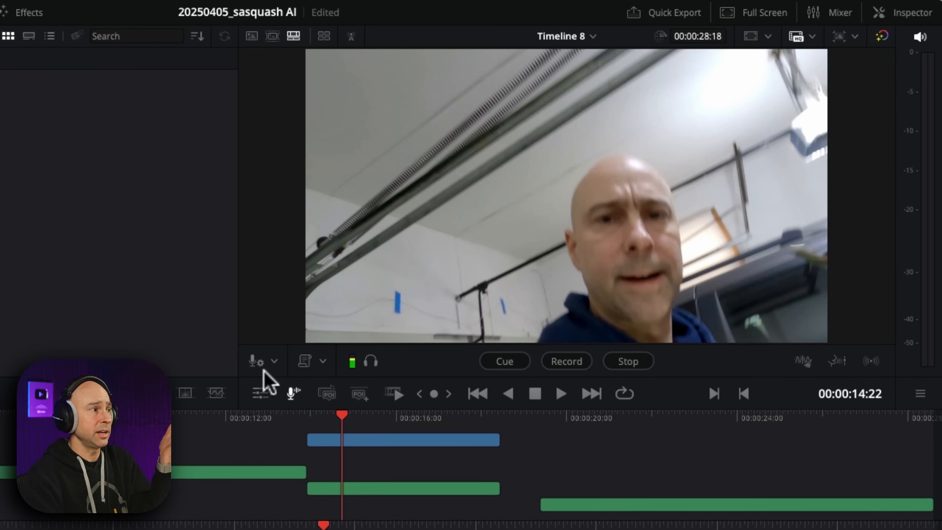
Examine the Cut page's voiceover recording options for audio input, record track, monitoring, countdown and recording file location
left_click(292, 393)
left_click(292, 393)
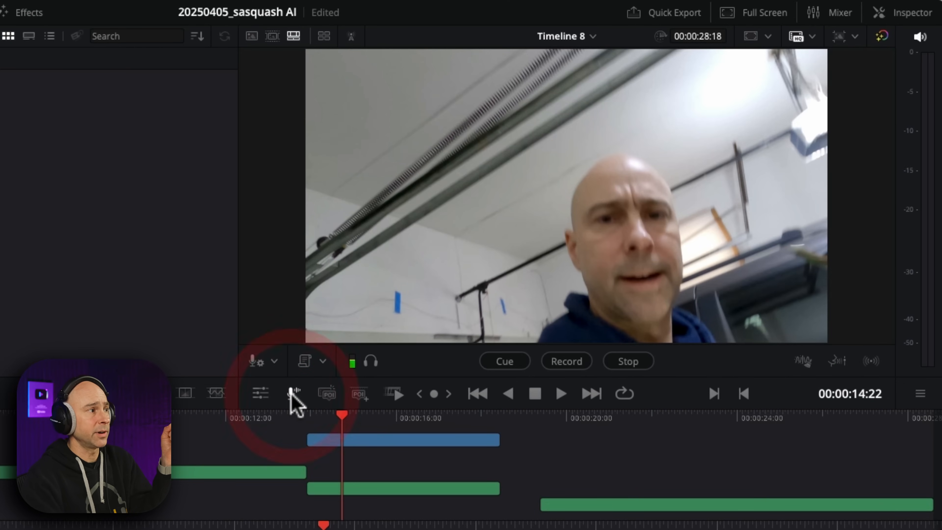
left_click(259, 361)
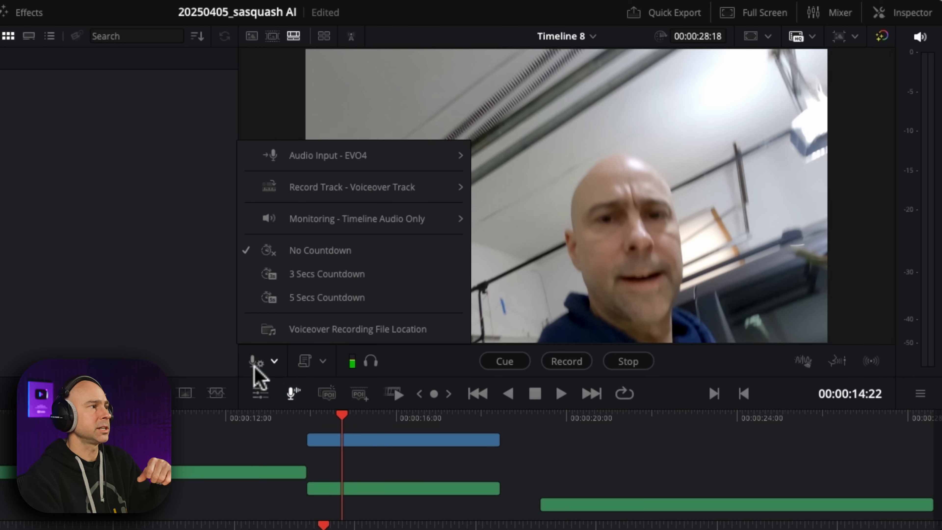
mouse_move(352, 188)
mouse_move(368, 217)
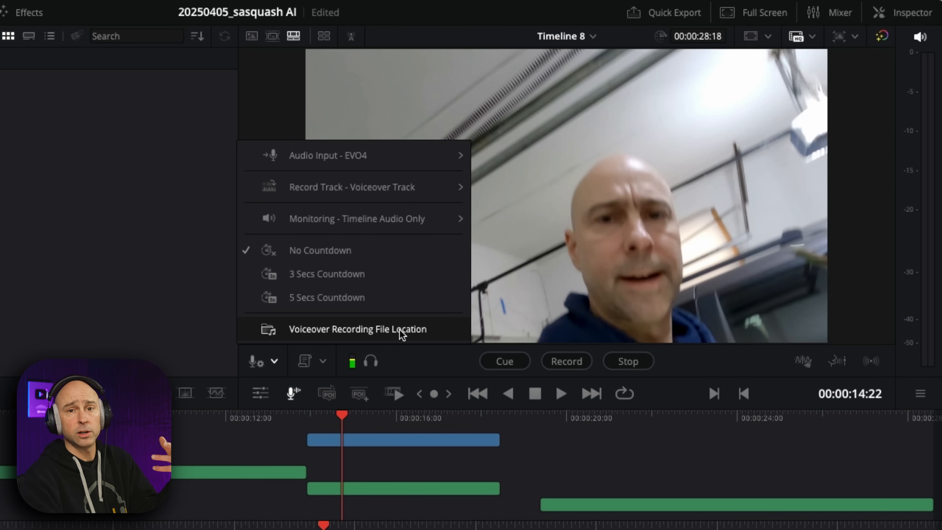
Look through the Cut page's voiceover prompter options, including Load Script File, and check the Voice Isolation control
left_click(305, 362)
left_click(306, 365)
left_click(306, 364)
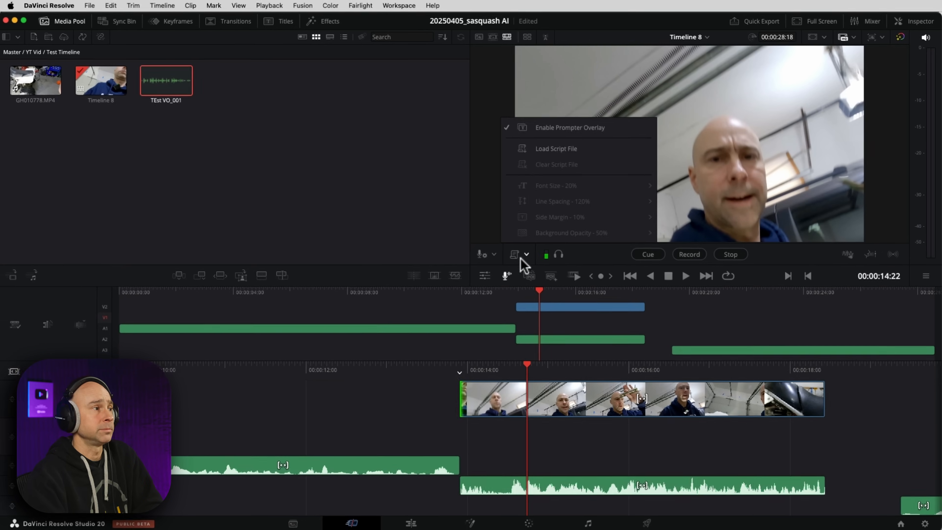
left_click(320, 362)
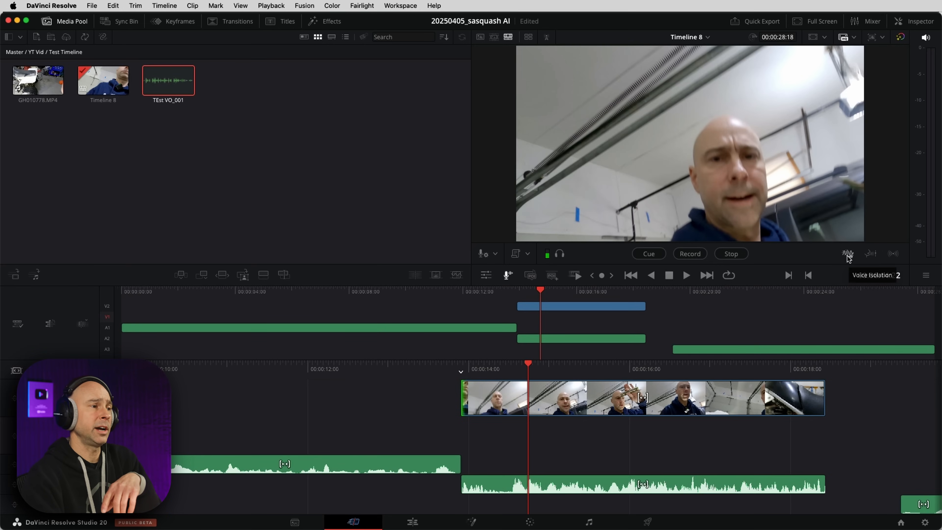
left_click(848, 255)
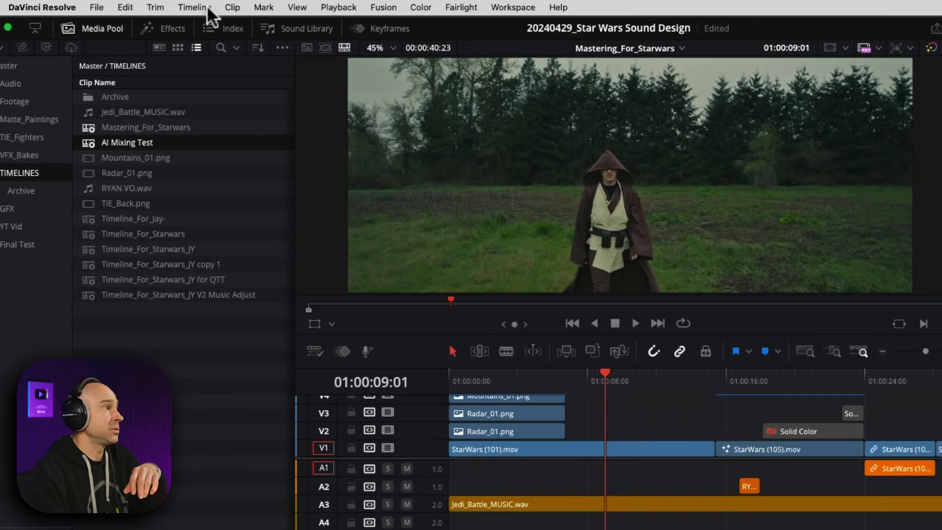
Auto-mix the Mastering_For_Starwars timeline with the AI Audio Assistant using the YouTube delivery standard
left_click(165, 6)
mouse_move(252, 185)
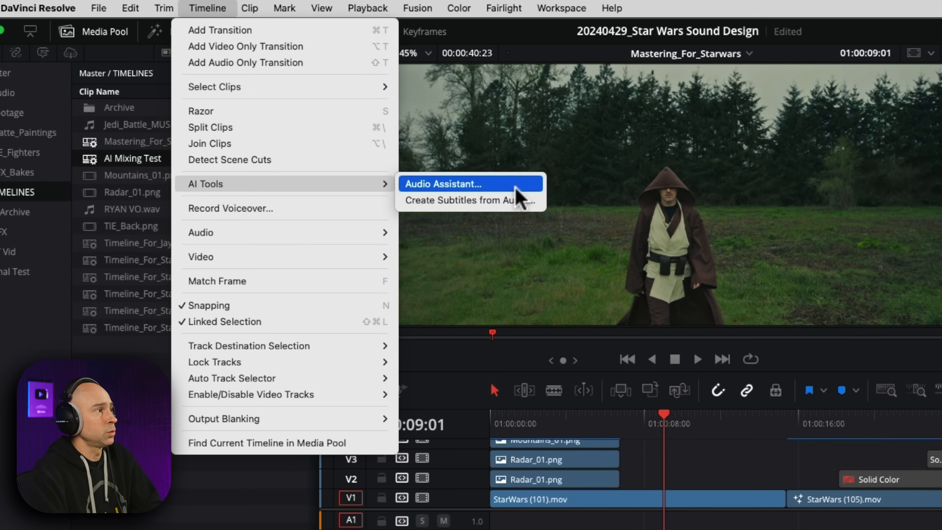
left_click(474, 184)
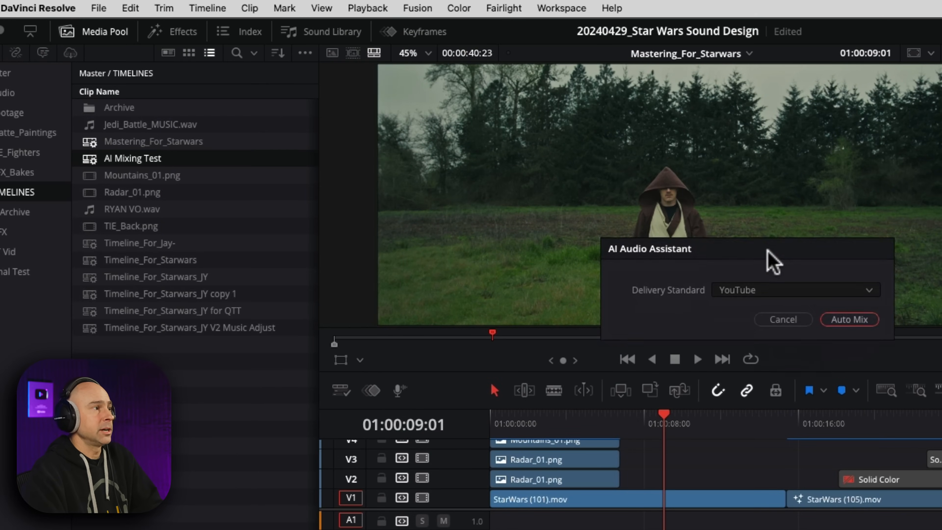
left_click(768, 292)
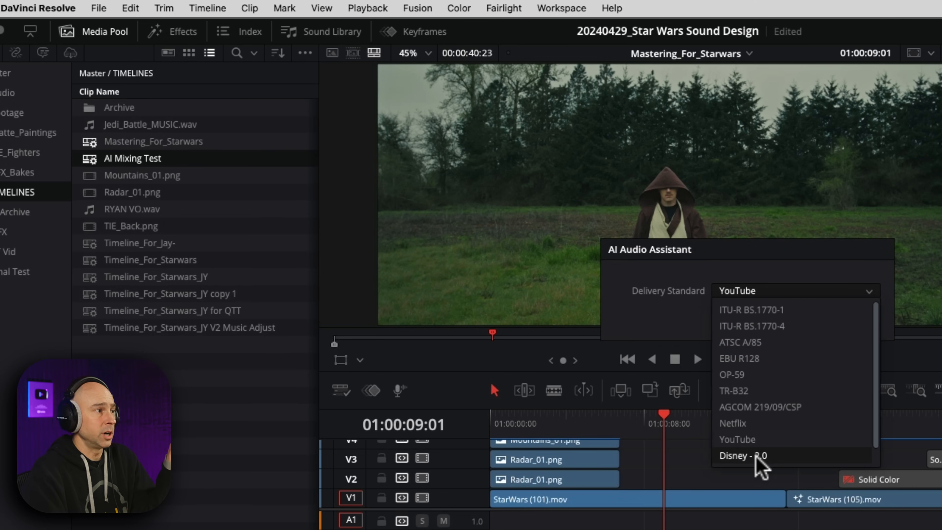
scroll(756, 455, "down", 1)
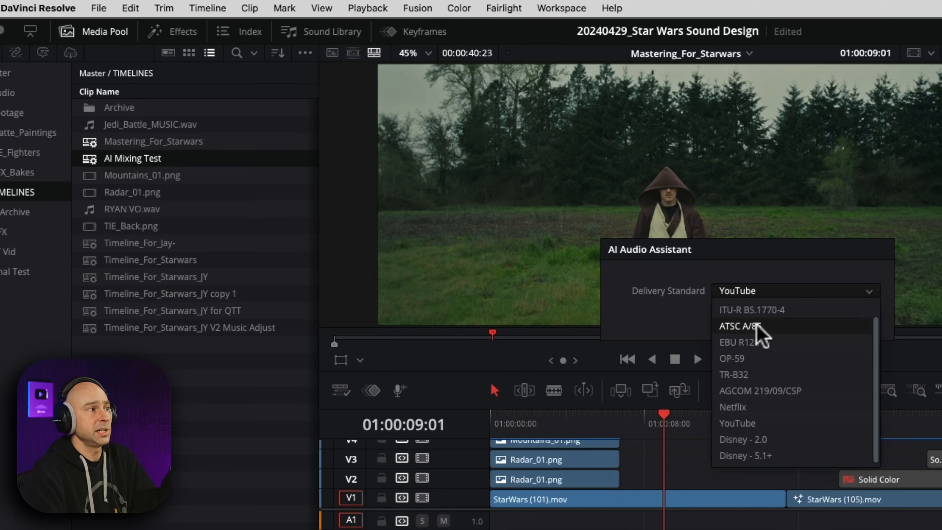
scroll(779, 427, "up", 1)
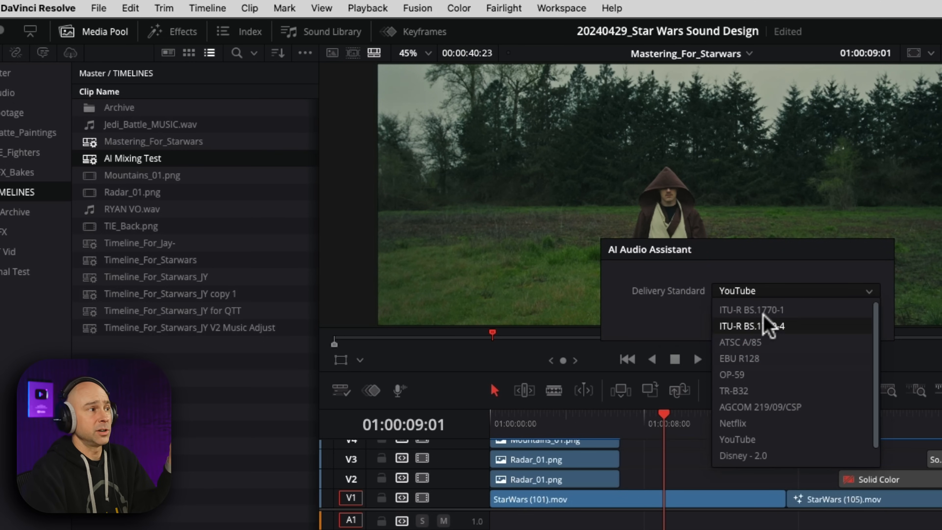
scroll(775, 326, "down", 1)
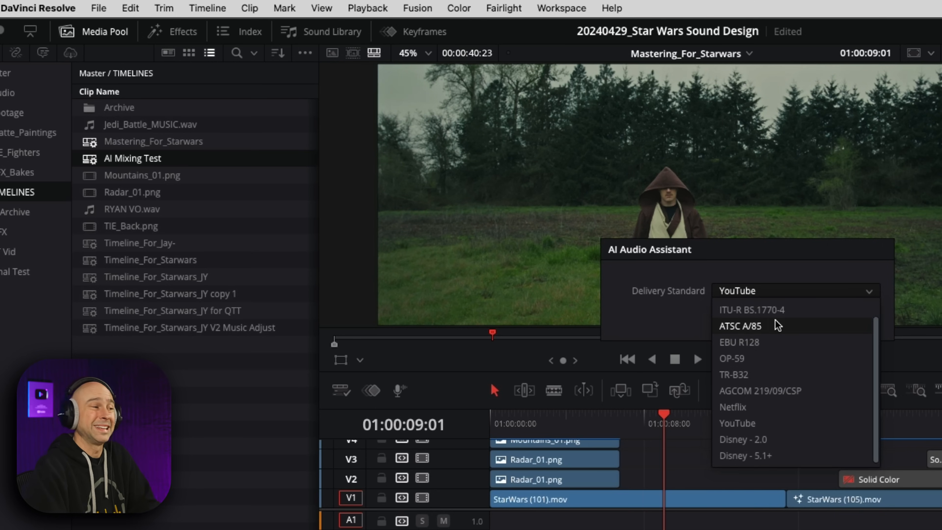
left_click(761, 423)
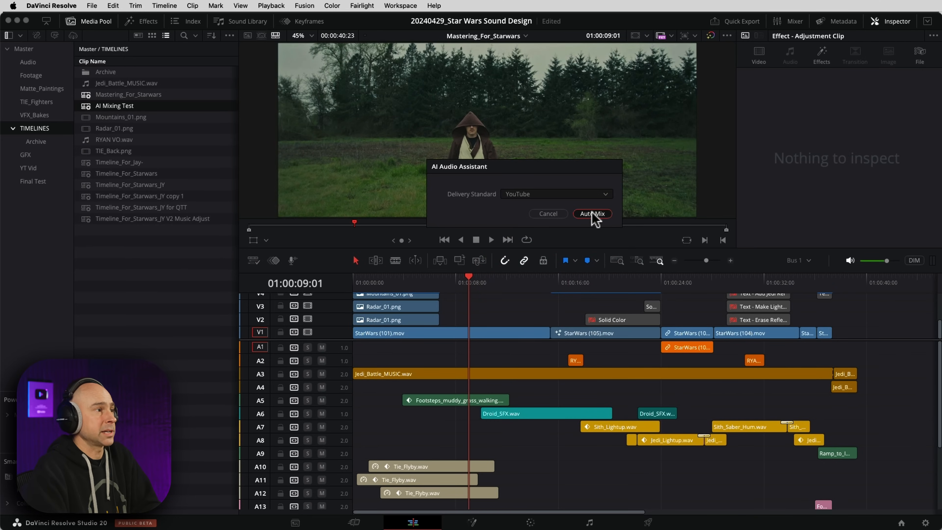
left_click(593, 213)
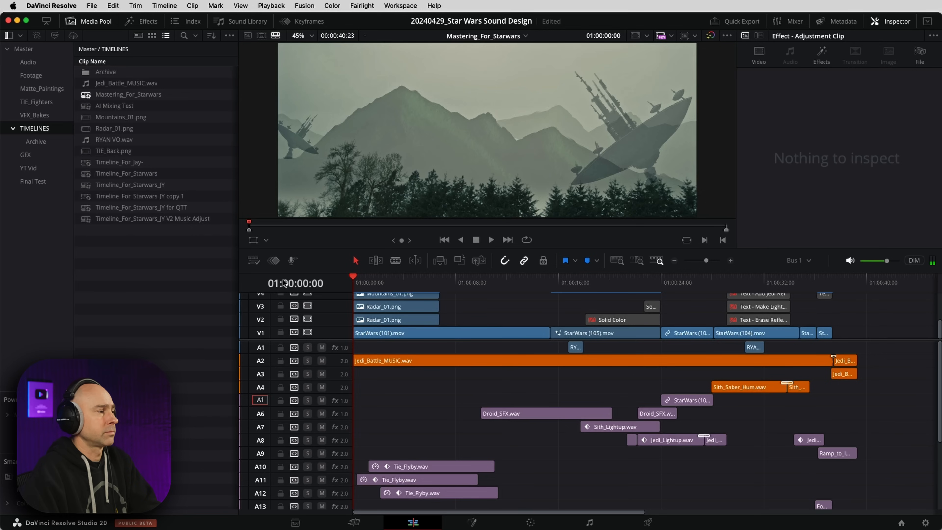
Play the auto-mixed Mastering_For_Starwars timeline from the start to hear the AI mix
key("space")
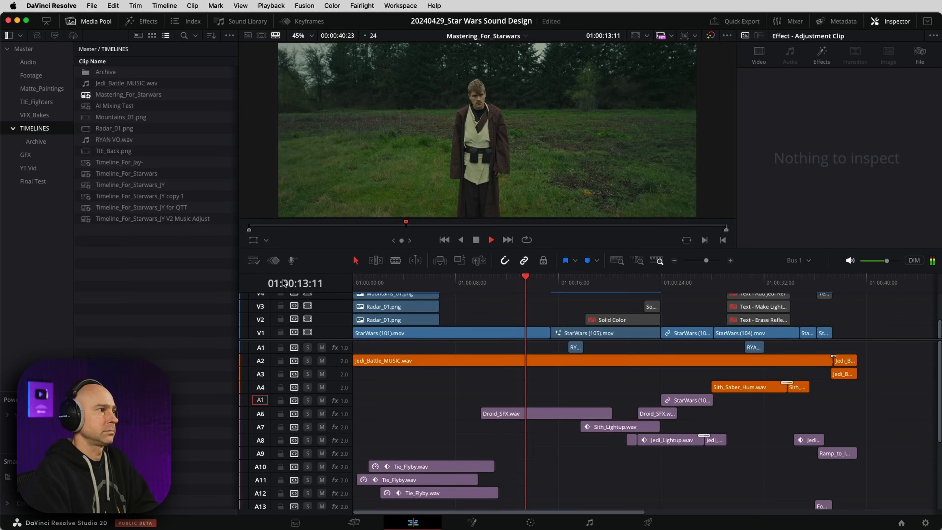
left_click_drag(560, 246, 564, 268)
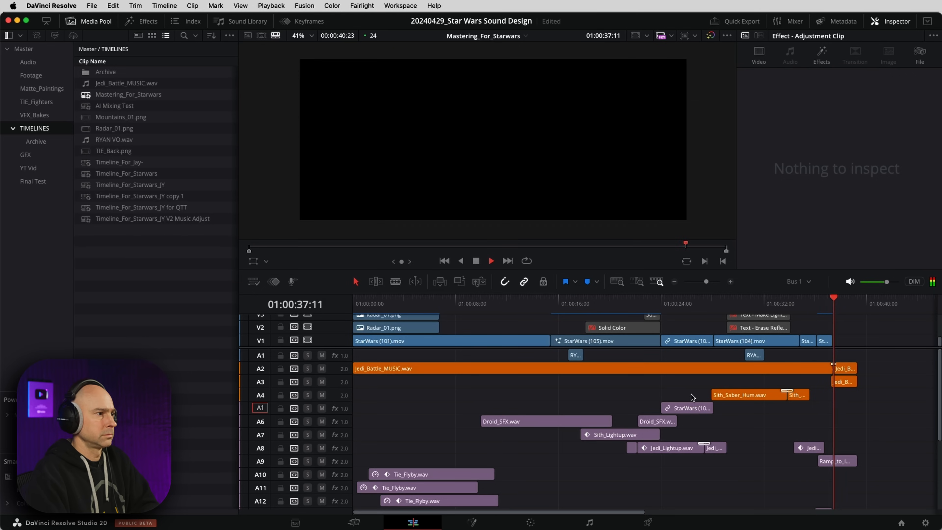
Check the StarWars (102).mov dialogue clip's level in the auto-mixed timeline, with taller audio tracks for reading its waveform
left_click(692, 406)
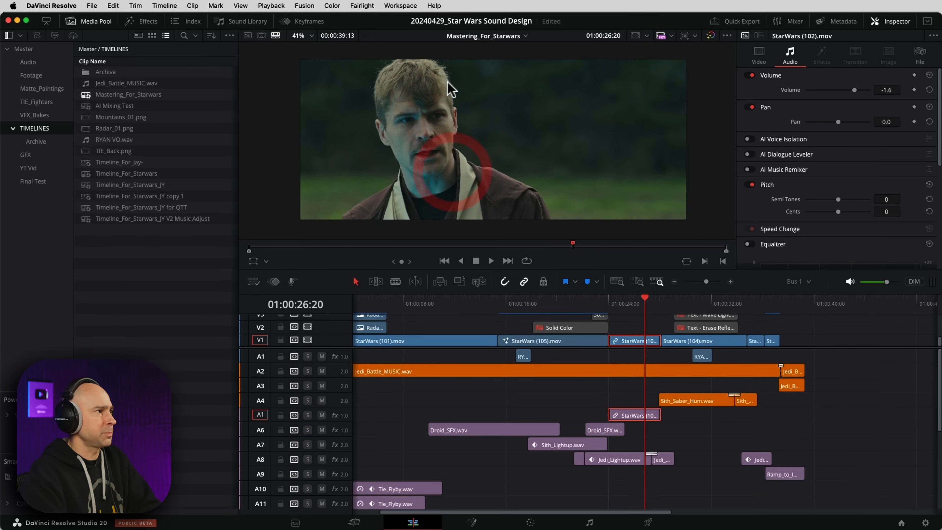
left_click_drag(437, 126, 434, 140)
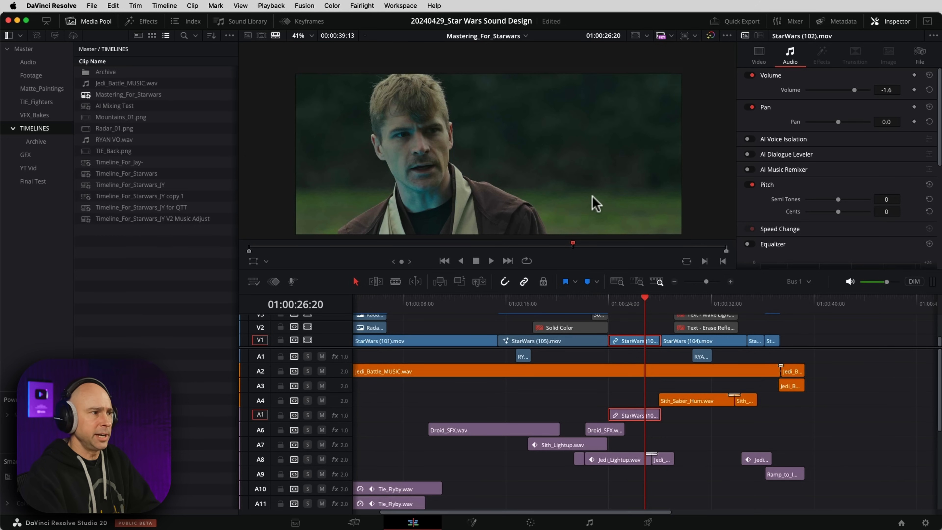
left_click(621, 307)
key("space")
key("space")
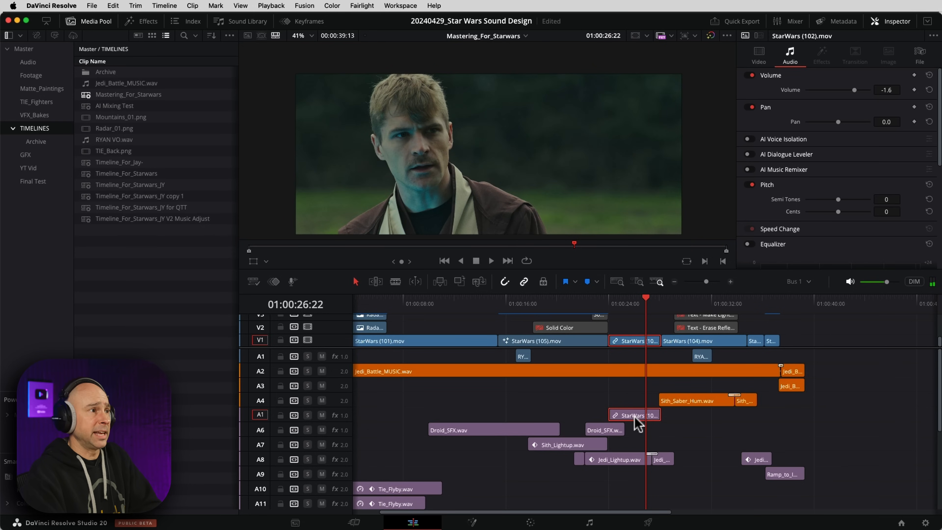
scroll(629, 416, "up", 5)
scroll(629, 416, "down", 10)
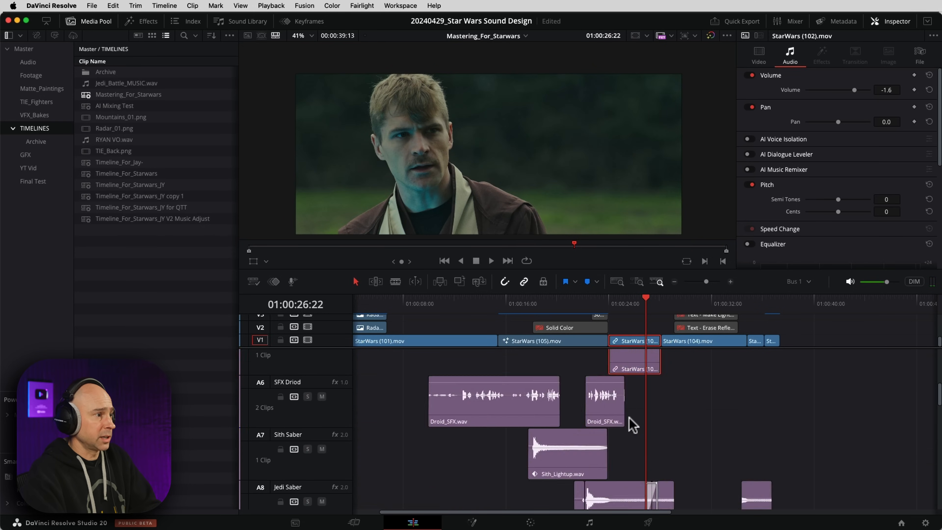
scroll(631, 422, "up", 8)
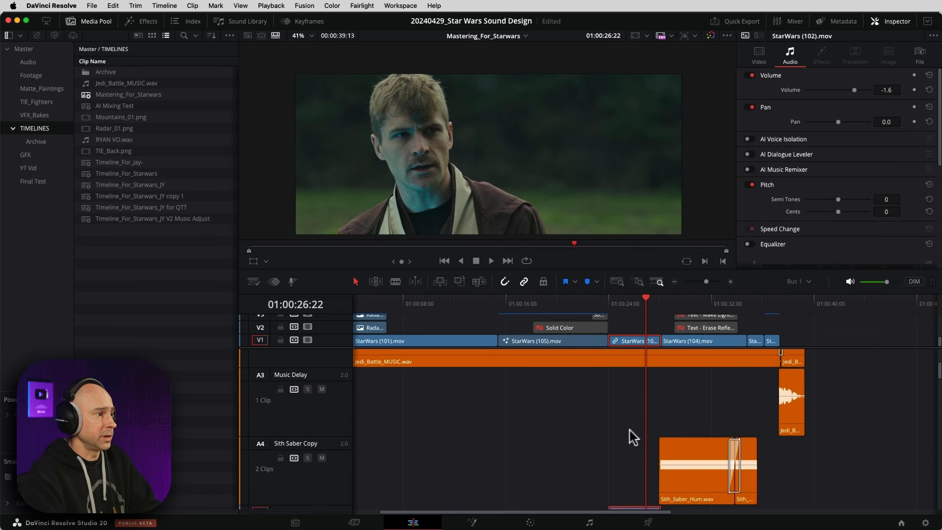
scroll(632, 436, "down", 3)
key("super+equal")
key("super+equal")
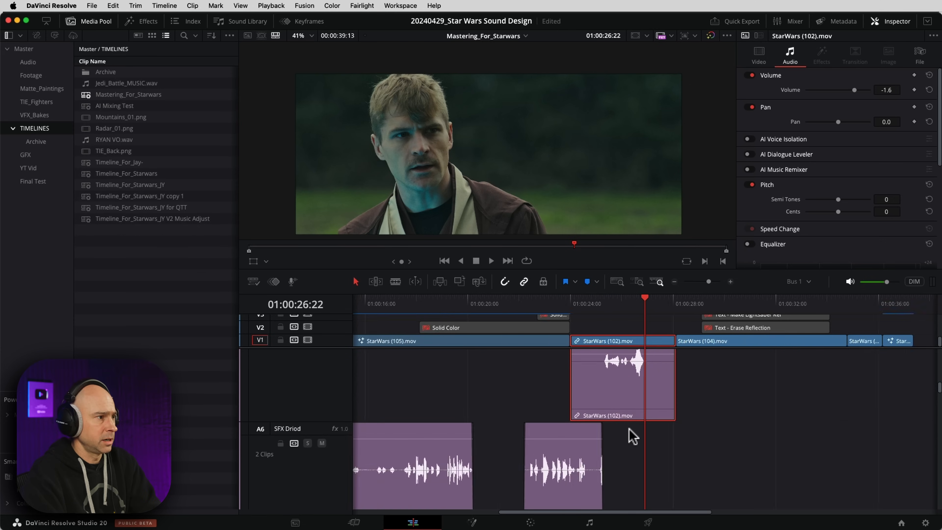
scroll(627, 429, "up", 2)
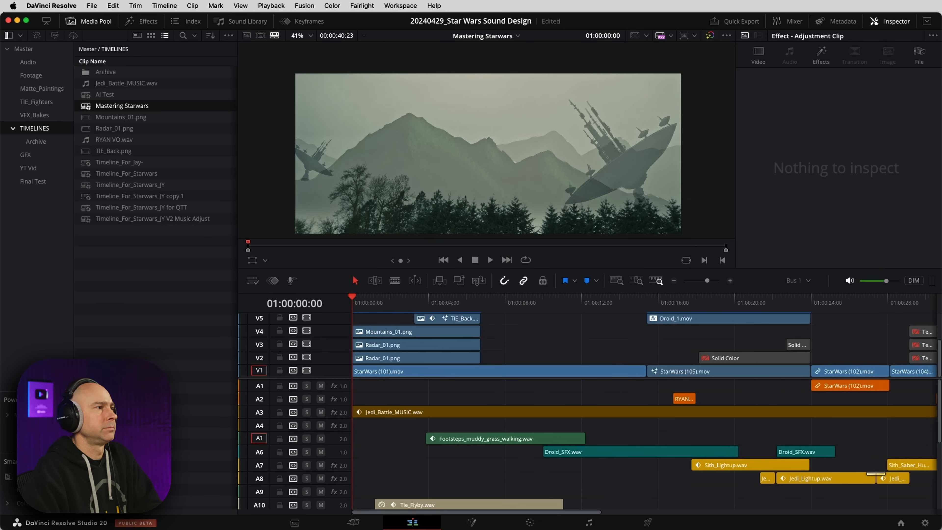
Play the Mastering Starwars timeline from the start for comparison, raising the monitoring volume slightly
key("space")
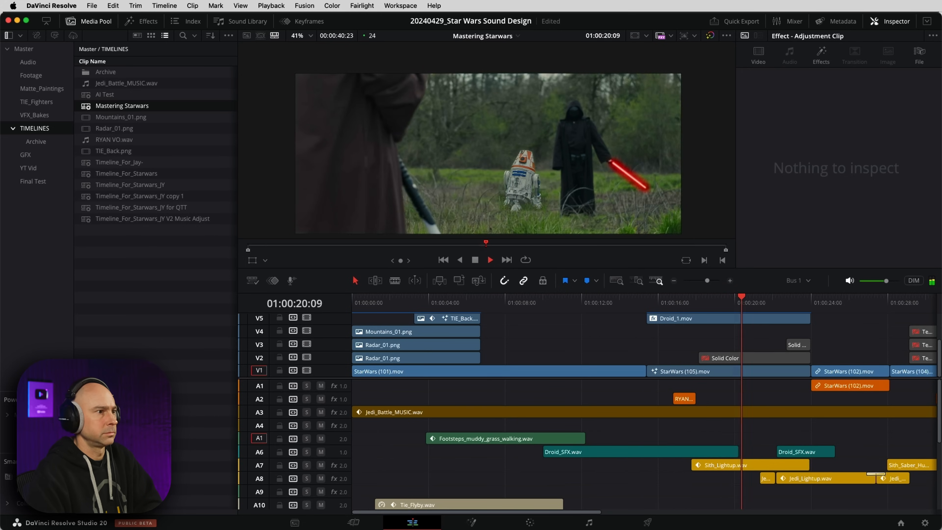
mouse_move(885, 282)
left_mouse_down()
mouse_move(900, 283)
mouse_move(894, 291)
left_mouse_up()
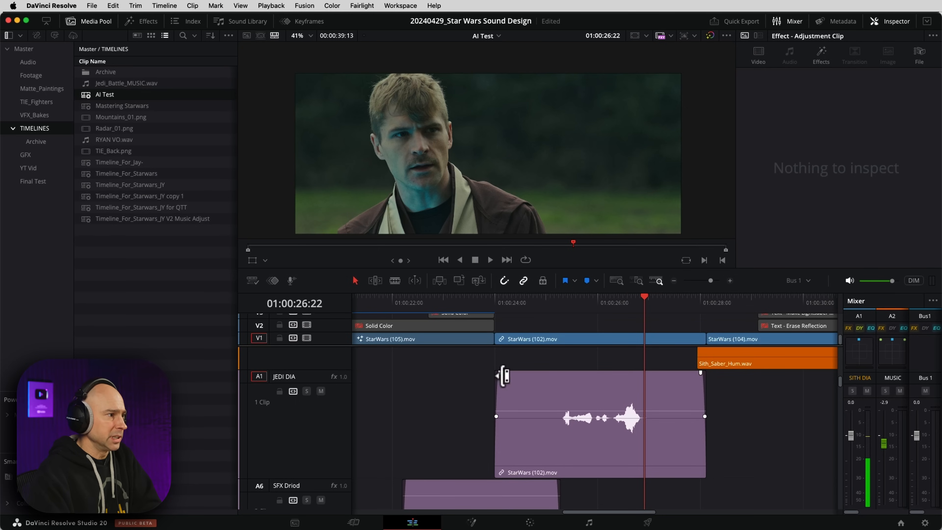
Examine the Jedi dialogue waveform and the clip volumes of Sith_Lightup.wav and both Droid_SFX.wav clips in the AI Test timeline
left_click_drag(590, 440, 649, 386)
left_click_drag(549, 450, 606, 381)
left_click_drag(516, 421, 674, 432)
left_click_drag(742, 423, 616, 394)
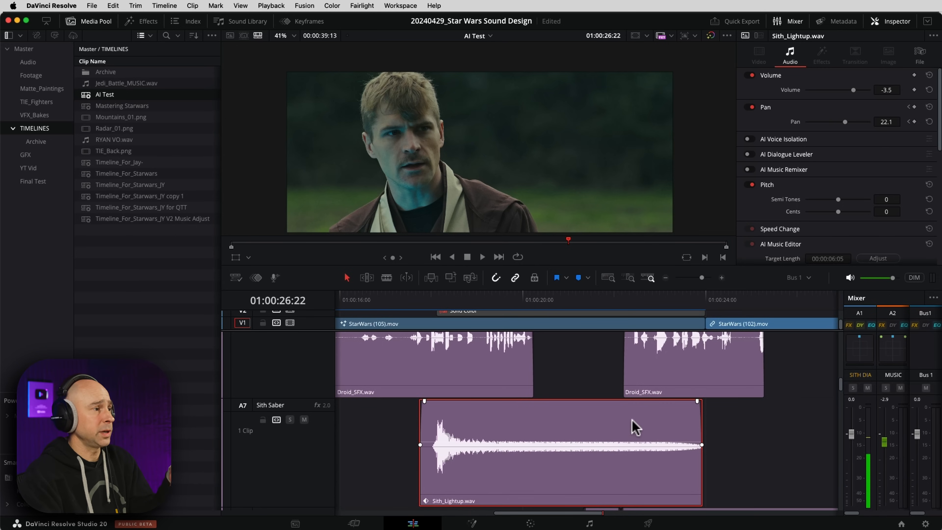
left_click(651, 386)
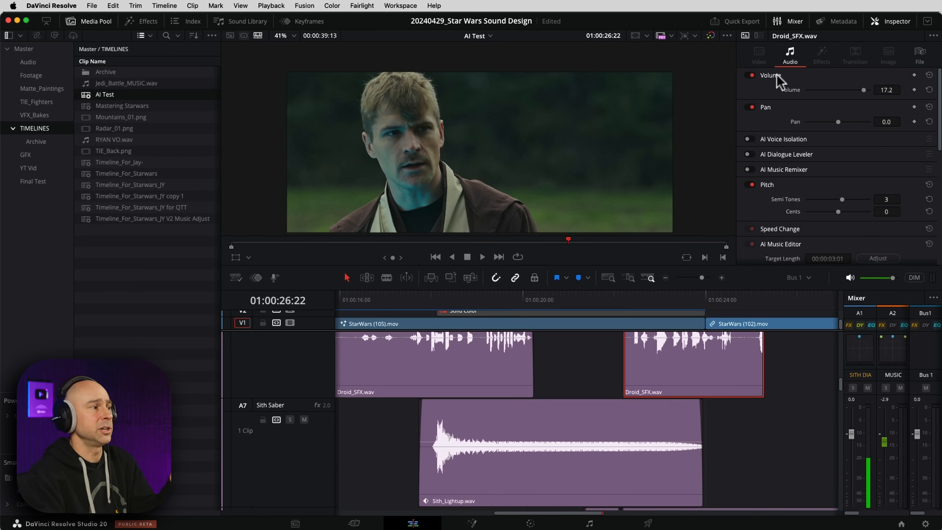
left_click(467, 358)
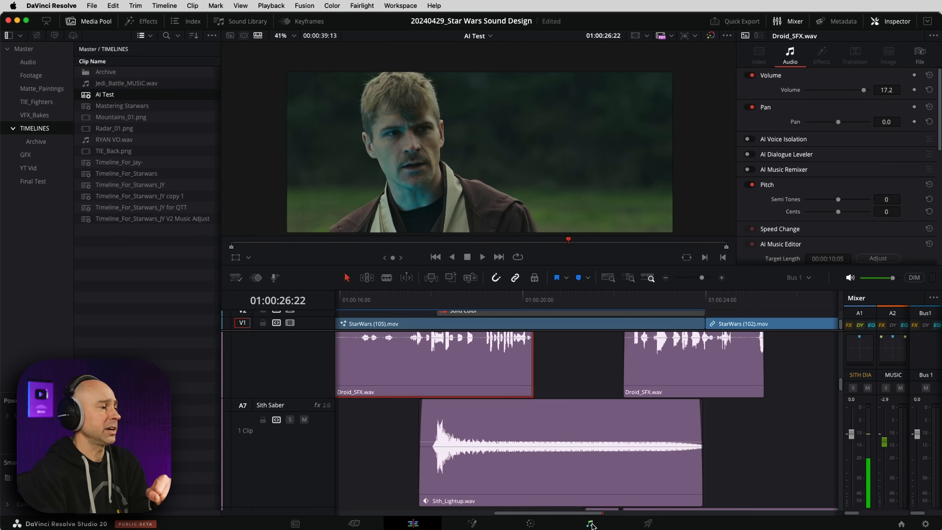
Switch to the Fairlight page and examine the SITH DIA track's effects, dynamics and EQ in the mixer
left_click(590, 523)
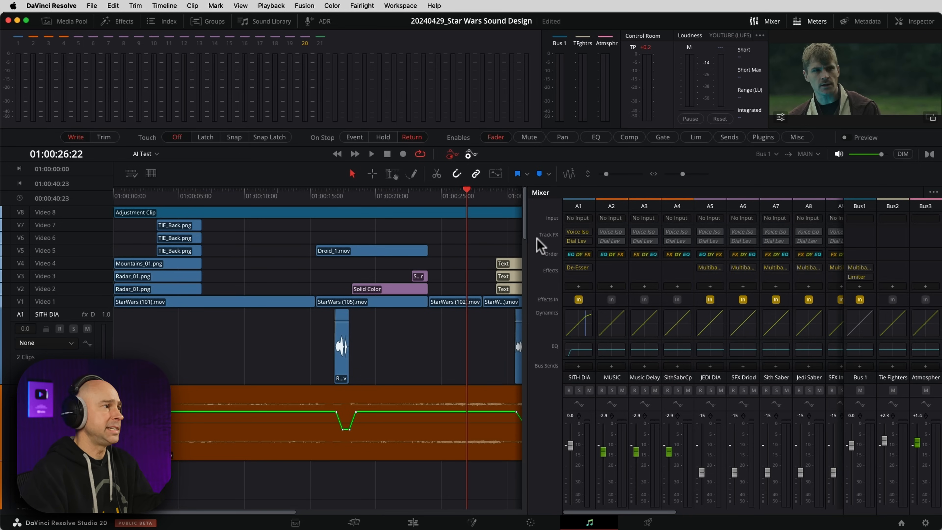
left_click(583, 217)
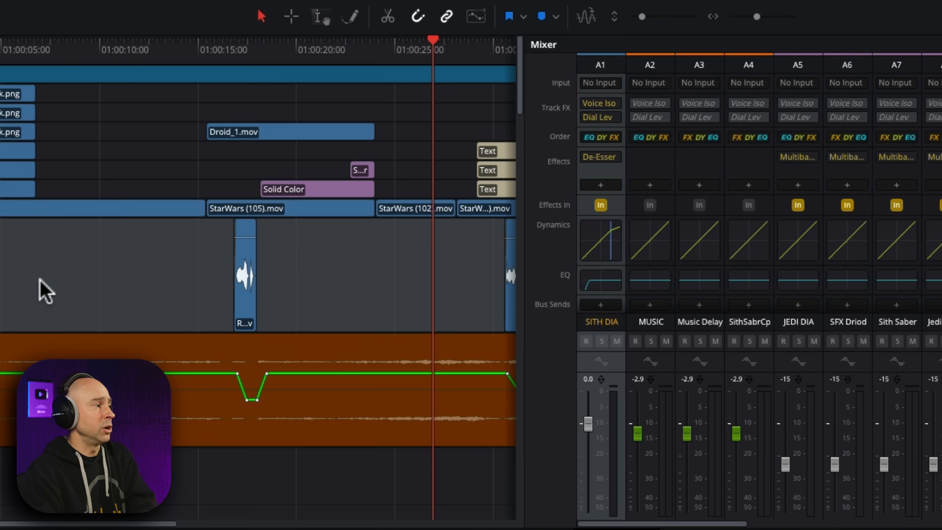
scroll(80, 348, "down", 3)
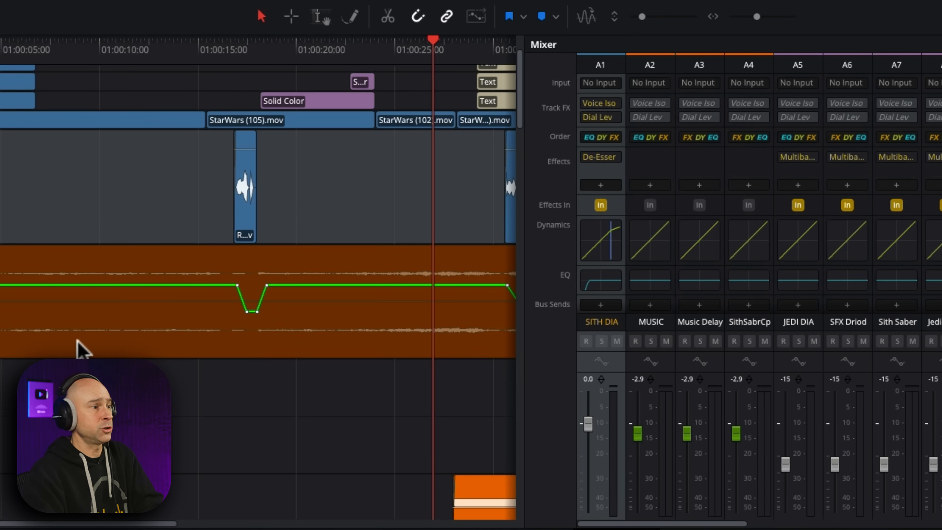
scroll(80, 351, "down", 8)
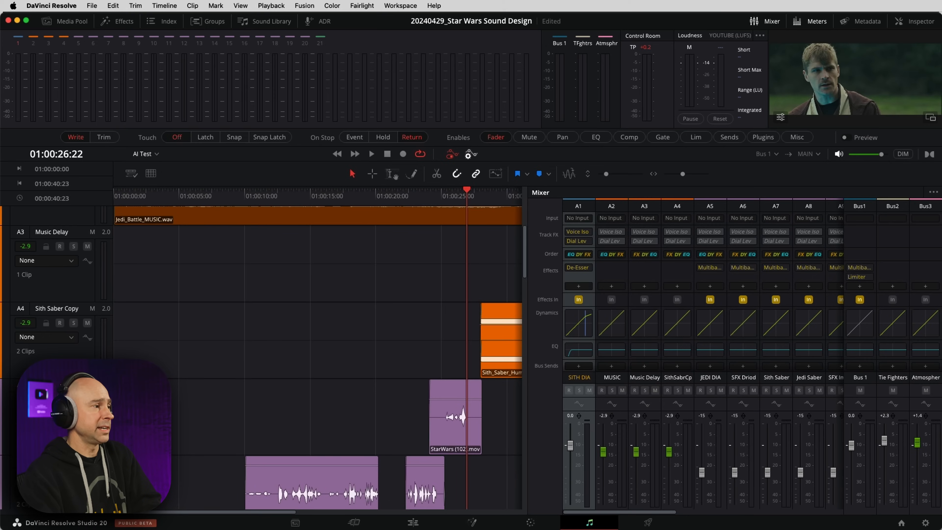
Set the track category of the JEDI DIA track to Dialogue and save the project
left_click(453, 416)
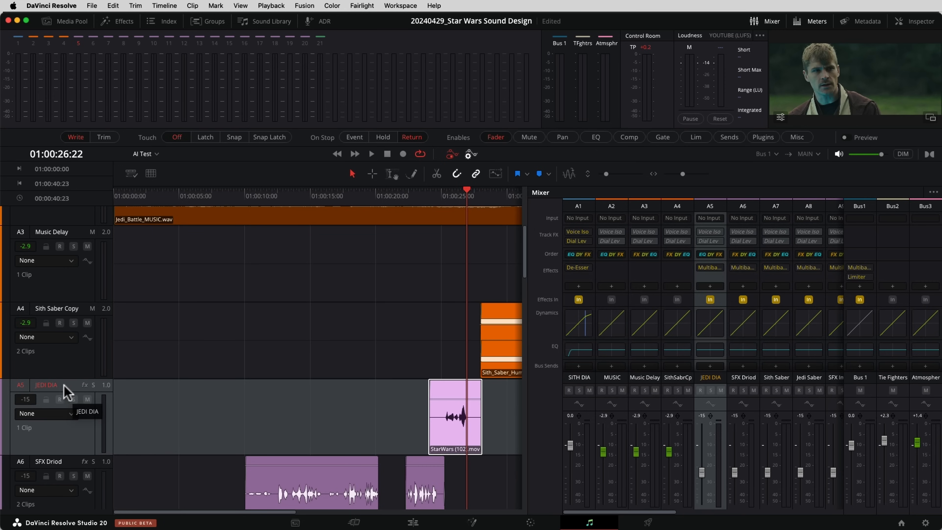
right_click(71, 390)
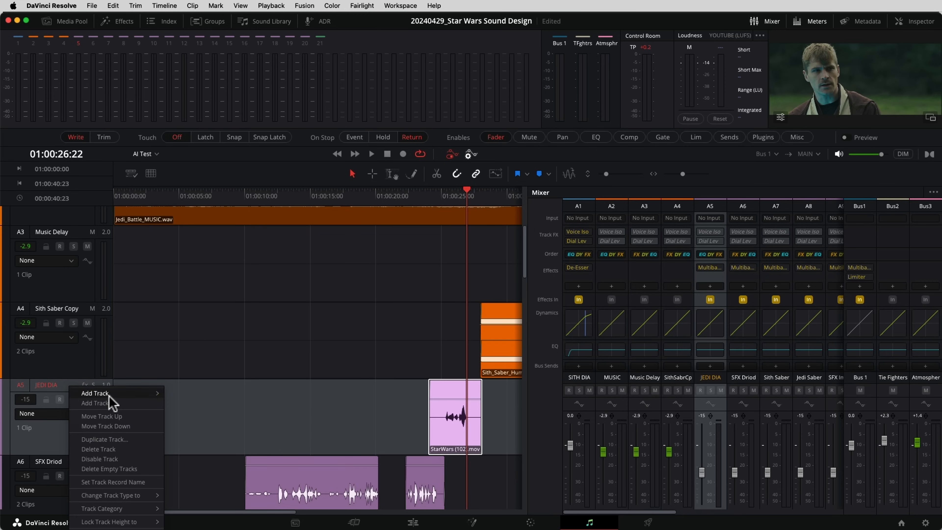
mouse_move(142, 514)
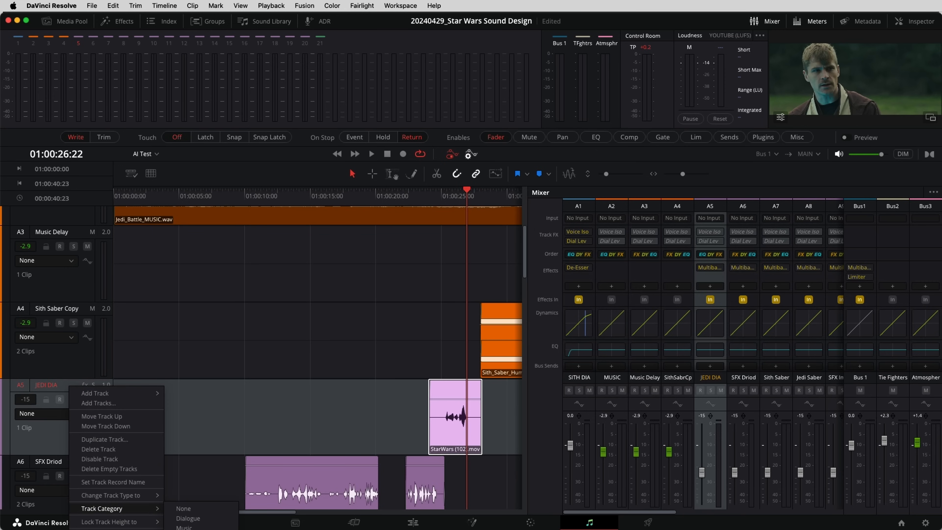
left_click(203, 518)
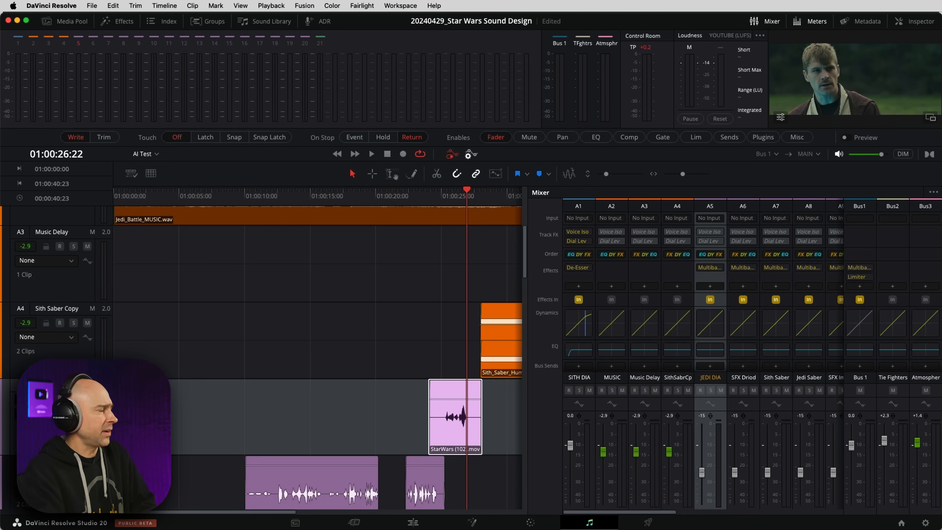
key("super+s")
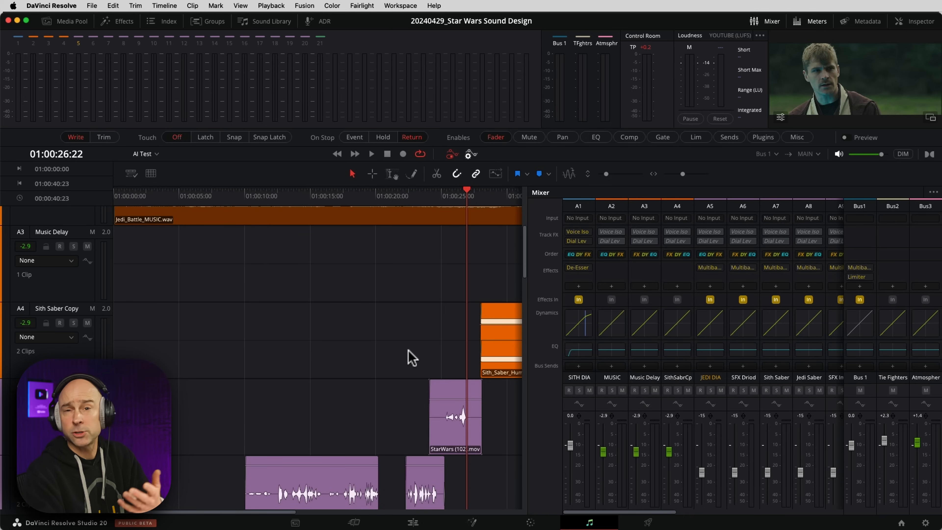
Examine the fader level automation on the MUSIC track against the SITH DIA dialogue clips
scroll(410, 356, "up", 5)
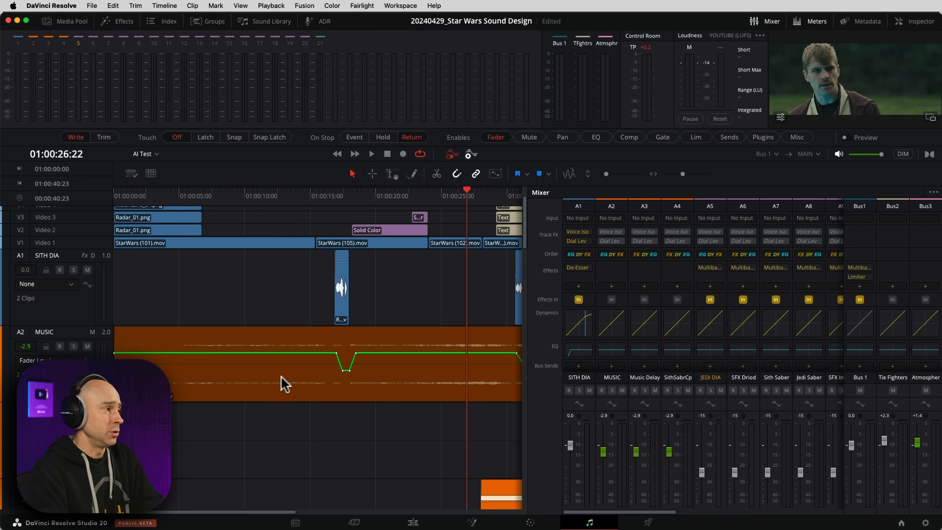
left_click(247, 378)
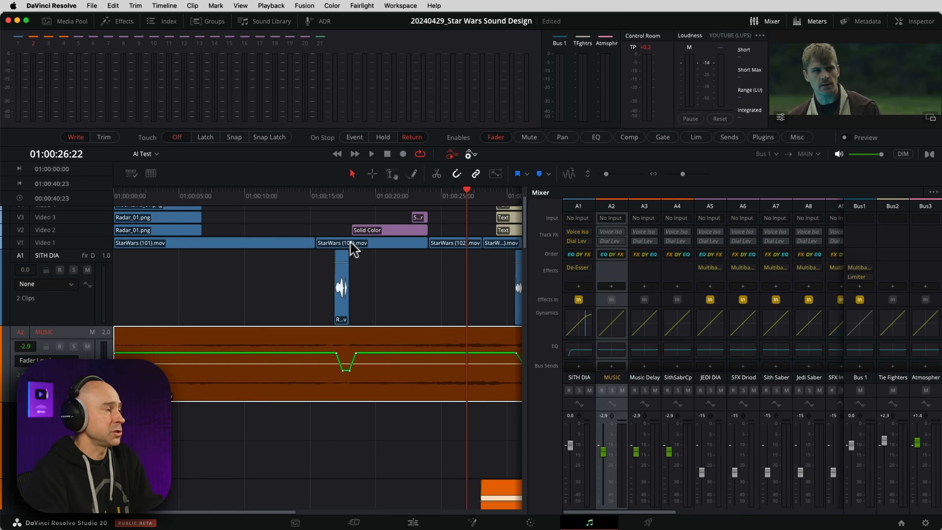
scroll(467, 385, "right", 5)
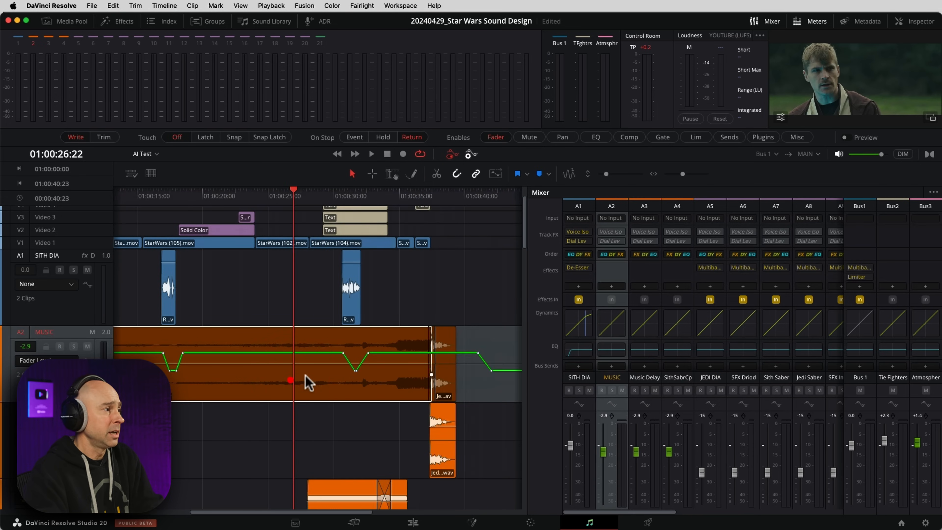
scroll(316, 386, "left", 5)
scroll(316, 386, "up", 3)
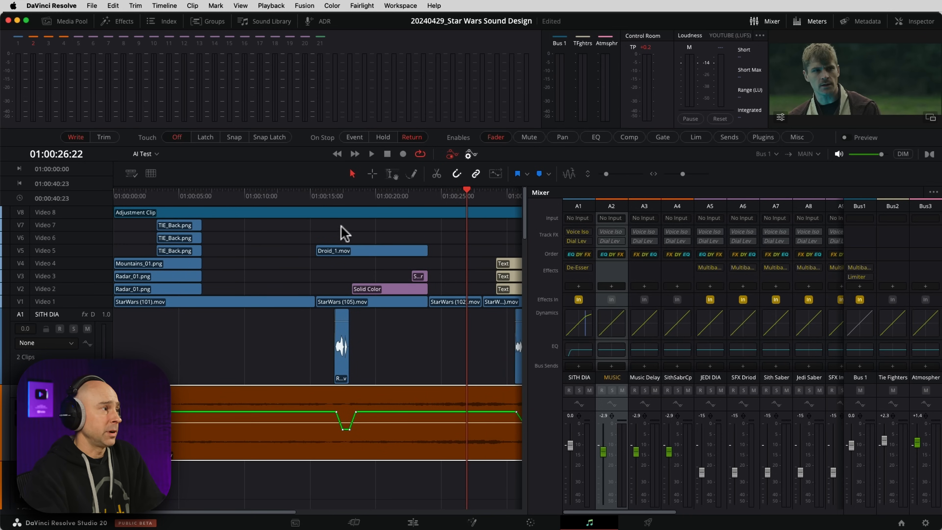
Play the AI Test timeline from about 01:00:15:10 and watch the MUSIC fader automation around the SITH DIA dialogue
left_click(317, 195)
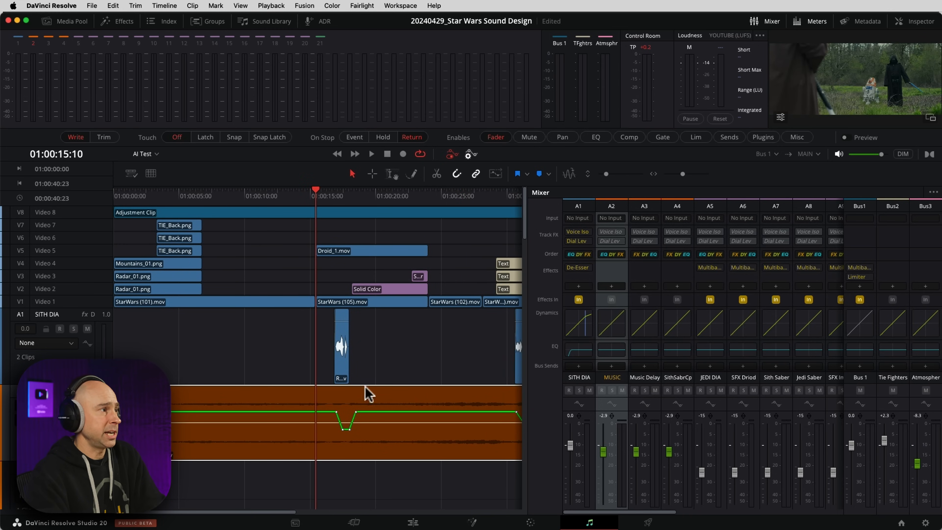
left_click(452, 154)
left_click(452, 156)
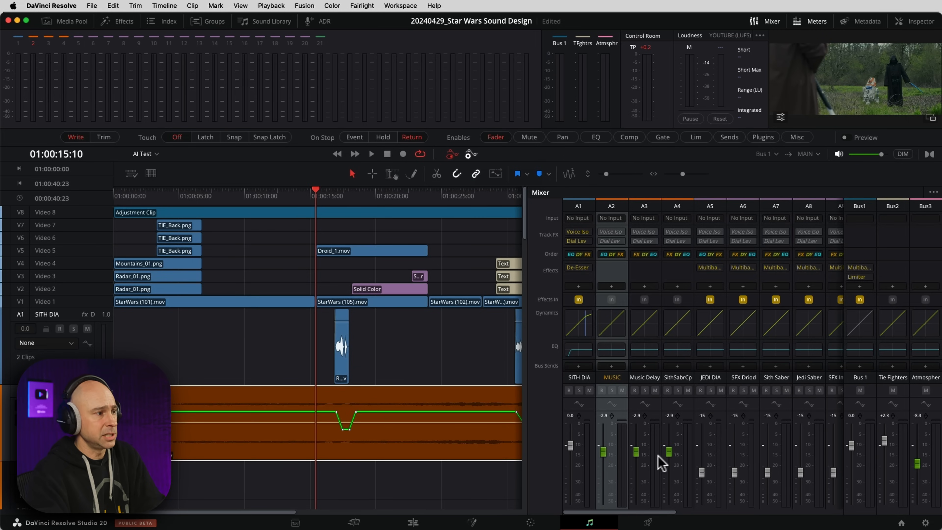
key("space")
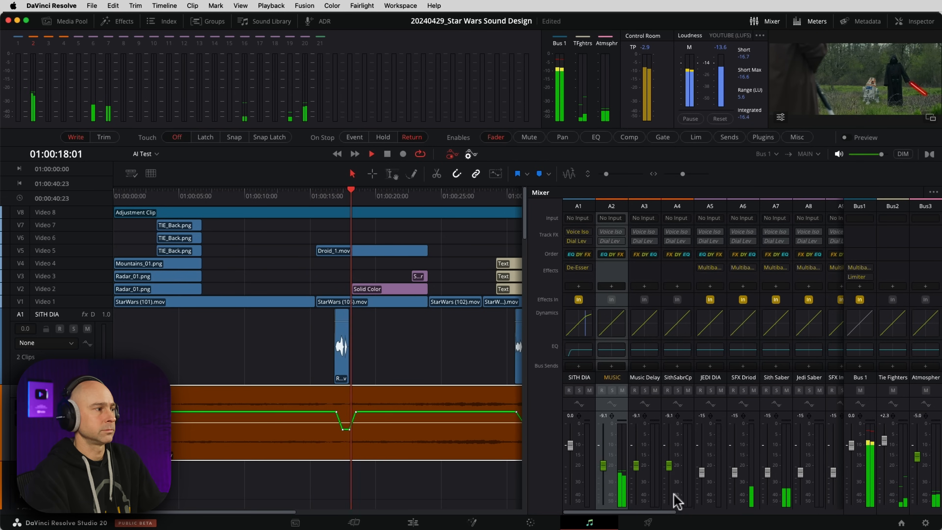
key("space")
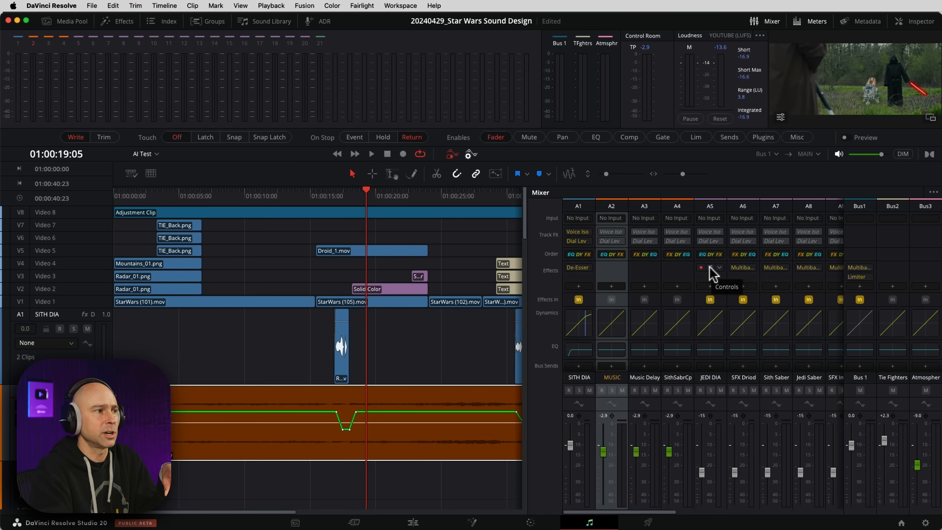
Open the JEDI DIA track's Maximise effect in slot 1 and add a Fairlight FX Multiband Compressor in slot 2
left_click(710, 268)
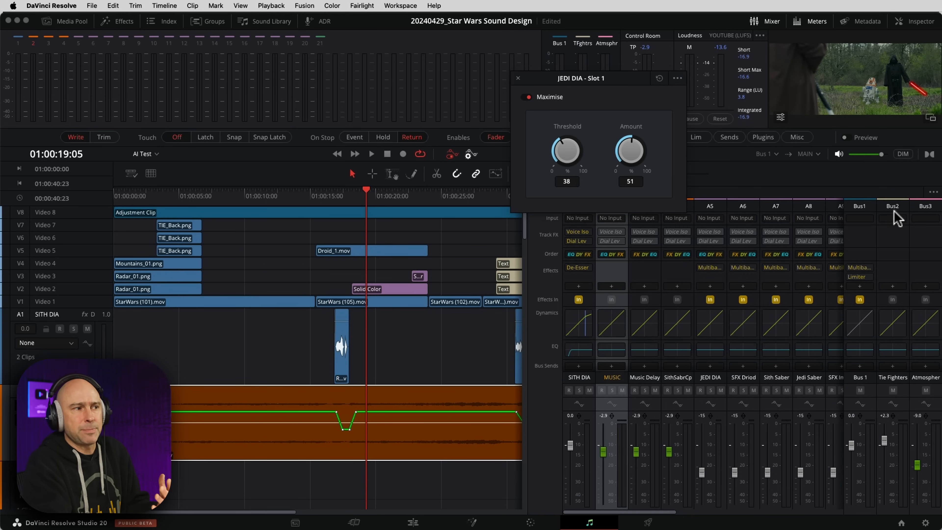
left_click(718, 285)
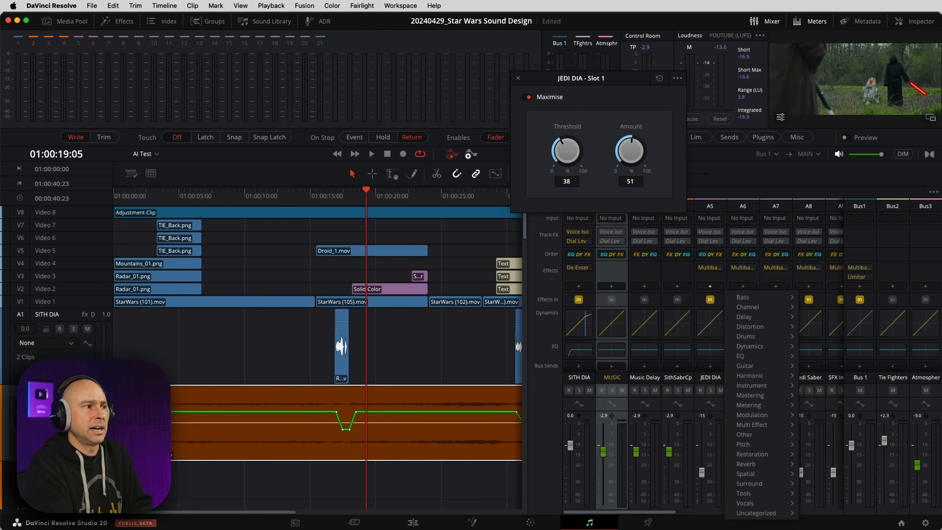
mouse_move(773, 347)
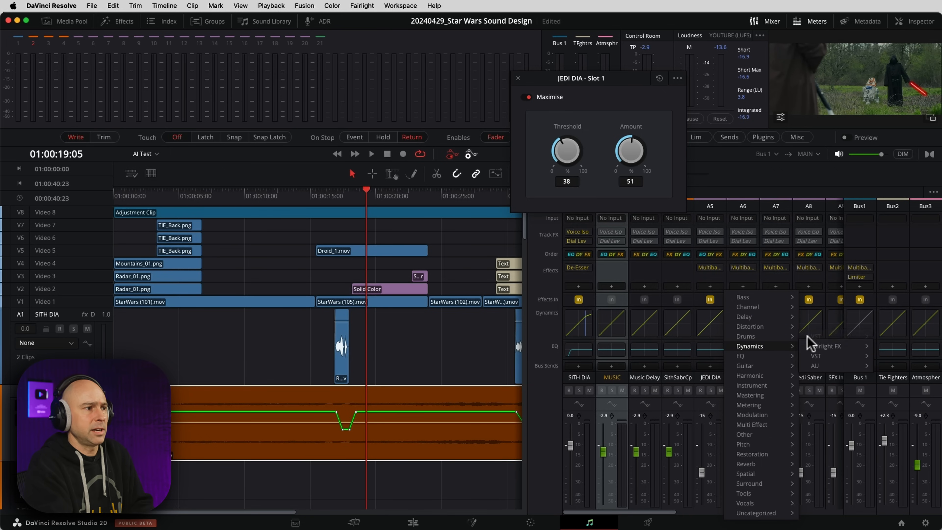
mouse_move(839, 347)
left_click(928, 355)
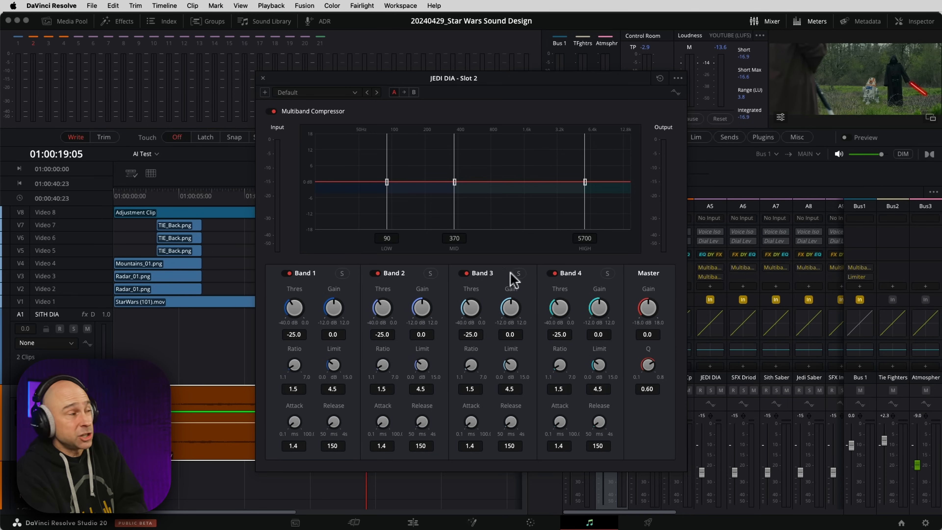
left_click(263, 78)
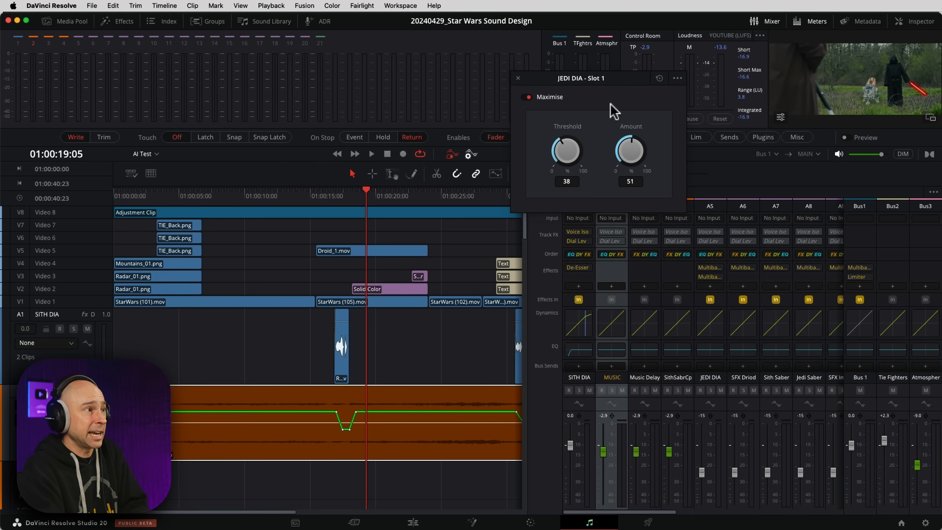
Set the Maximise effect on the JEDI DIA track to a Threshold of 45 and an Amount of 42, and close it
left_click(637, 80)
left_click_drag(636, 80, 652, 140)
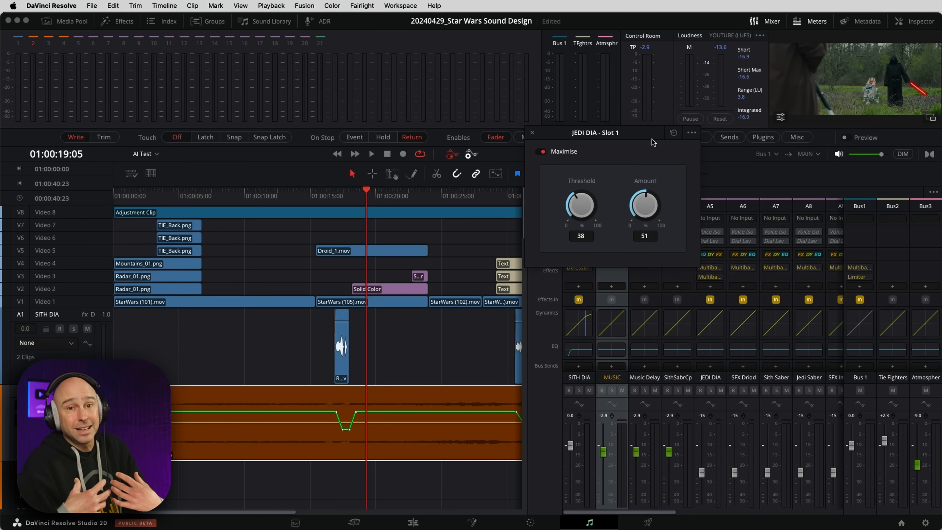
left_click_drag(578, 207, 609, 201)
left_click_drag(649, 210, 659, 208)
key("super+z")
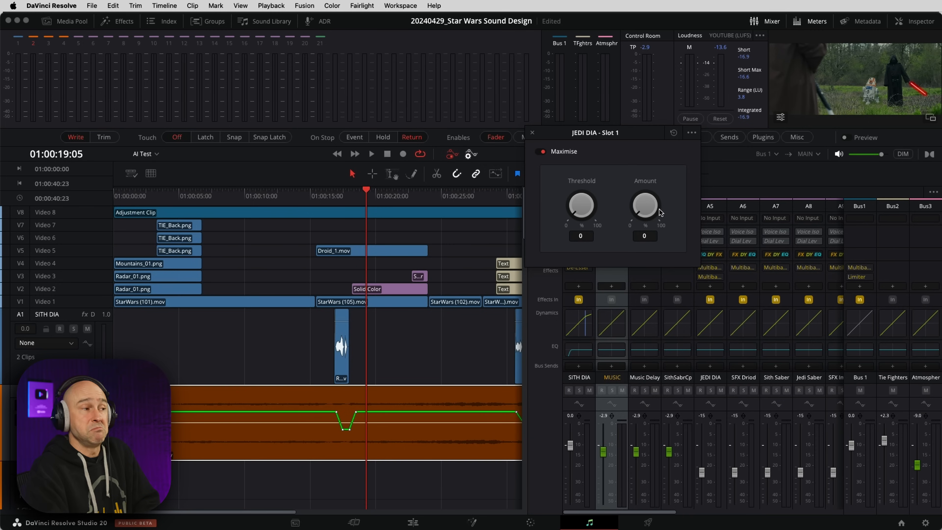
left_click_drag(590, 213, 737, 211)
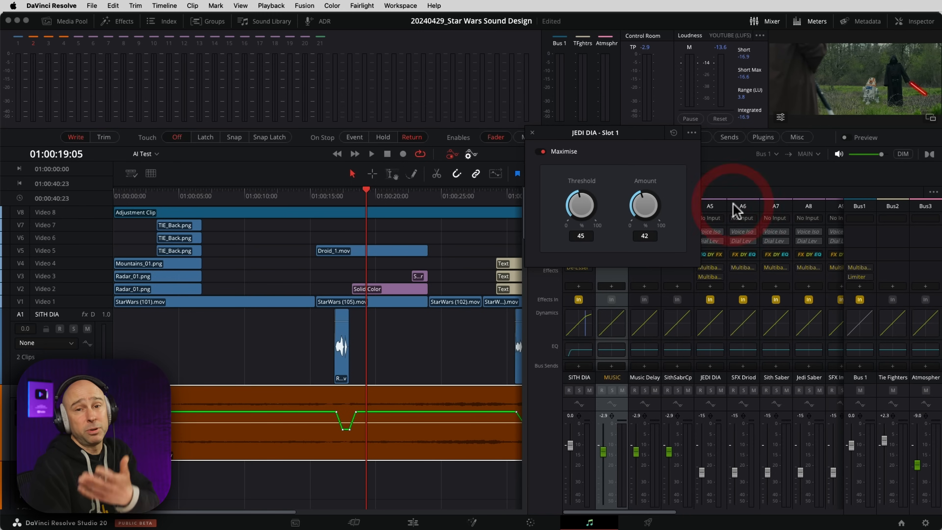
left_click(532, 132)
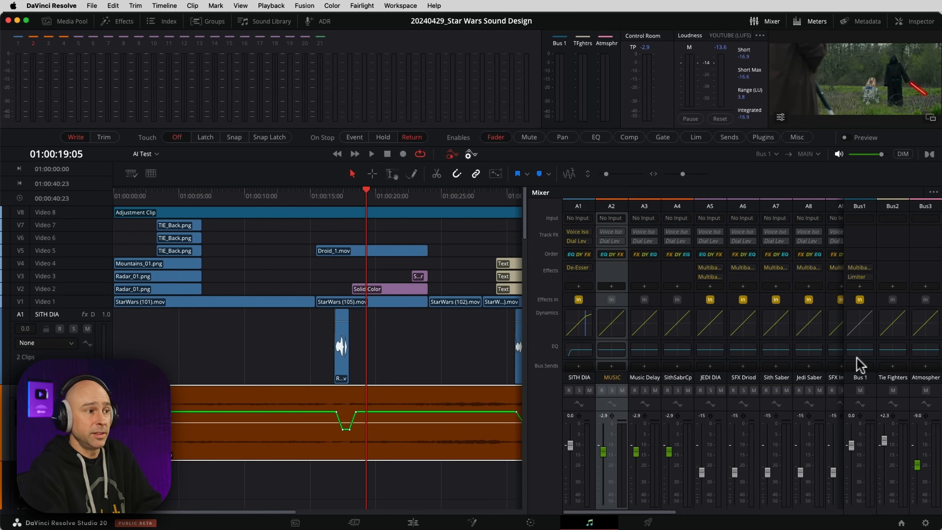
Open the Limit effect on Bus 1 and examine its Set as Default, Add to Plugin Chain and Preset Manager options
left_click(859, 276)
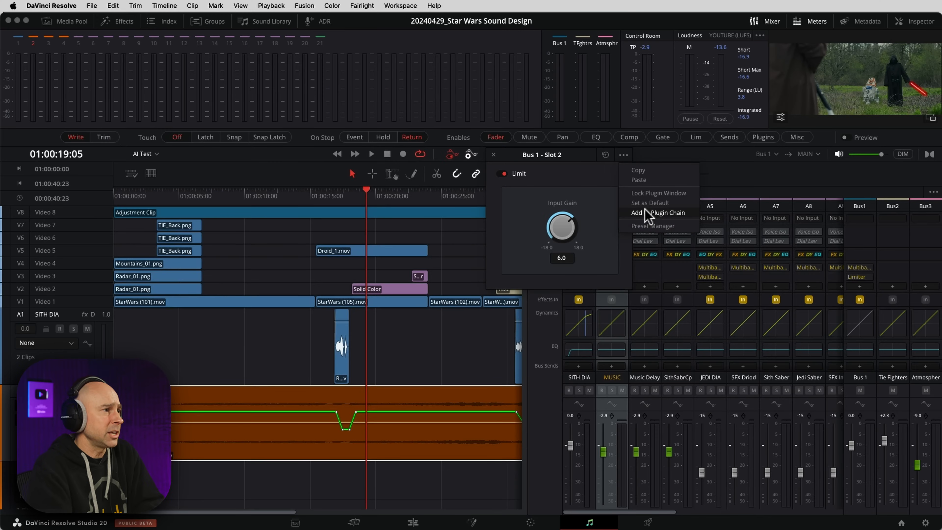
left_click(645, 213)
left_click(624, 154)
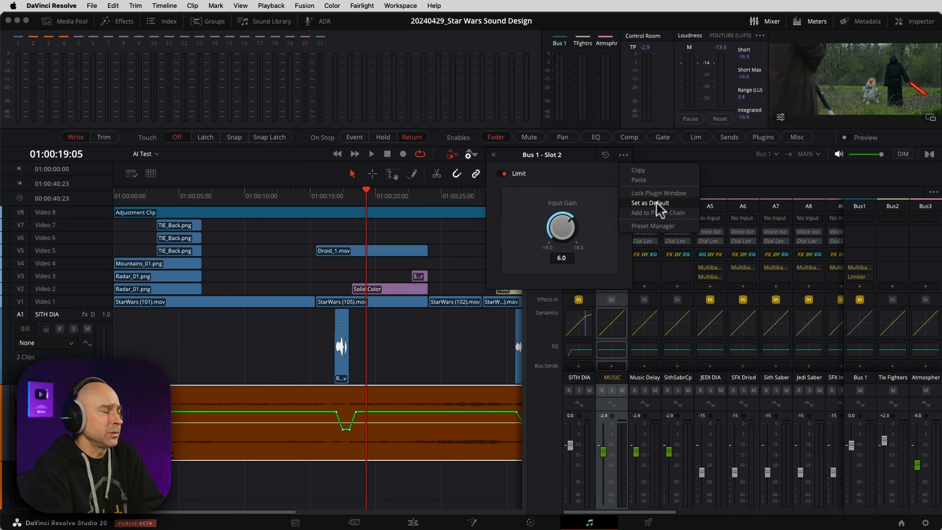
left_click(575, 194)
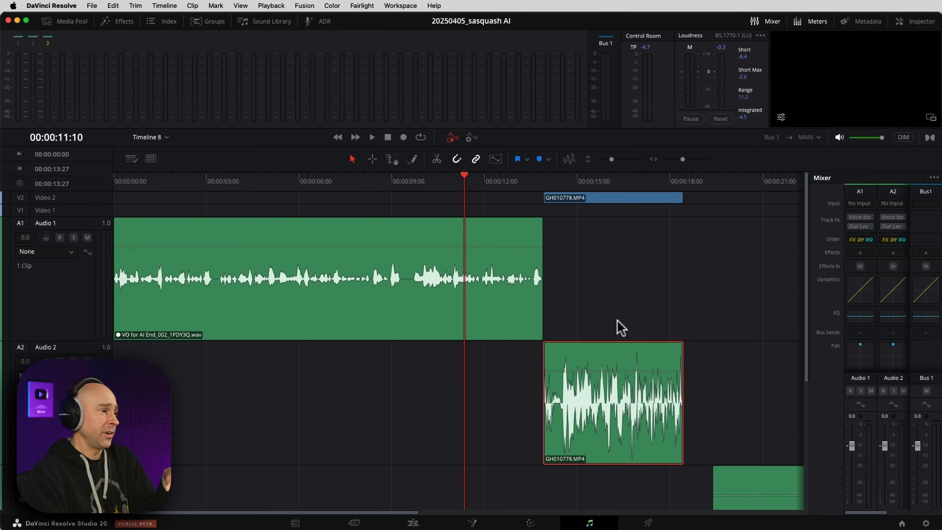
Capture the level profile of the GH010778.MP4 audio clip on the Audio 2 track with Level Matcher
left_click(568, 357)
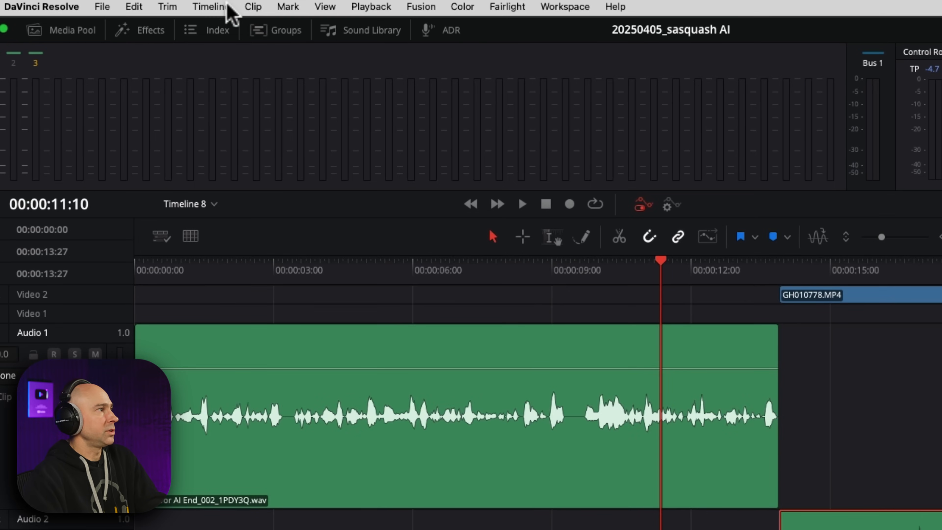
left_click(253, 7)
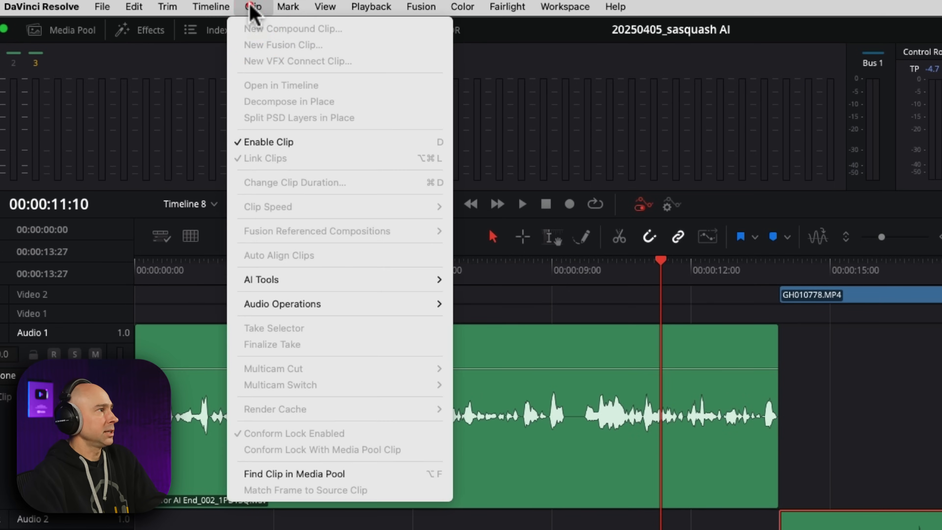
mouse_move(310, 304)
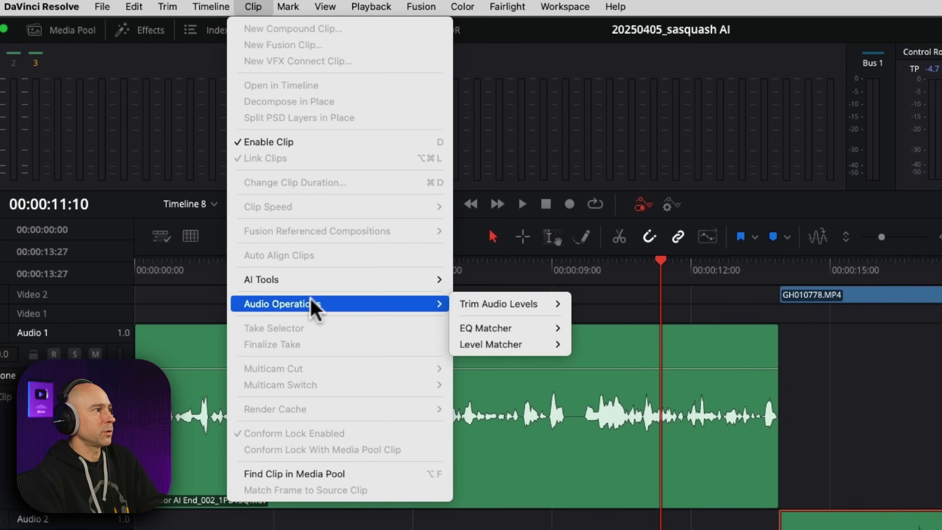
mouse_move(499, 343)
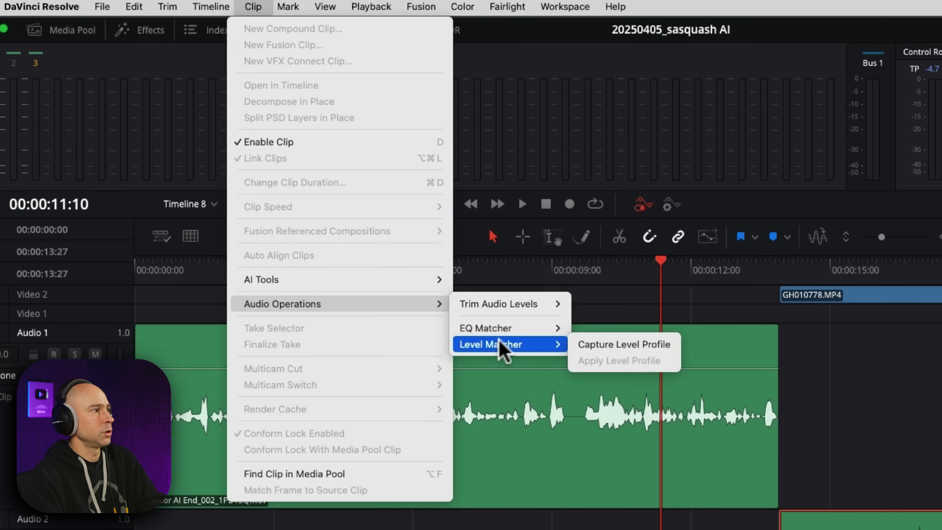
left_click(625, 344)
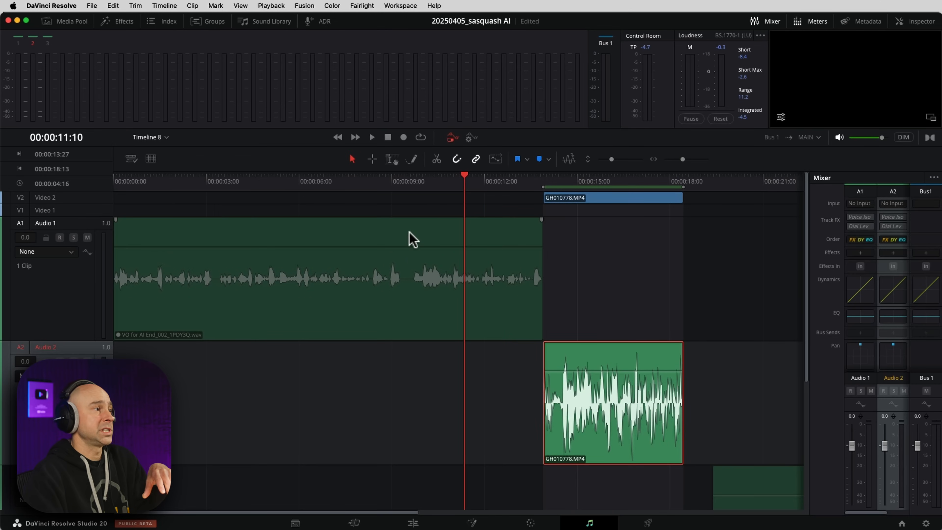
Apply the captured level profile to the VO for AI End_002 voice-over clip on the Audio 1 track
left_click(408, 233)
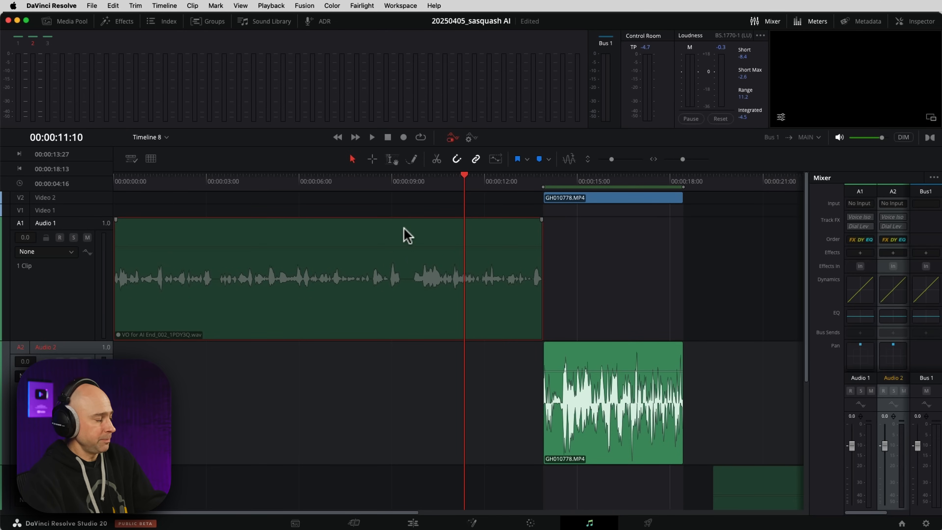
left_click(192, 5)
mouse_move(218, 206)
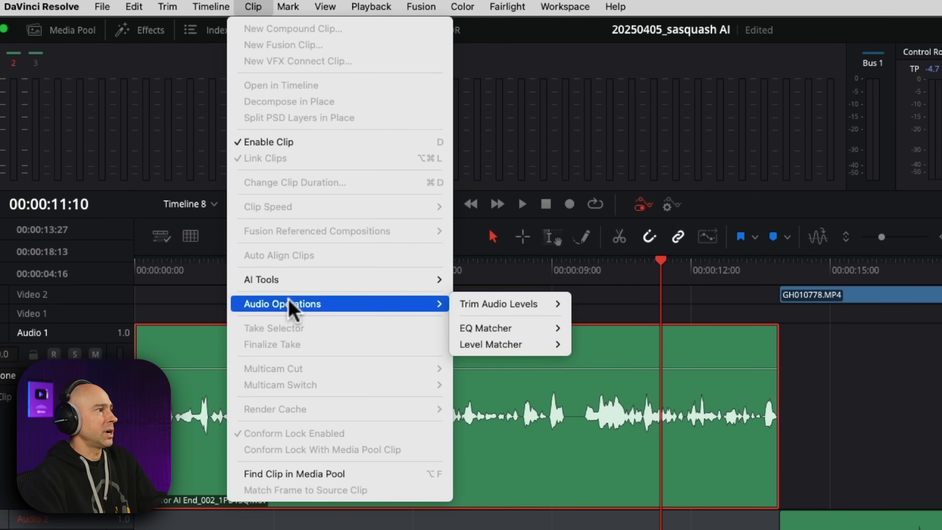
mouse_move(553, 346)
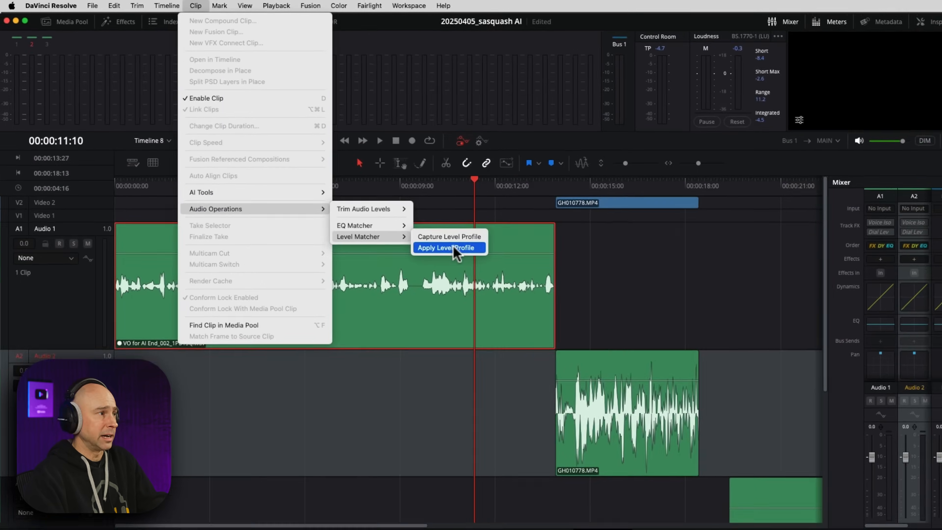
left_click(627, 361)
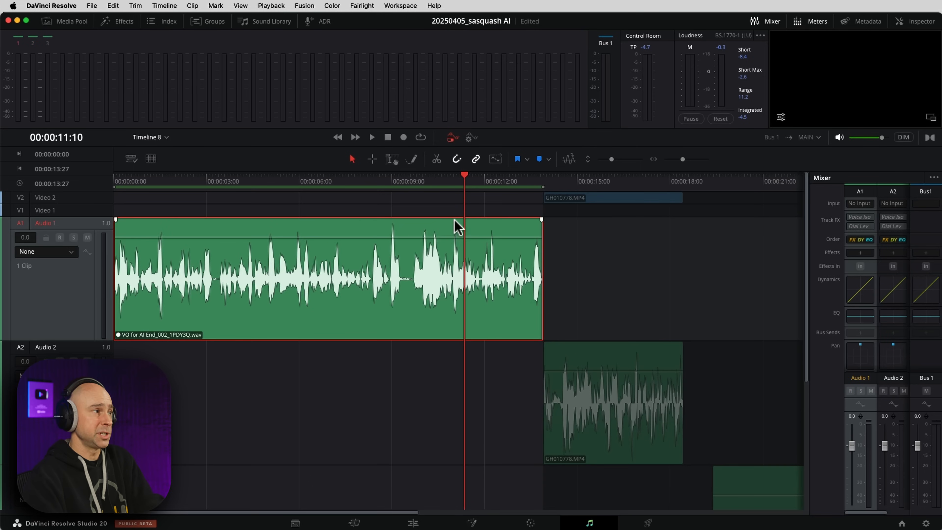
Play from about 00:00:09:20 through the voice-over into the GH010778.MP4 clip to compare their levels
left_click(412, 181)
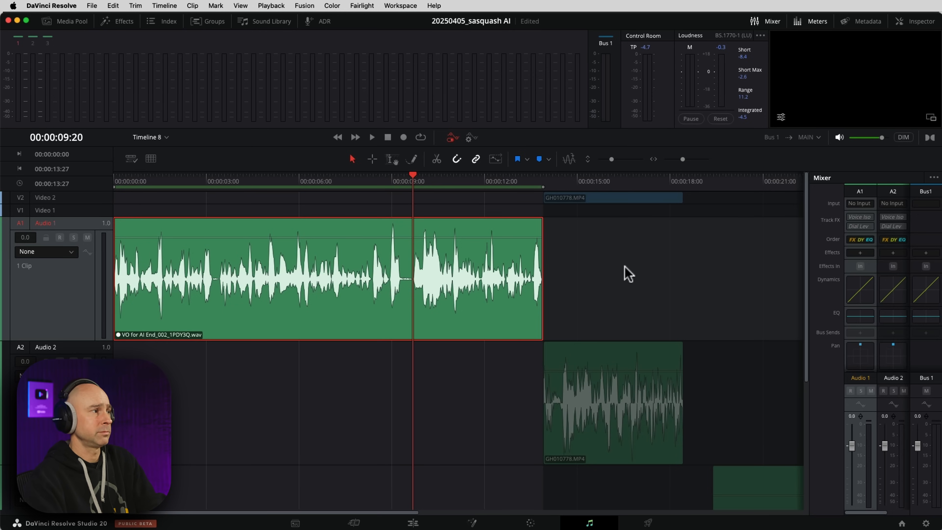
key("space")
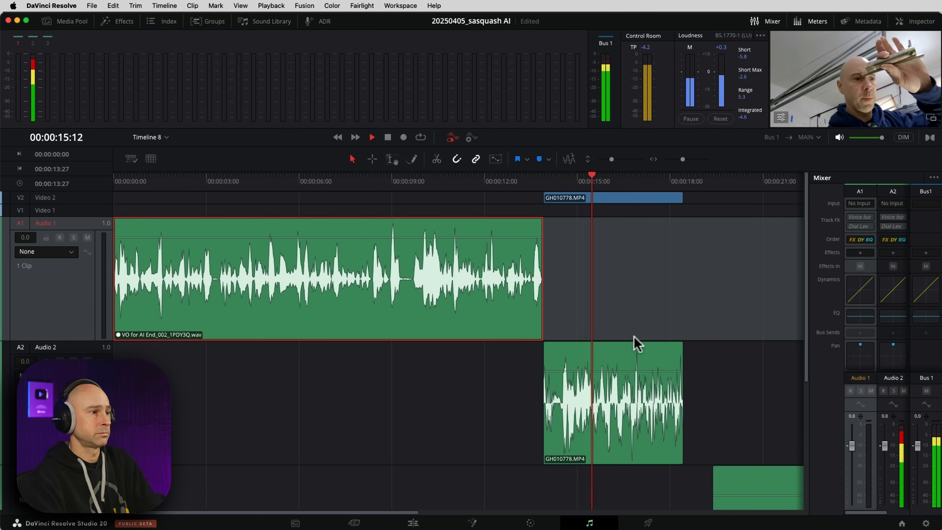
key("space")
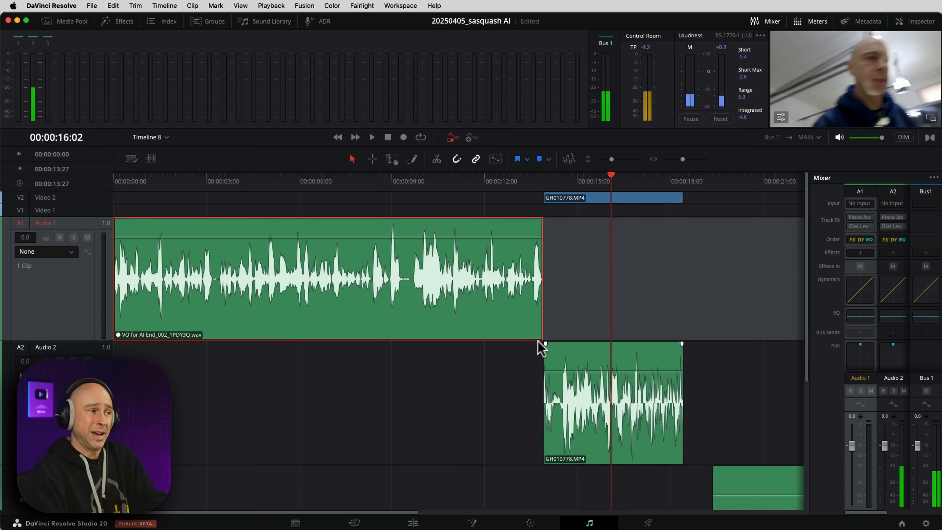
Lower the volume of the voice-over clip on Audio 1 and play across the transition to GH010778.MP4 for comparison
left_click_drag(469, 238, 469, 247)
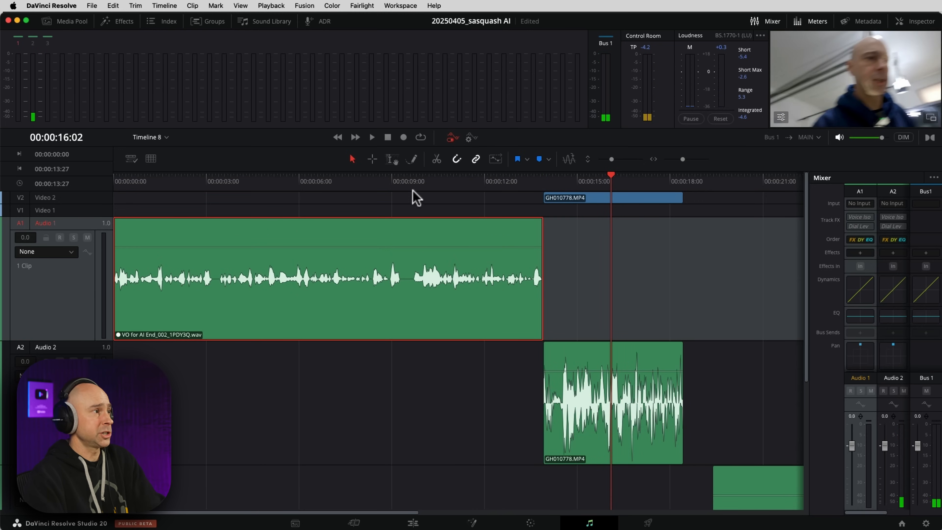
left_click(416, 183)
key("space")
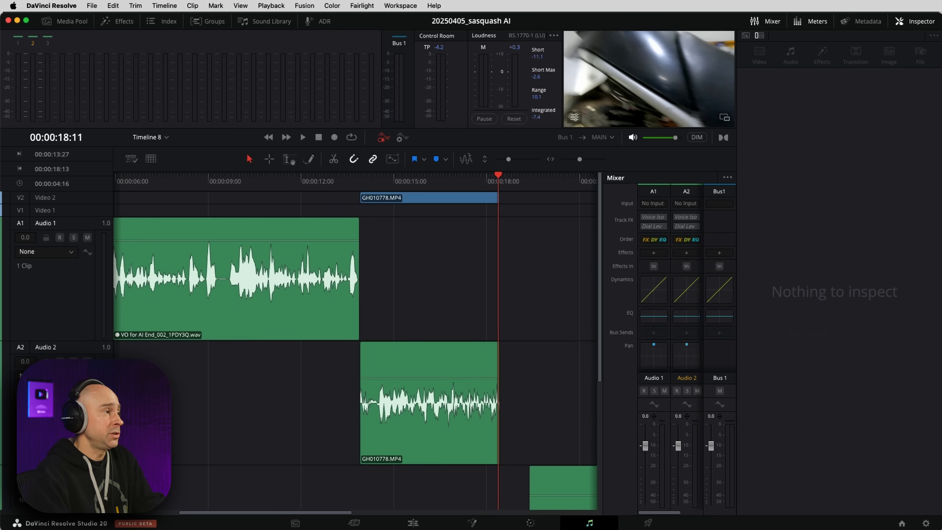
Capture the EQ profile of the VO for AI End_002 voice-over clip on Audio 1 with EQ Matcher
left_click(292, 314)
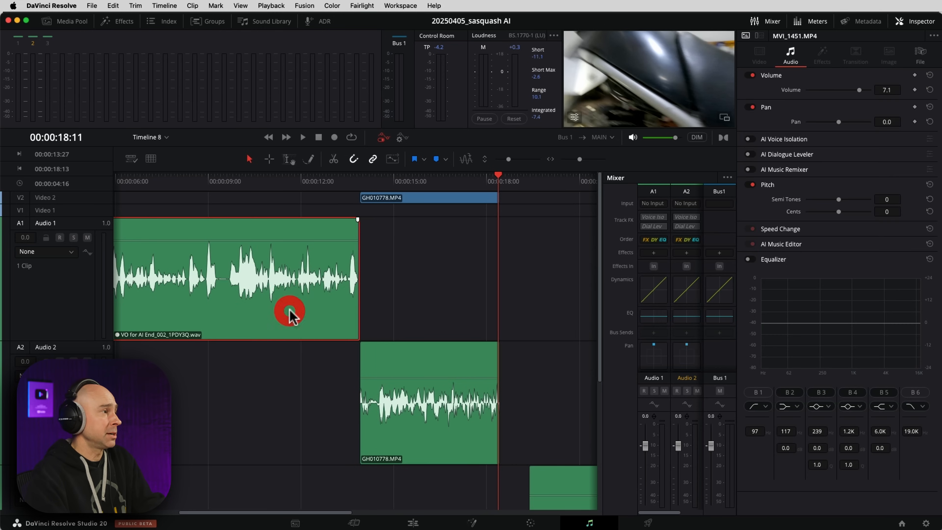
left_click(358, 182)
key("o")
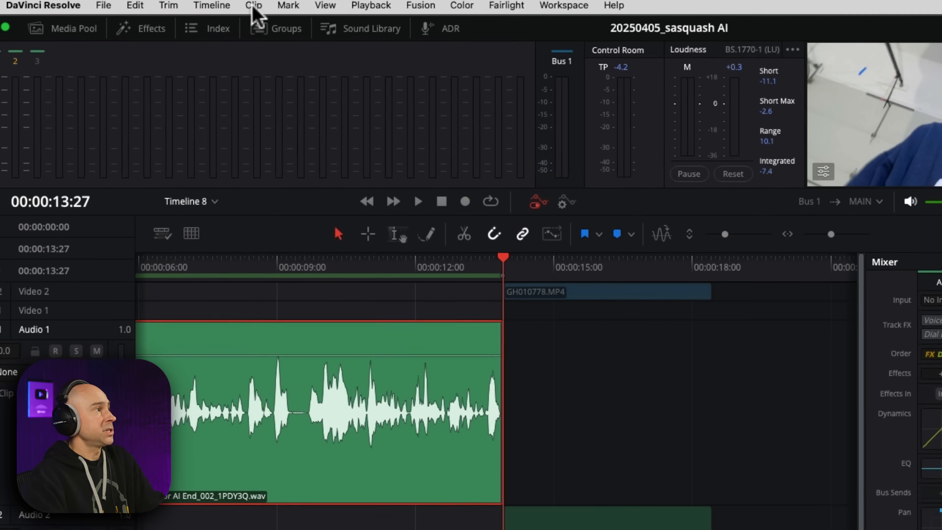
left_click(193, 5)
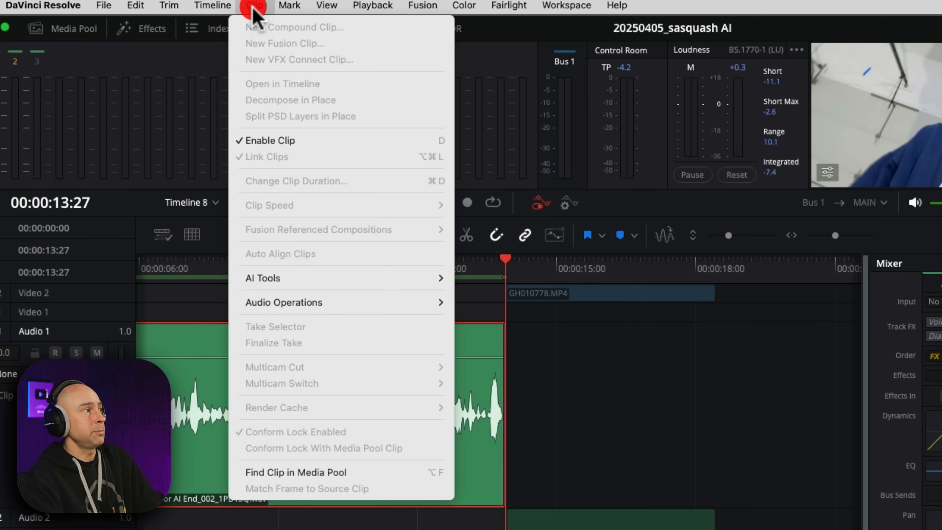
mouse_move(294, 308)
mouse_move(531, 328)
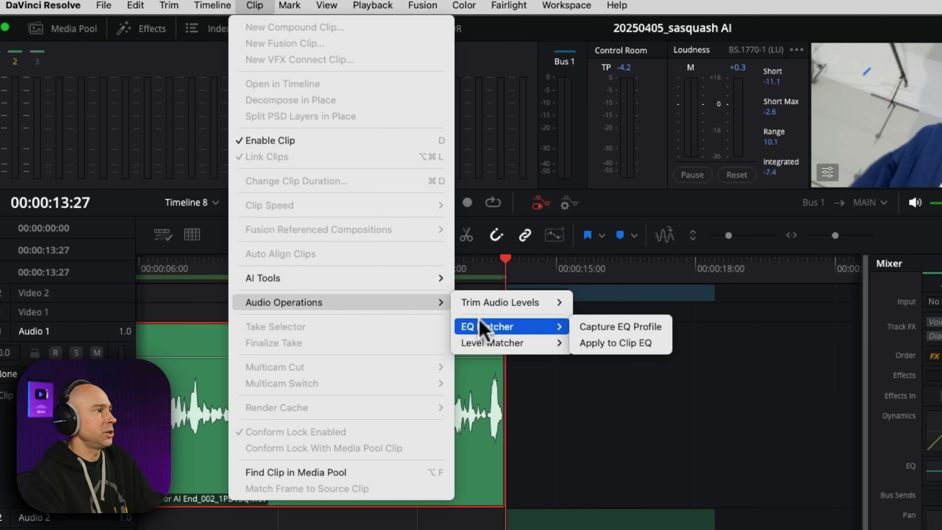
left_click(616, 326)
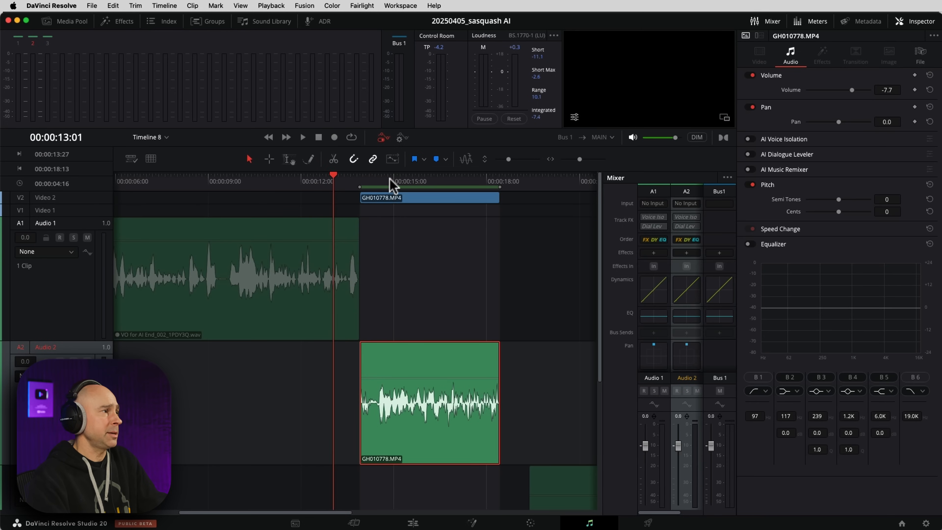
Apply the captured EQ profile to the GH010778.MP4 clip on the Audio 2 track with EQ Matcher
left_click(391, 179)
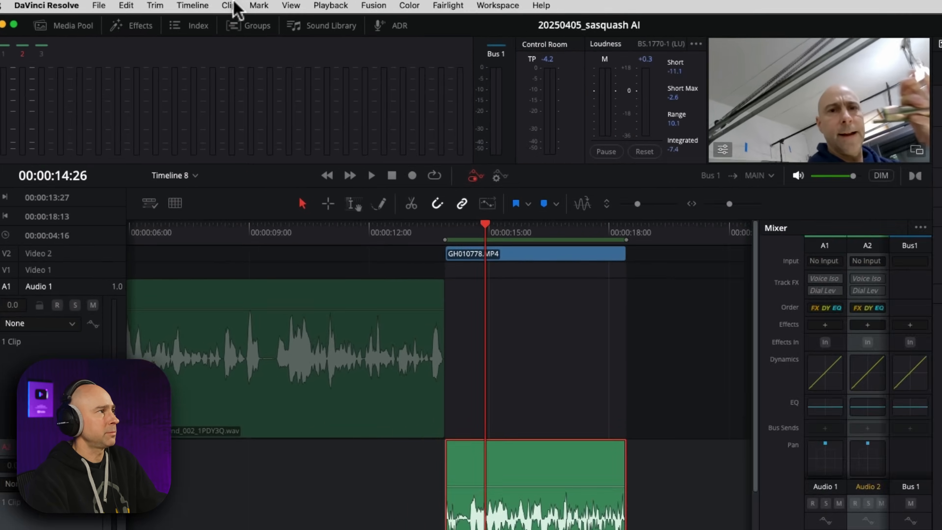
left_click(192, 5)
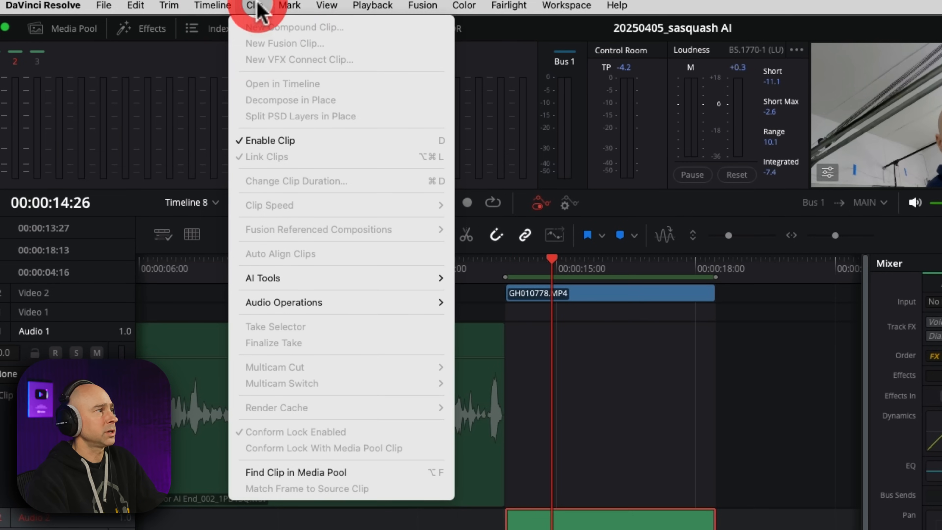
mouse_move(231, 205)
mouse_move(513, 326)
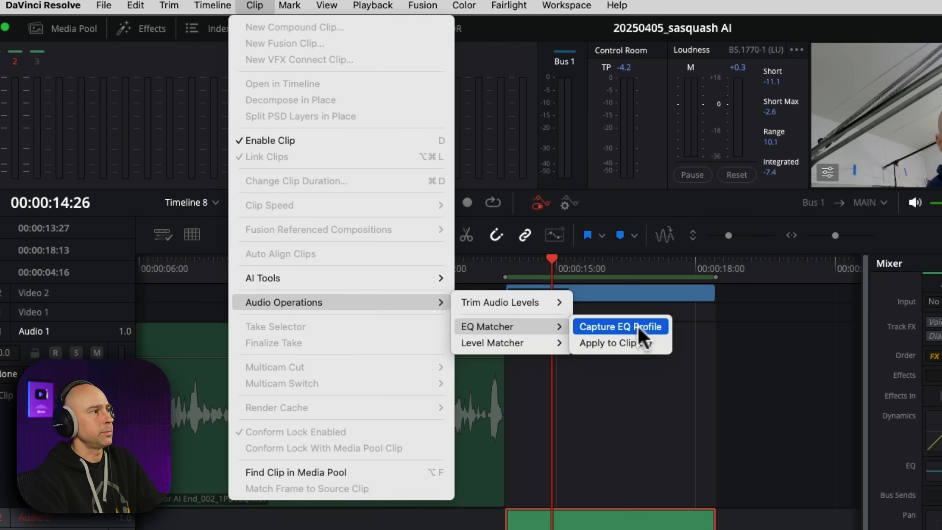
left_click(608, 346)
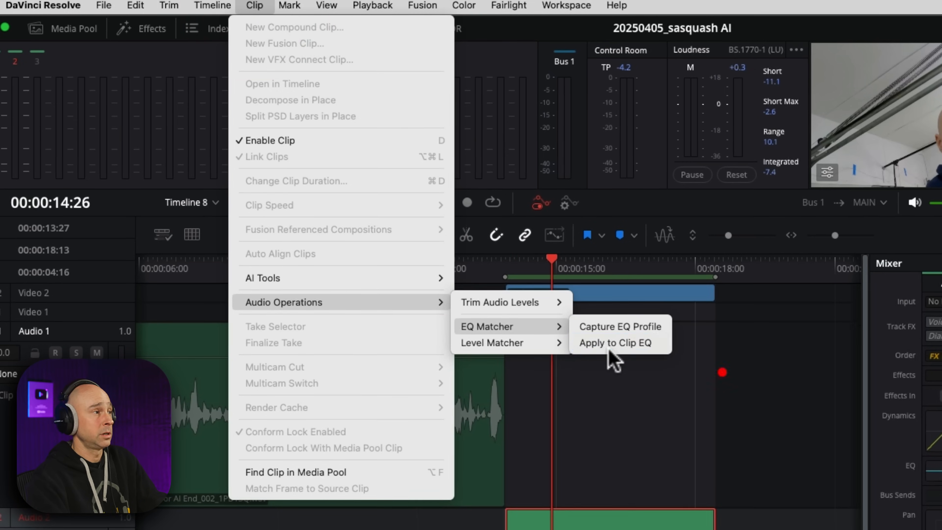
left_click(609, 346)
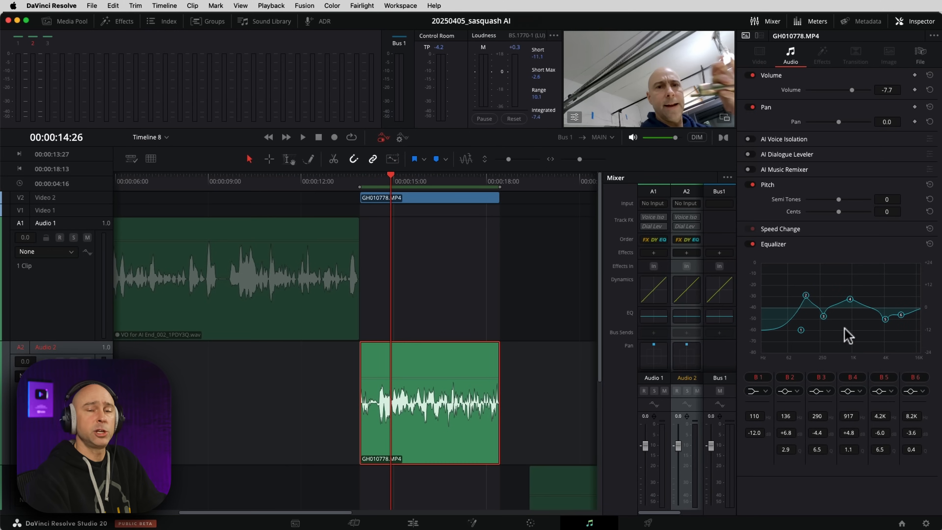
Play from about 00:00:12:13 through the voice-over into the GH010778.MP4 clip to compare their EQ
left_click(314, 182)
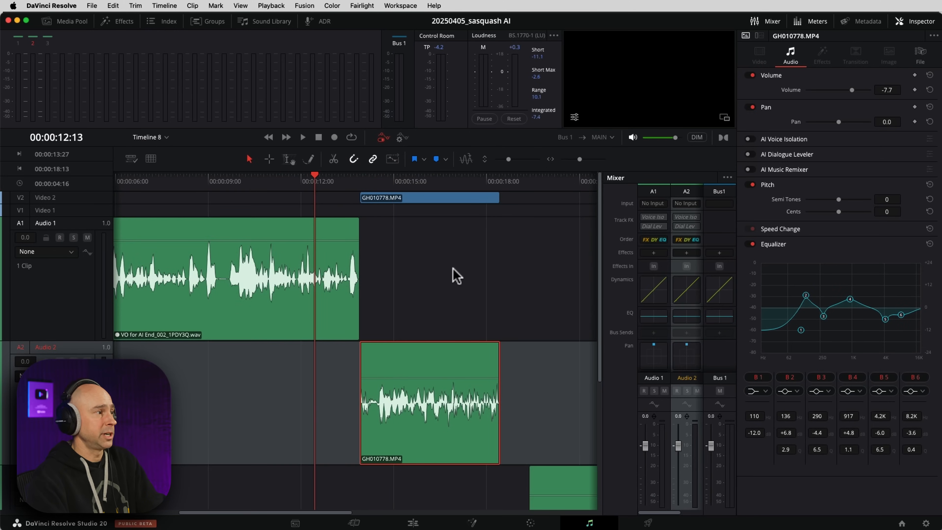
key("space")
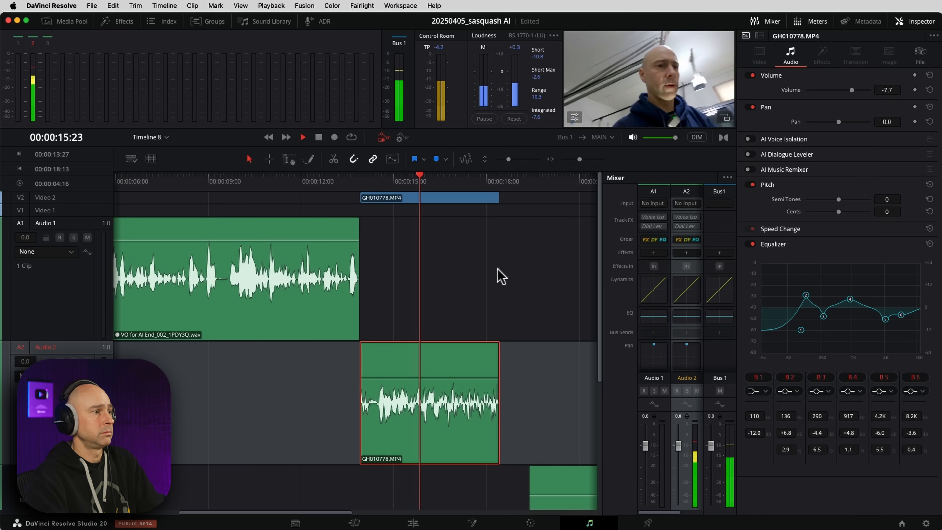
key("space")
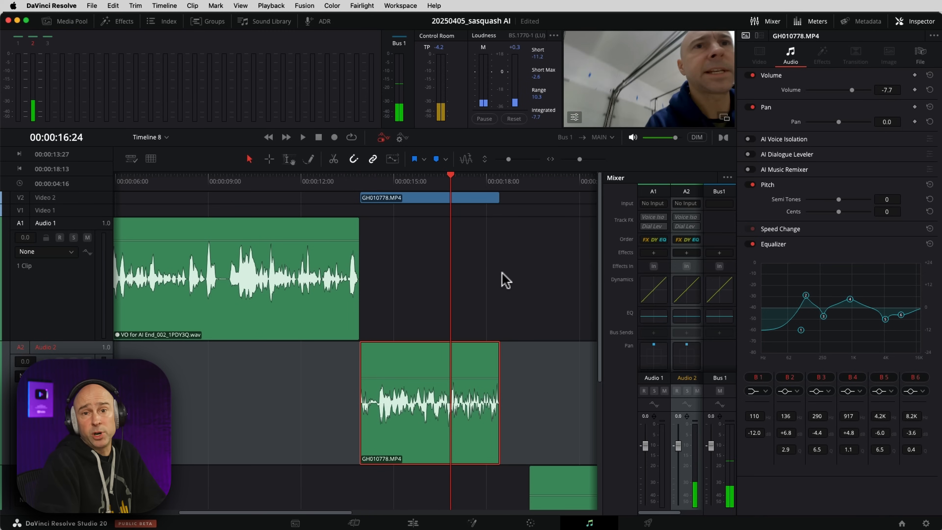
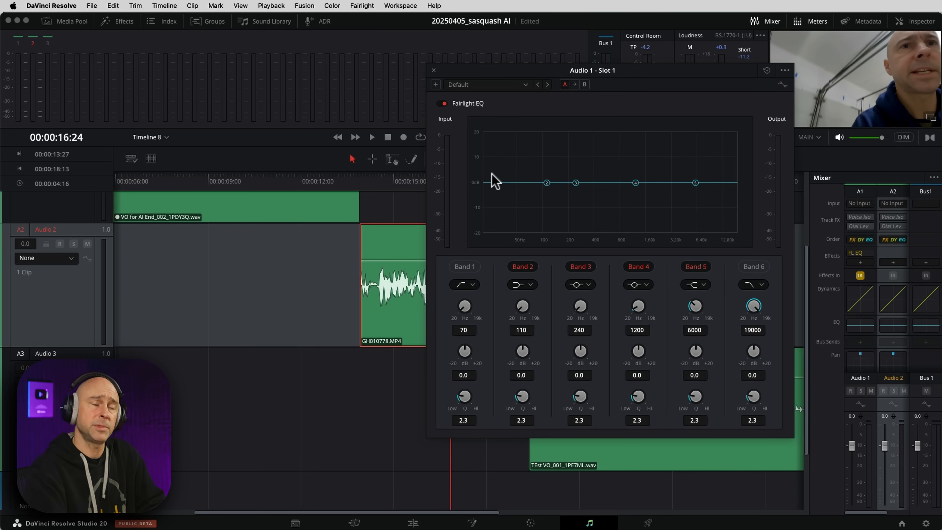
Close the Fairlight EQ window and add the Chain FX multi effect to the Audio 1 track
left_click(523, 106)
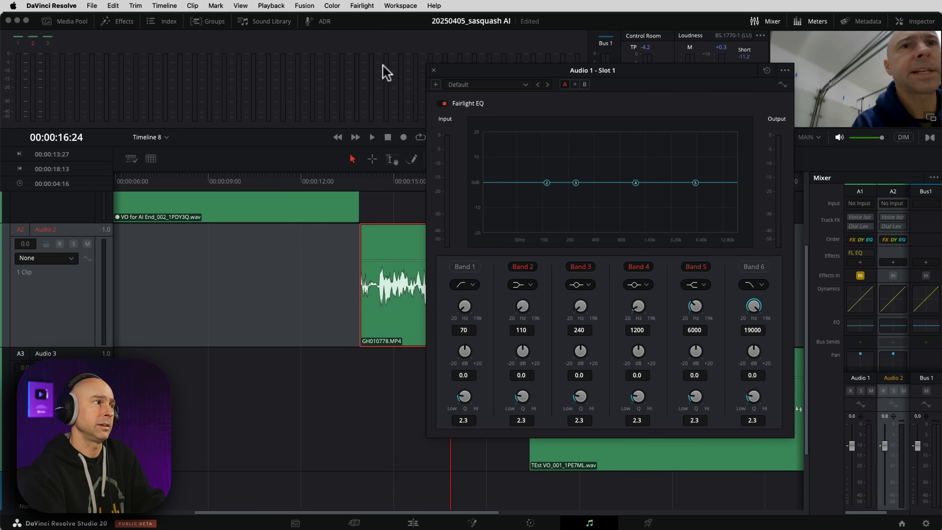
left_click(434, 71)
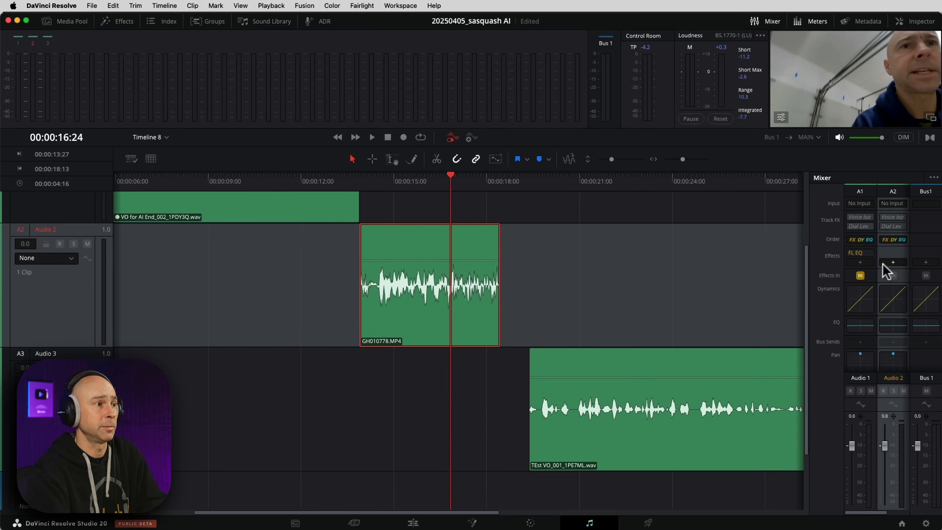
left_click(859, 262)
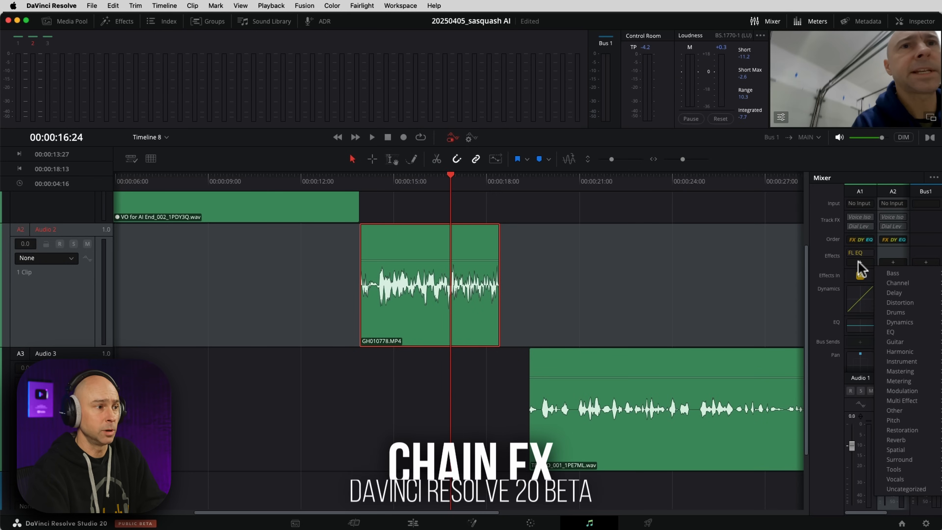
mouse_move(744, 402)
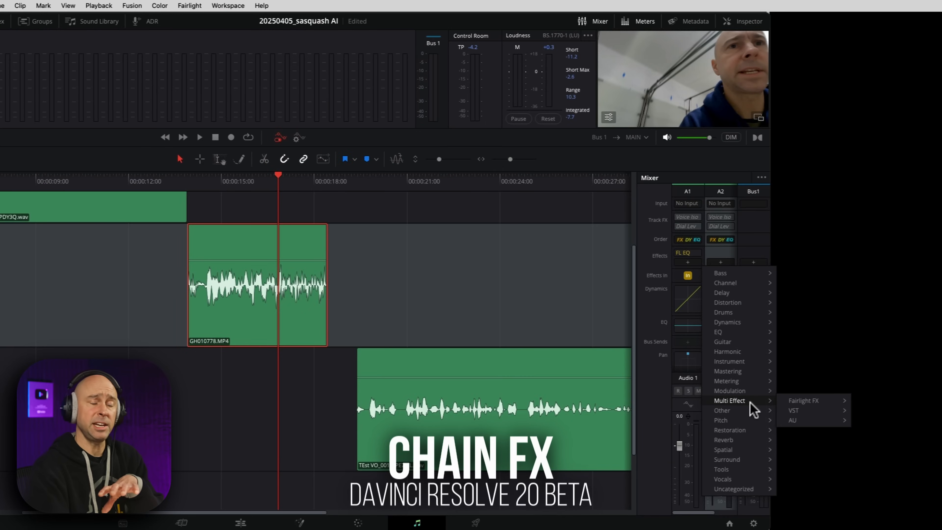
mouse_move(792, 401)
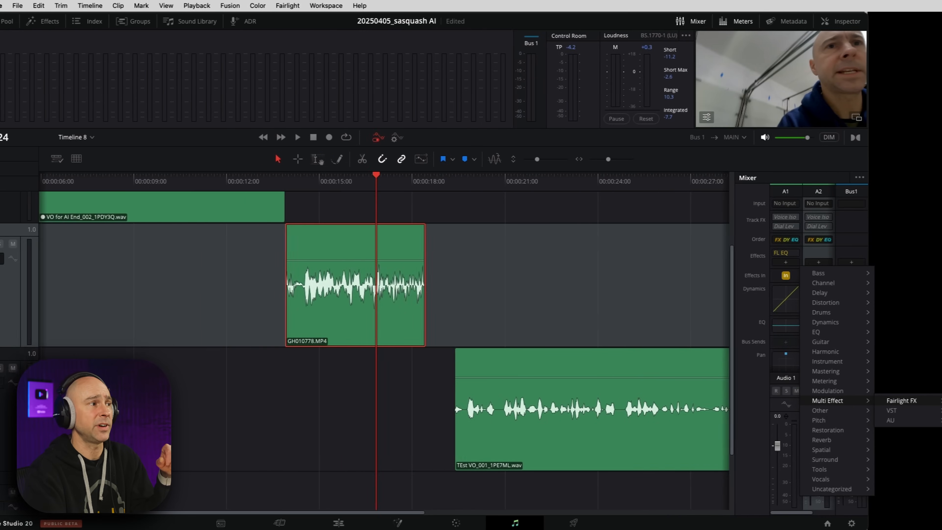
left_click(901, 402)
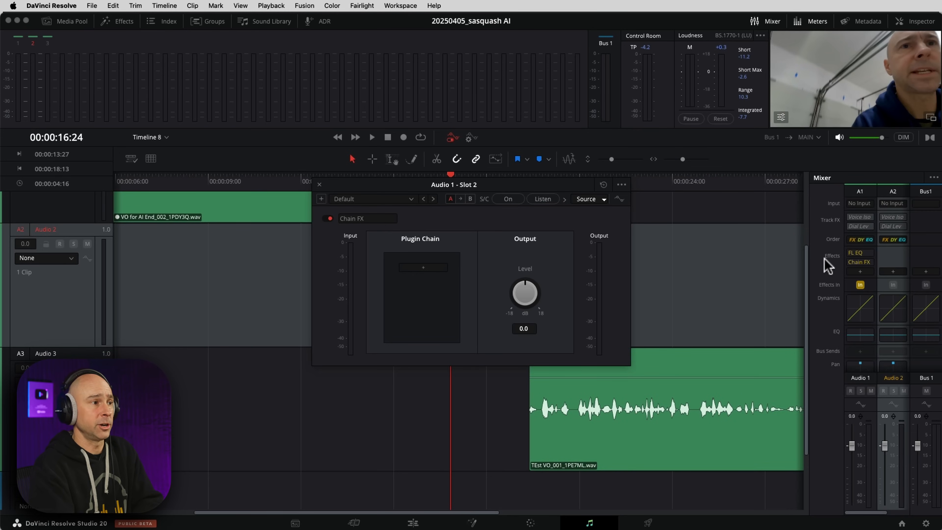
left_click(827, 265)
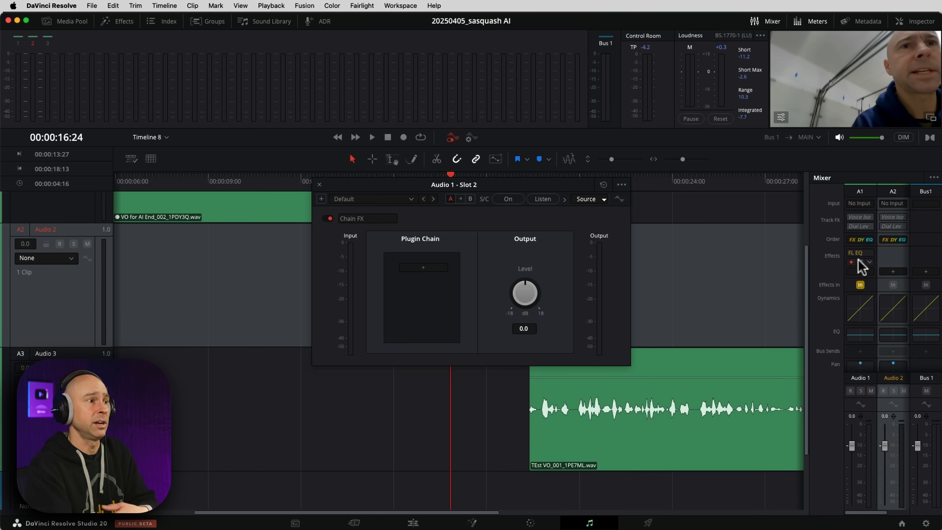
left_click(895, 260)
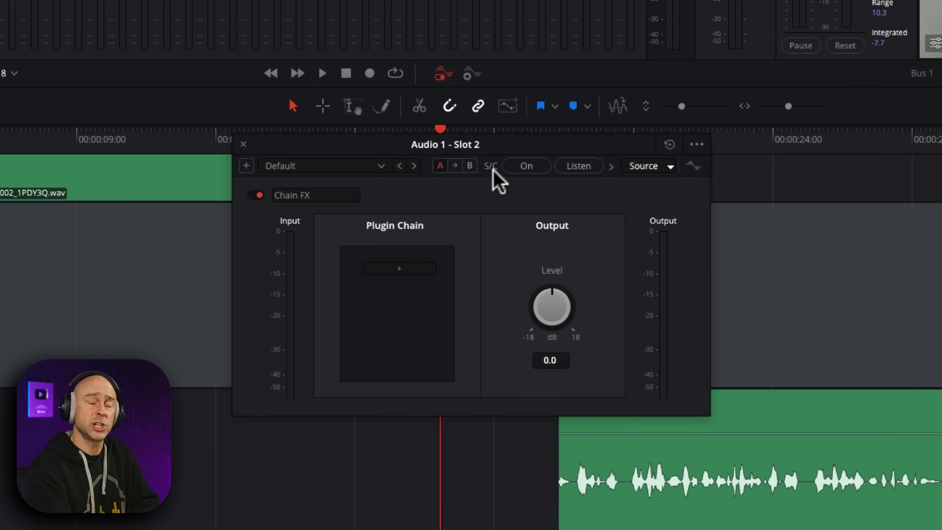
Add a Fairlight EQ to the Chain FX plugin chain and move its window clear of the Chain FX window
left_click(399, 269)
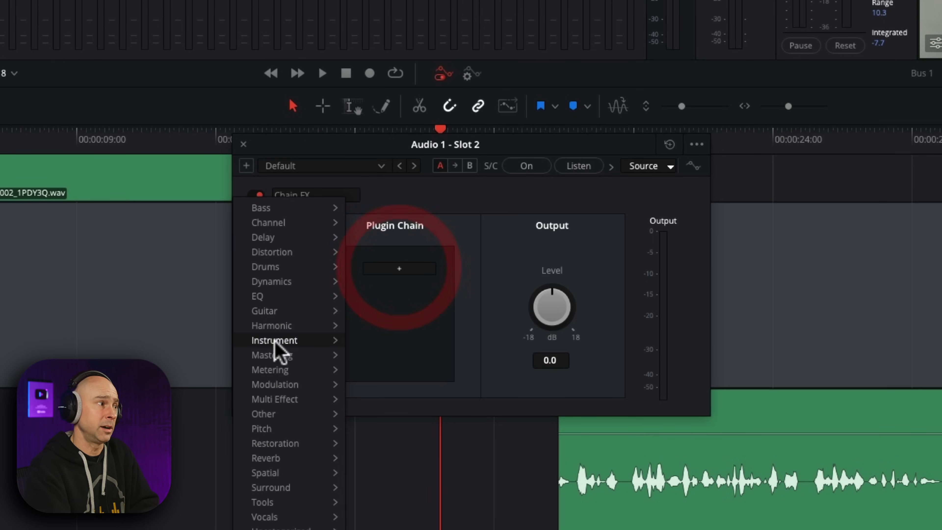
mouse_move(270, 296)
mouse_move(417, 305)
left_click(498, 296)
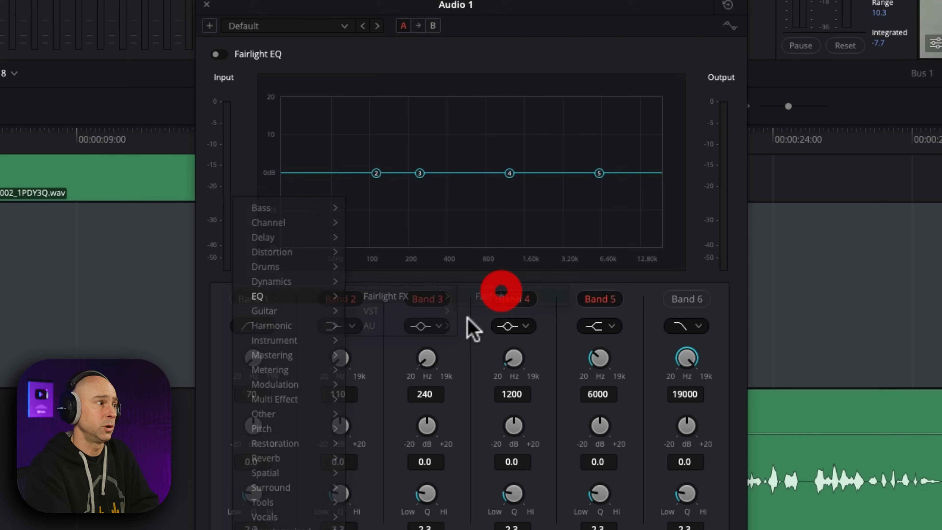
left_click_drag(455, 8, 850, 5)
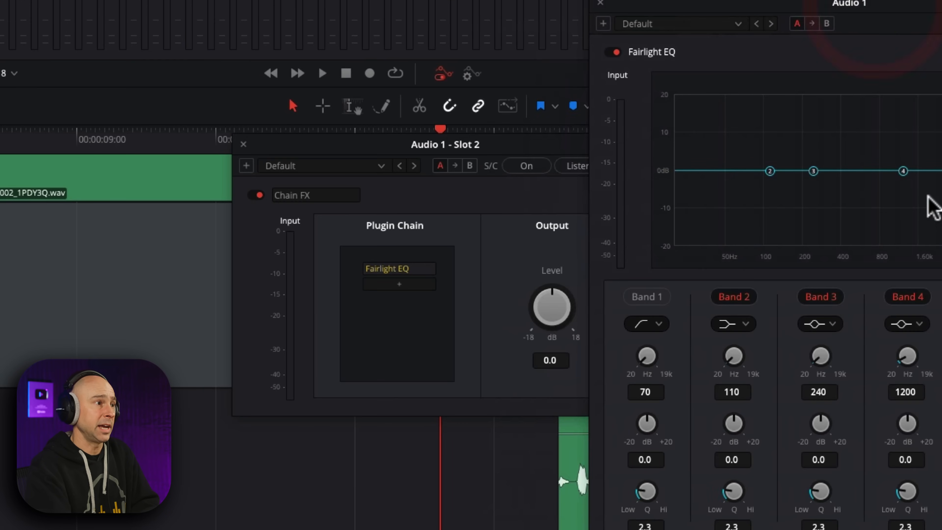
Cut Band 4 of the chained Fairlight EQ by about 8.9 dB near 869 Hz and set its Q to 0.3
left_click_drag(904, 172, 887, 205)
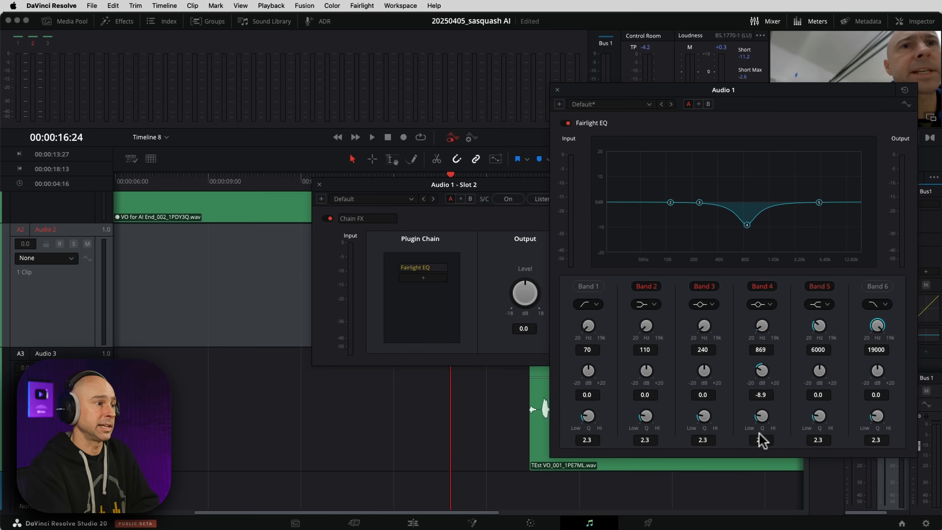
type("0.3")
key("Return")
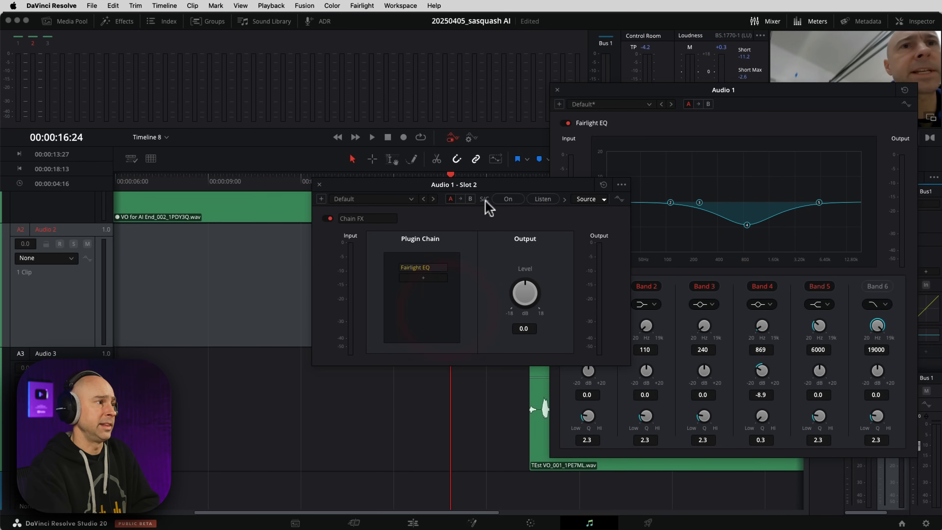
Close the Chain FX and Fairlight EQ windows of the Audio 1 track
left_click(506, 200)
left_click(593, 199)
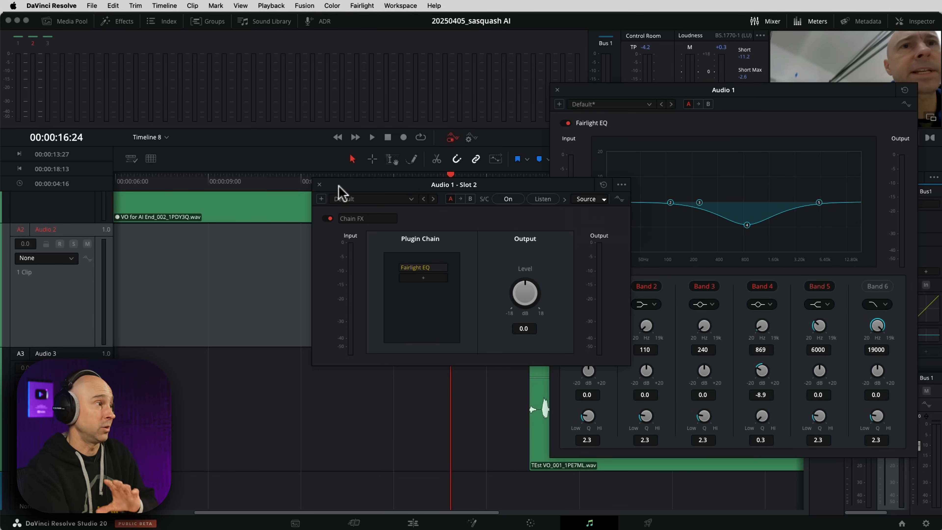
left_click(320, 184)
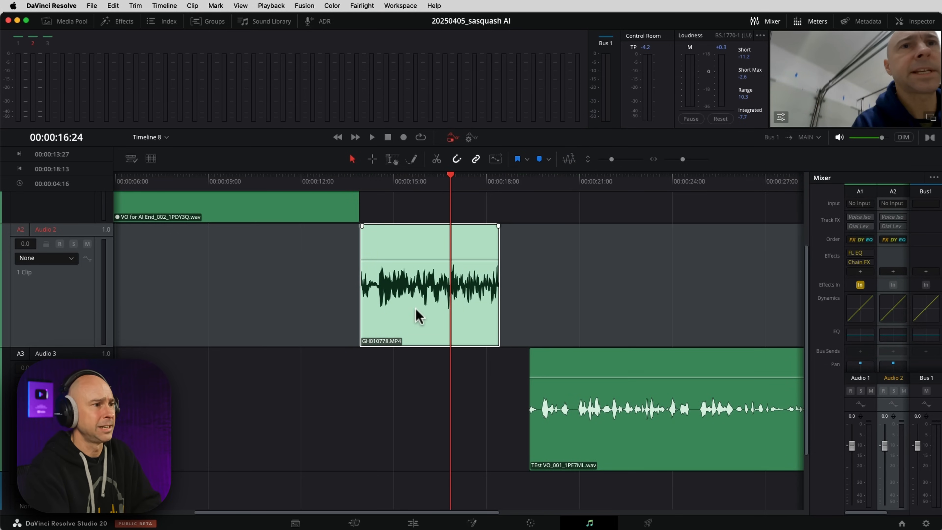
Add the Fairlight Gain effect to the Audio 1 track and move its window clear of the GH010778.MP4 clip
mouse_move(871, 262)
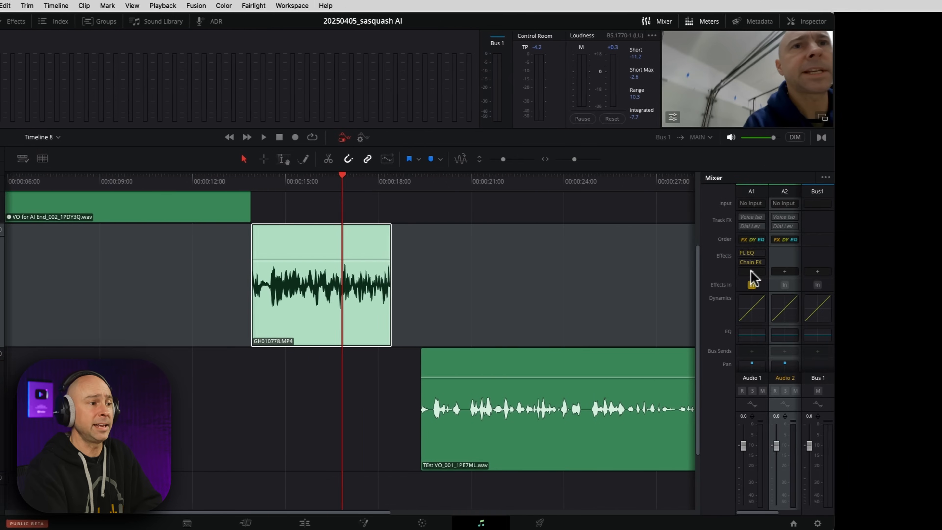
left_click(860, 271)
mouse_move(916, 440)
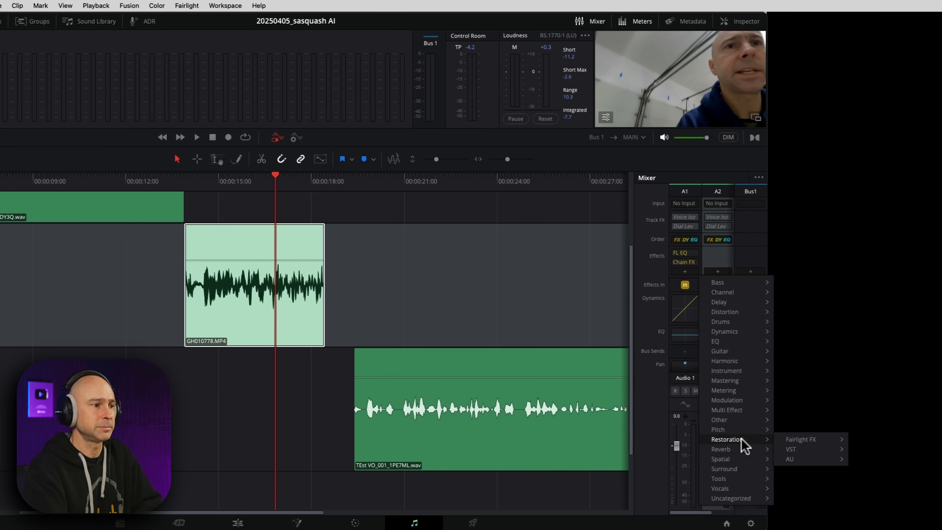
mouse_move(738, 480)
mouse_move(835, 480)
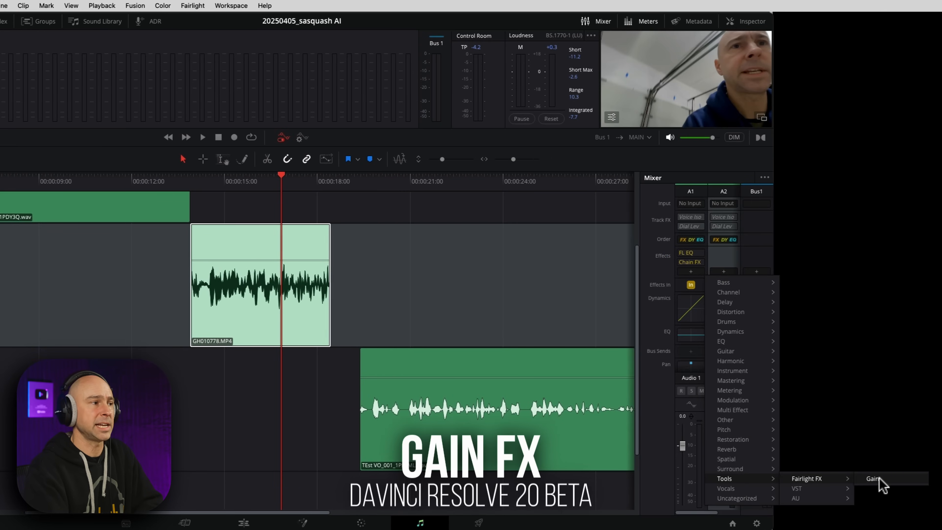
left_click(876, 479)
left_click_drag(503, 209, 692, 209)
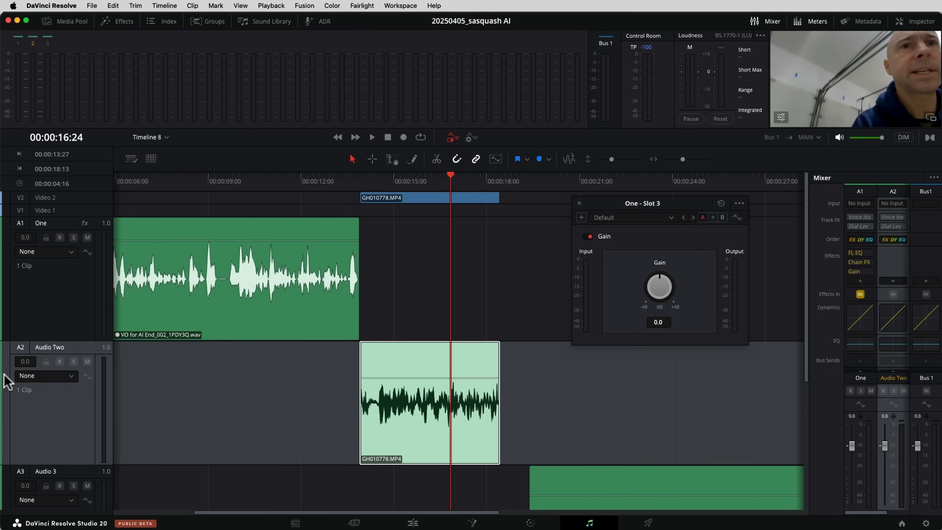
Reorder the Fairlight tracks so that Audio Two sits above the track One
left_click_drag(3, 381, 17, 257)
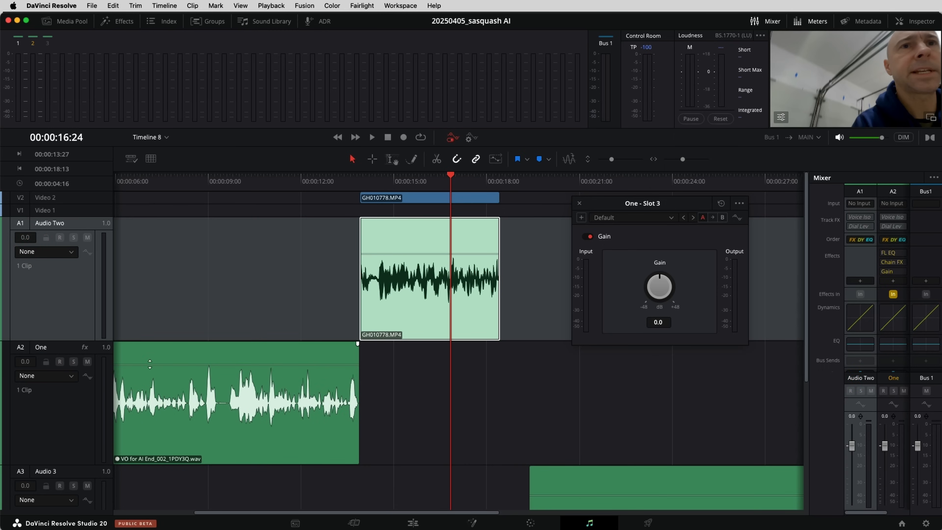
Switch to the Edit page and try to reorder the Audio Two and One tracks there
left_click(413, 523)
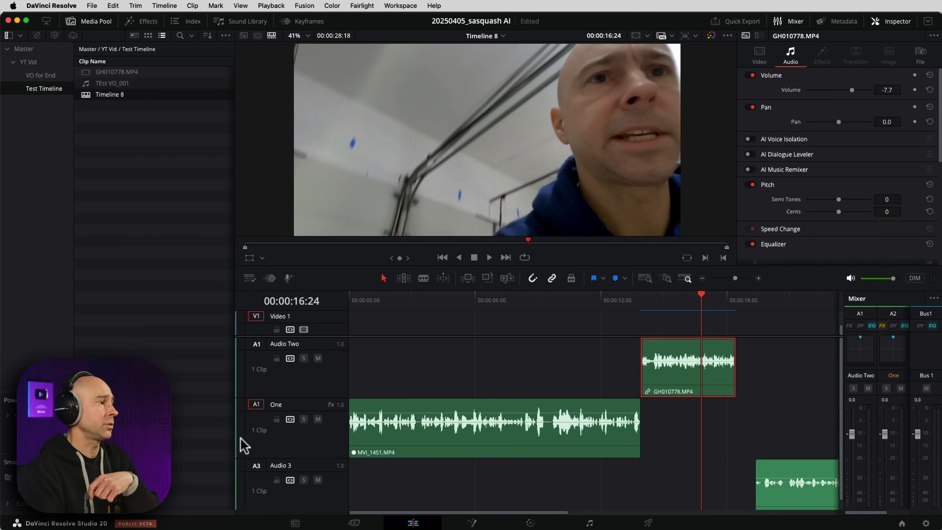
left_click(245, 407)
left_click(257, 344)
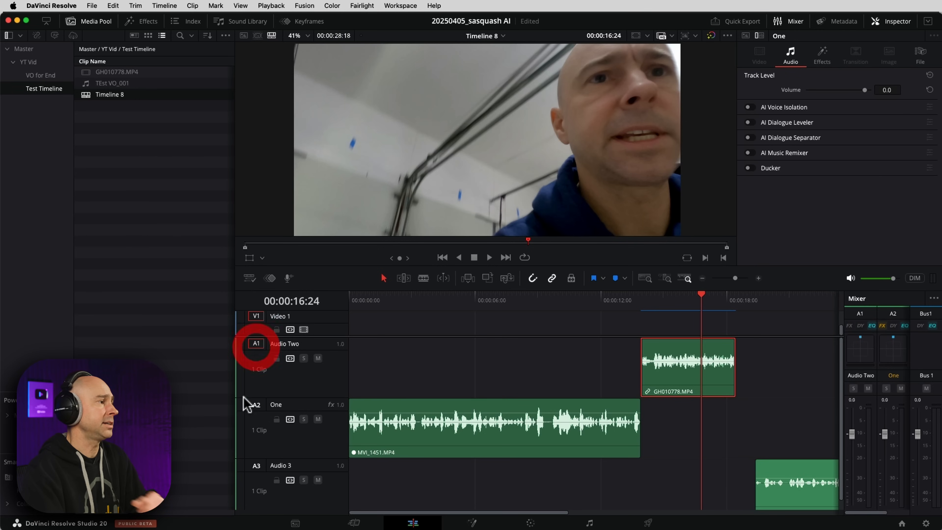
left_click(259, 341)
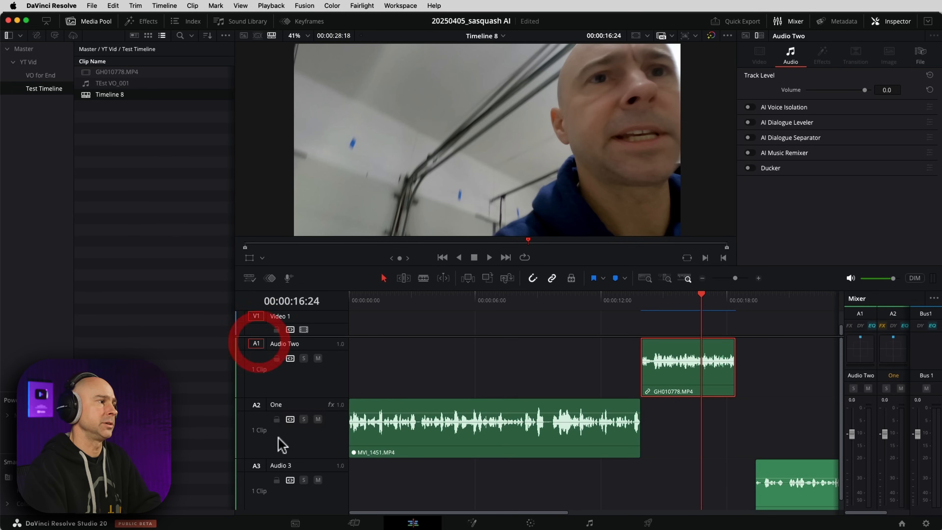
left_click(281, 362)
left_click(333, 374)
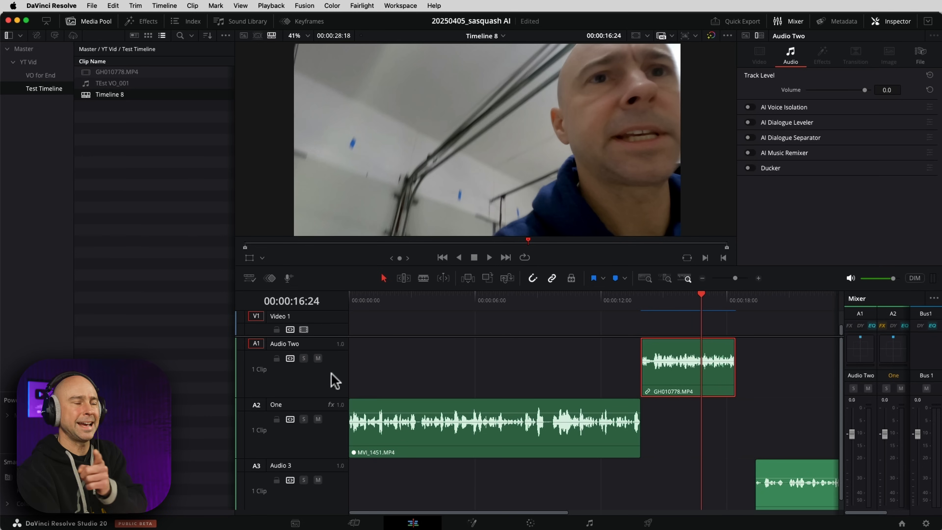
left_click(276, 375)
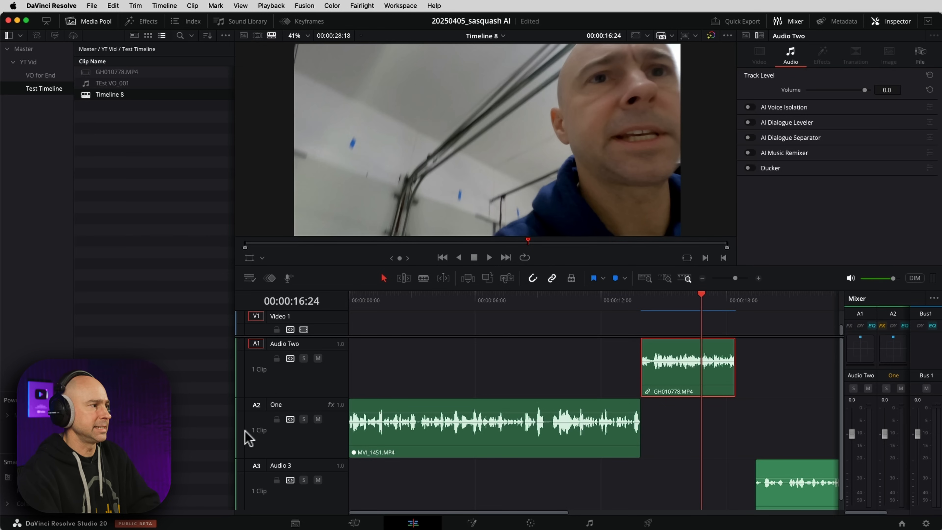
left_click(242, 393)
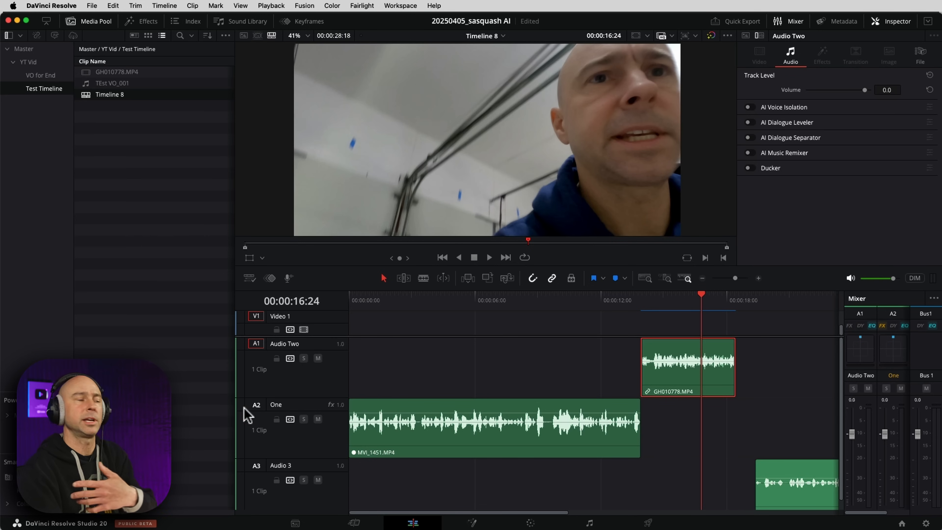
Reveal the Video 1 and Video 2 tracks on the Edit timeline and open the Video 2 track's options
left_click_drag(354, 337, 337, 410)
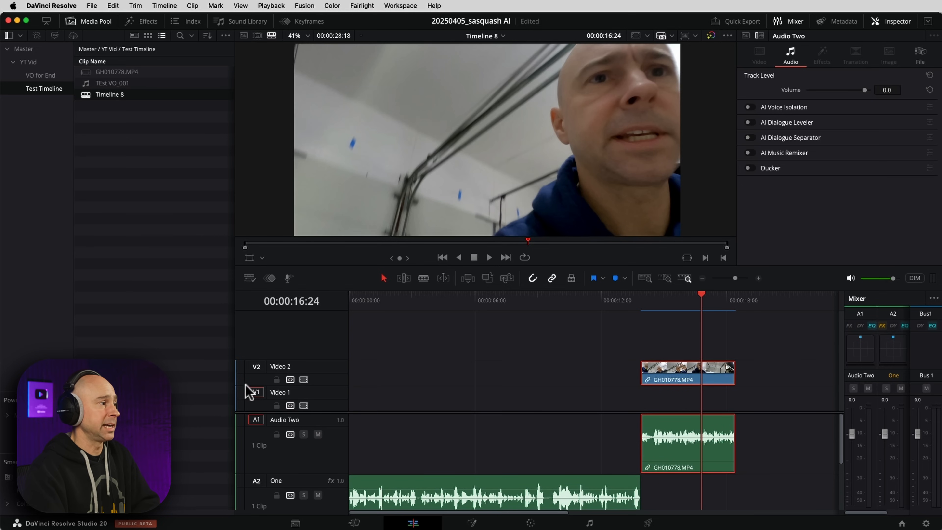
right_click(242, 367)
left_click(242, 373)
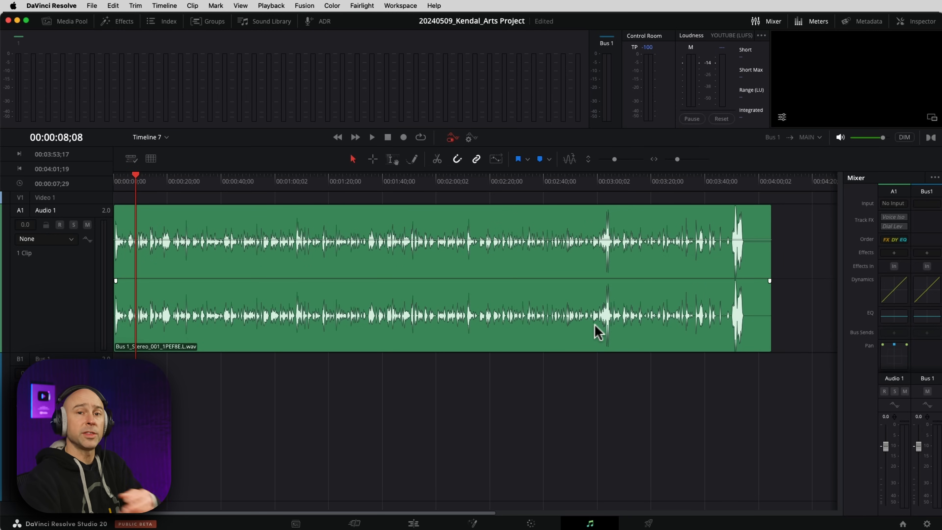
Play the opening seconds of the stereo clip on the Audio 1 track of Timeline 7
left_click(123, 181)
key("space")
left_click(129, 181)
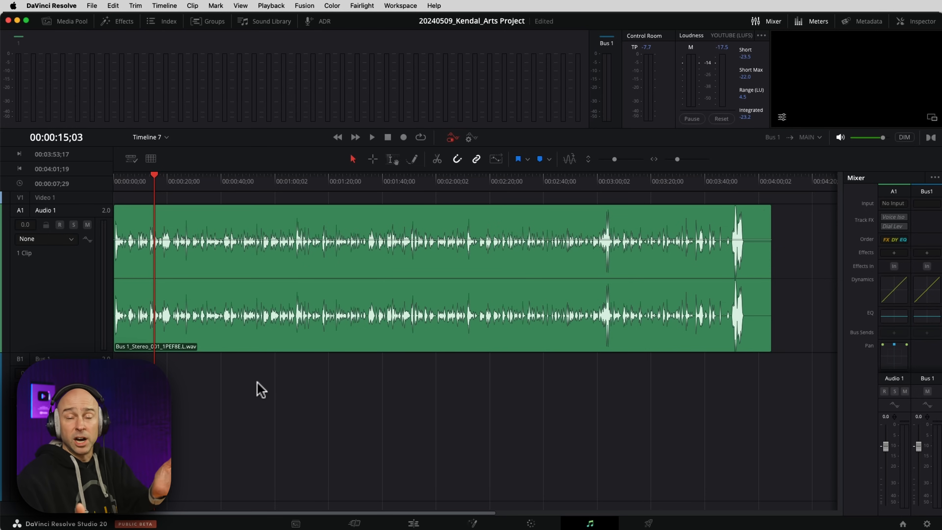
left_click(228, 426)
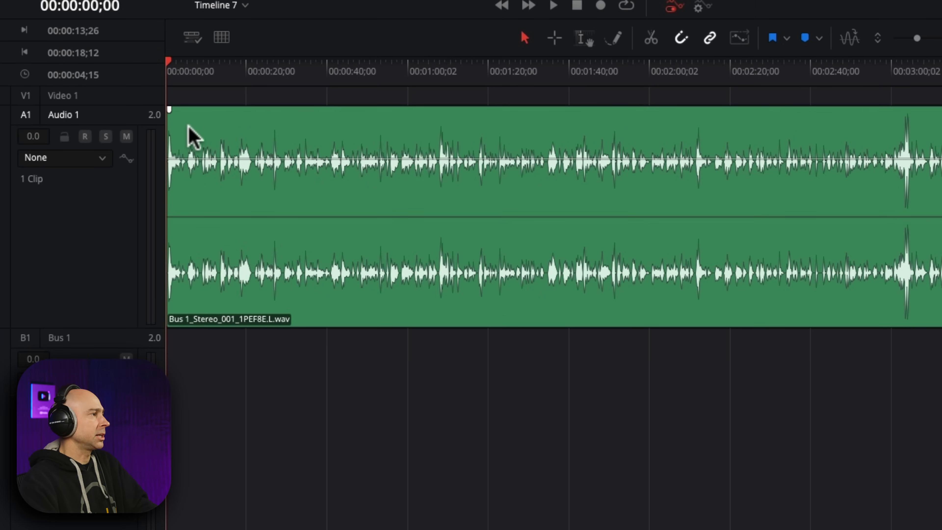
Split the Audio 1 clip by speaker with the AI tool Checkerboard to New Tracks
right_click(188, 127)
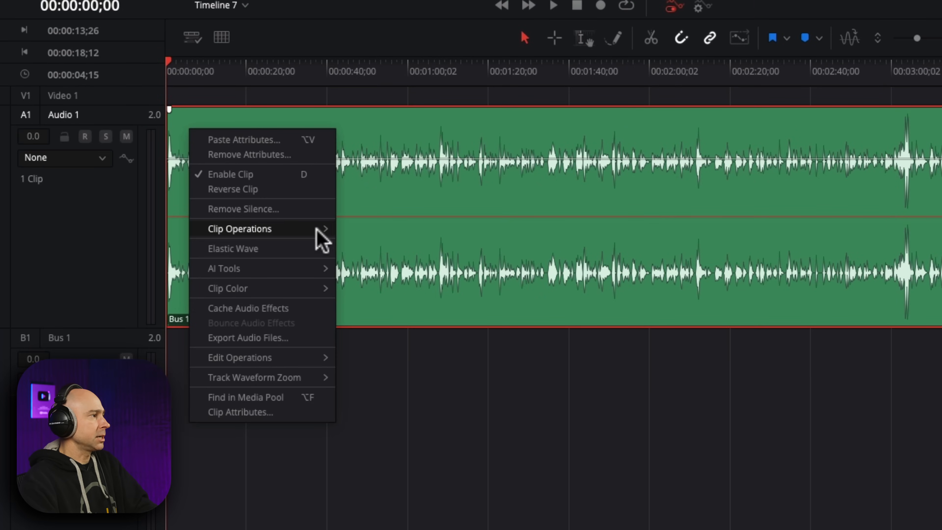
mouse_move(304, 263)
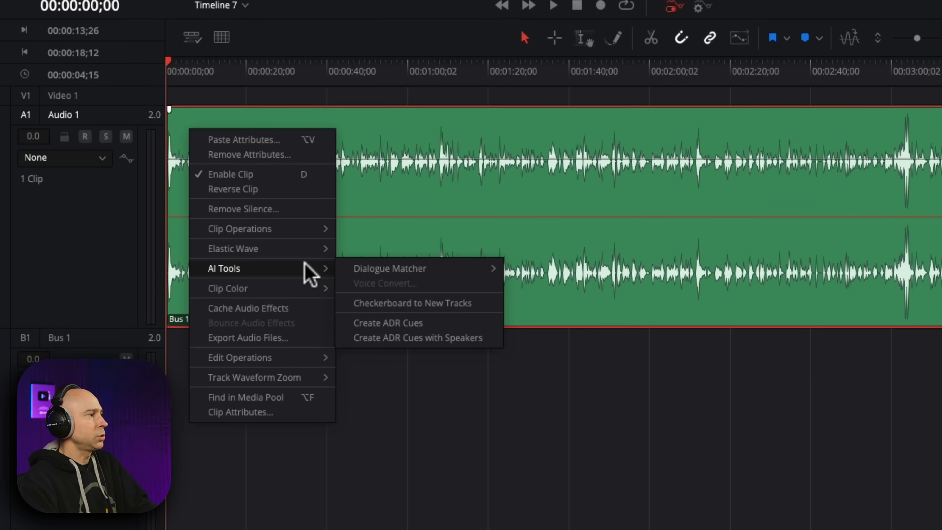
left_click(388, 303)
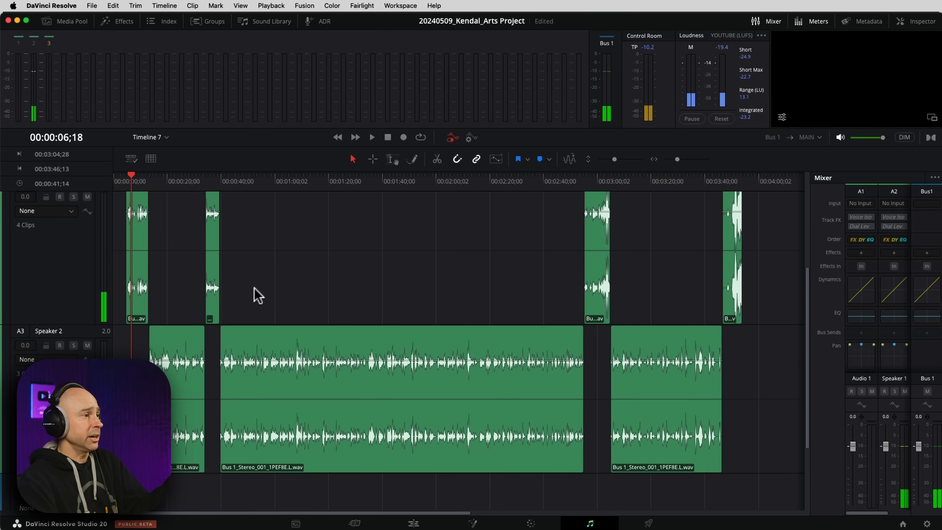
Look over the Speaker 1 and Speaker 2 tracks and play the first Speaker 1 clip
scroll(545, 345, "up", 3)
scroll(536, 343, "down", 4)
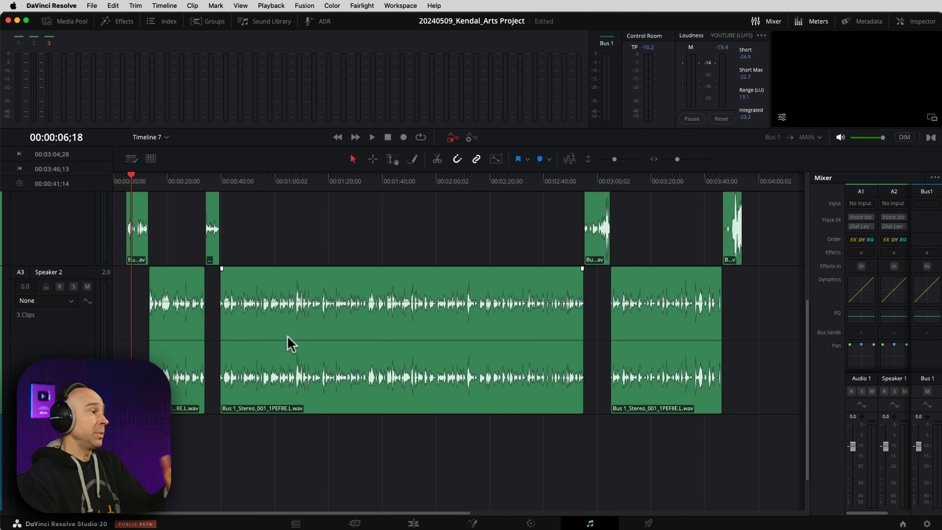
left_click(126, 181)
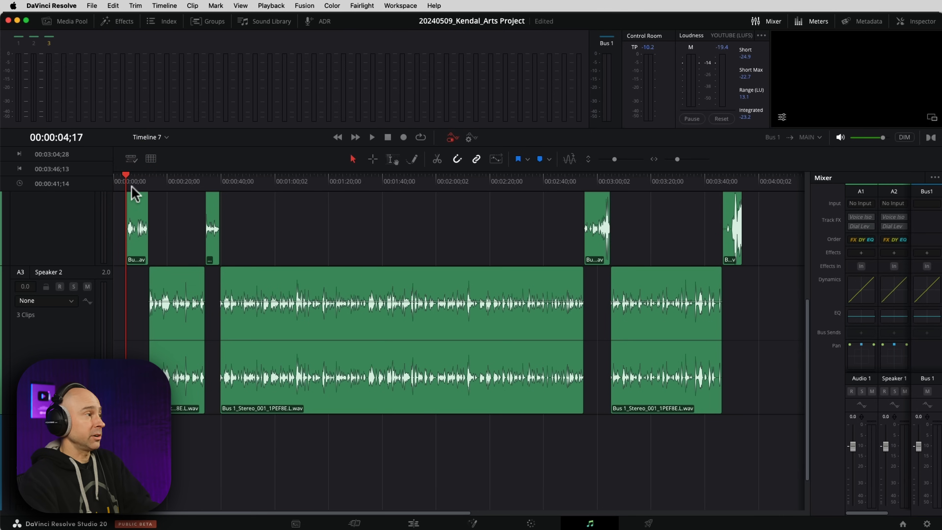
scroll(82, 280, "up", 3)
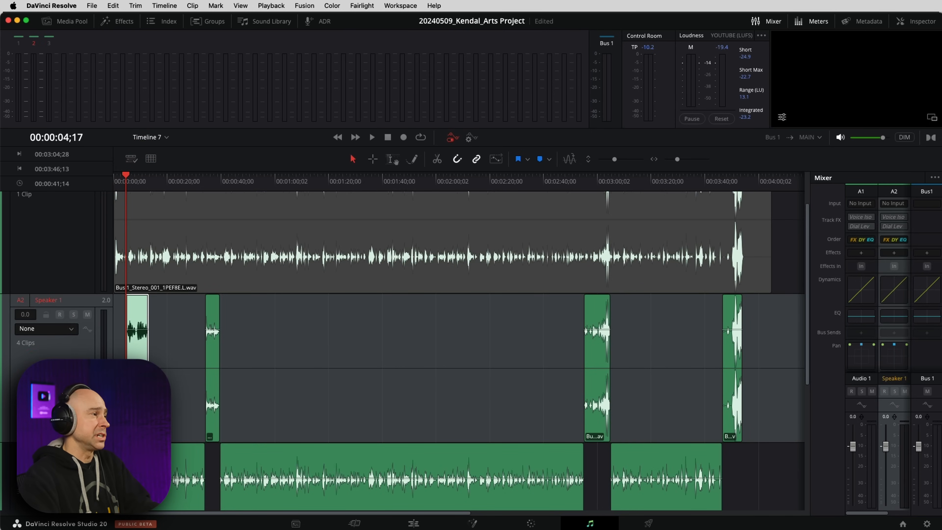
key("space")
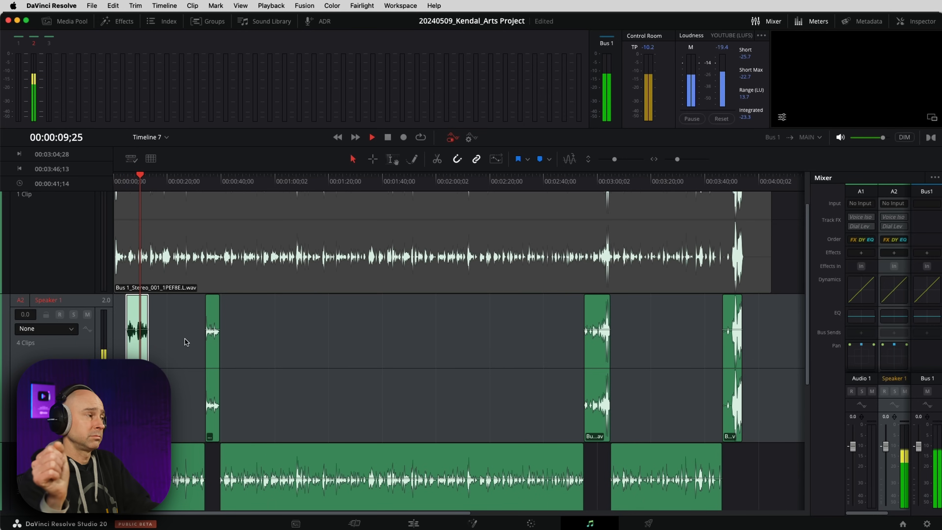
key("space")
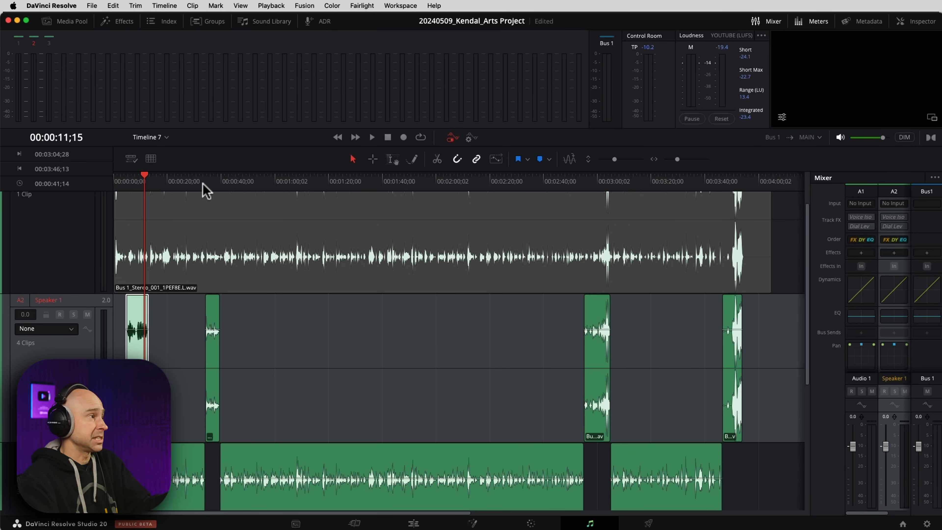
Play the second Speaker 1 clip through to the Speaker 2 clip that follows it
left_click(220, 182)
left_click(204, 183)
key("space")
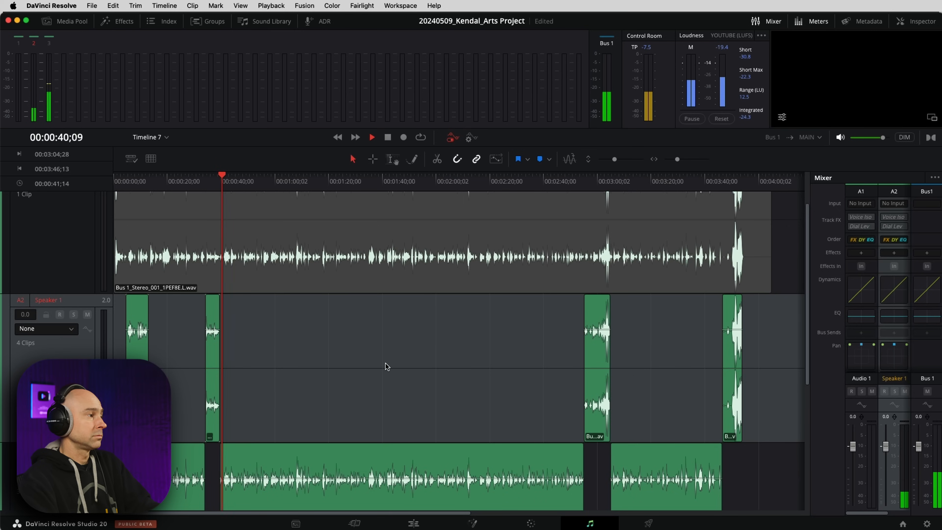
key("space")
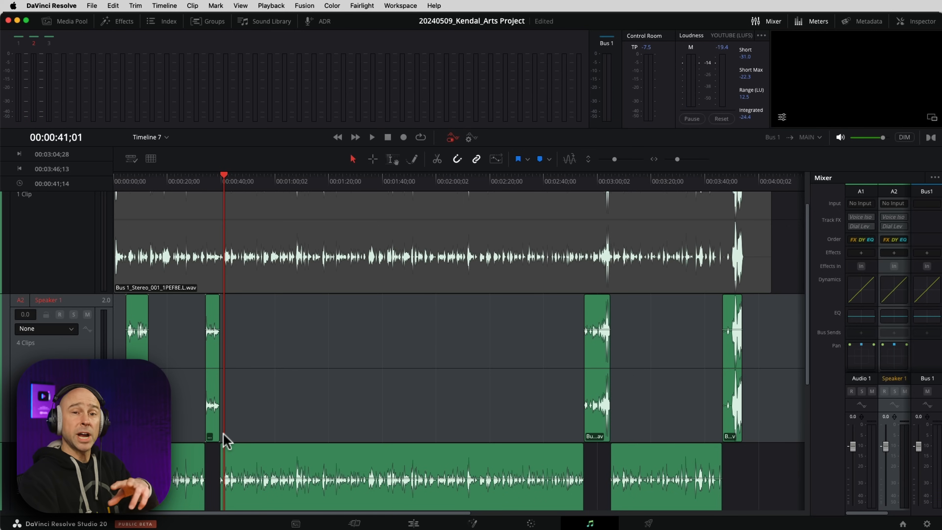
Move the second Speaker 1 clip down two tracks and back up to the Speaker 1 track
scroll(335, 430, "down", 3)
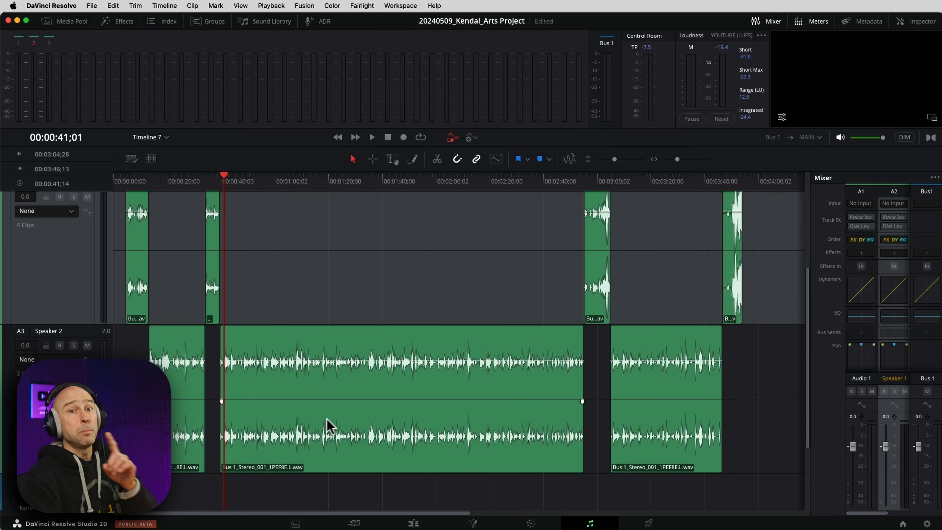
key("super+equal")
key("super+equal")
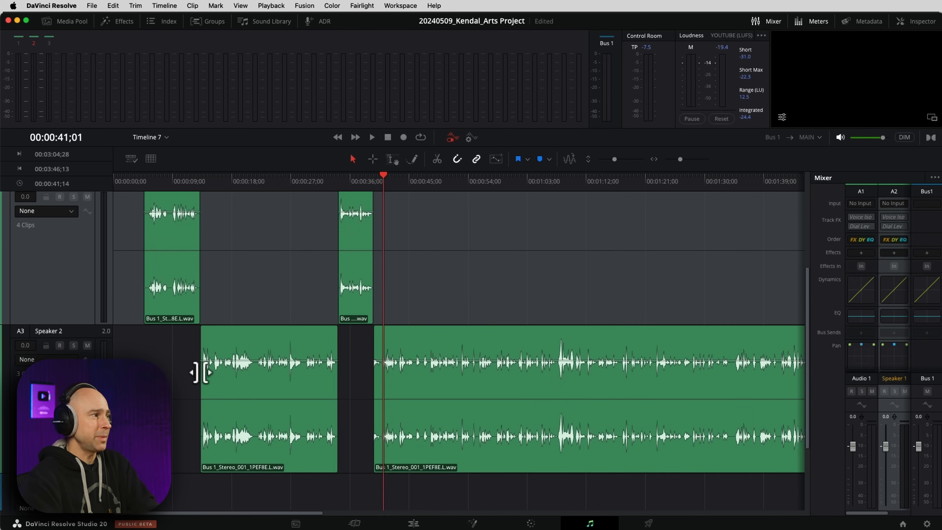
left_click_drag(435, 300, 431, 303)
mouse_move(445, 369)
left_mouse_down()
mouse_move(429, 371)
mouse_move(461, 371)
left_mouse_up()
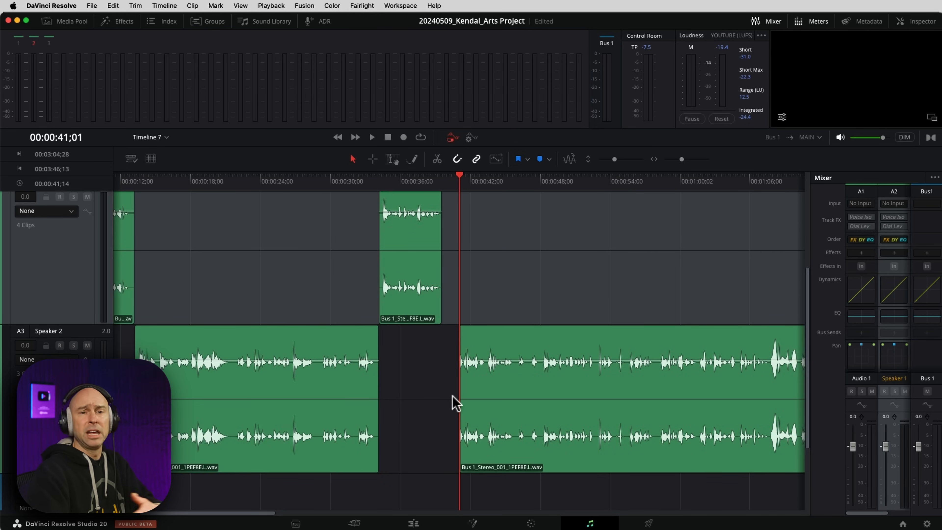
left_click(415, 308)
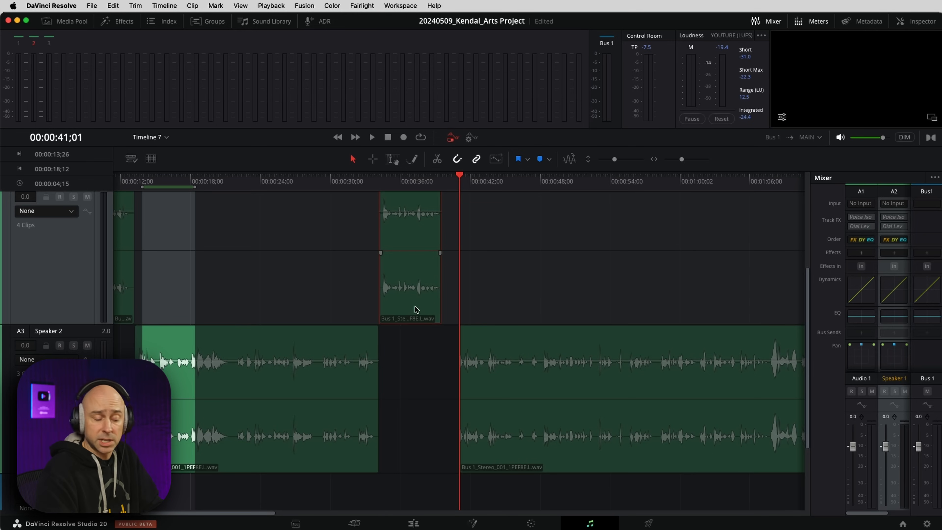
key("alt+Down")
key("alt+Down")
key("alt+Up")
key("alt+Up")
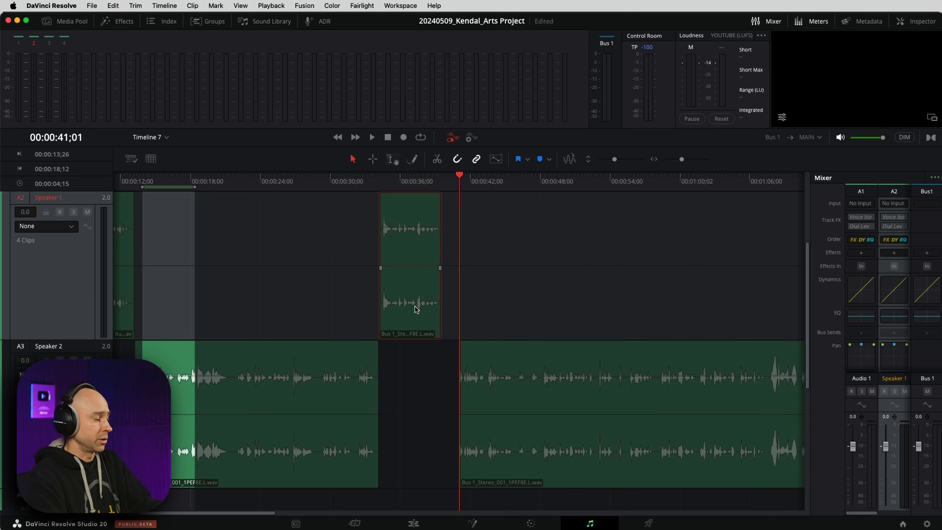
key("d")
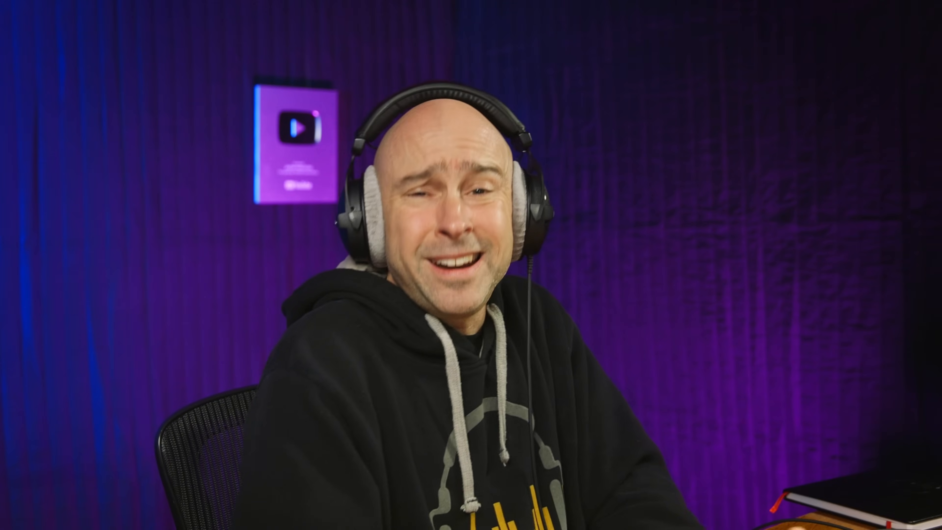
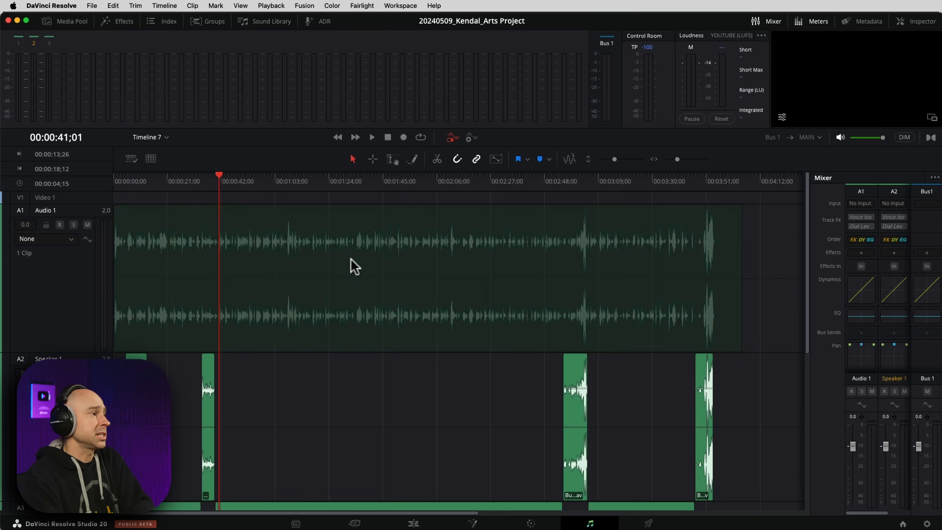
Try to run Remove Silence on the Audio 1 clip without a marked range
right_click(351, 258)
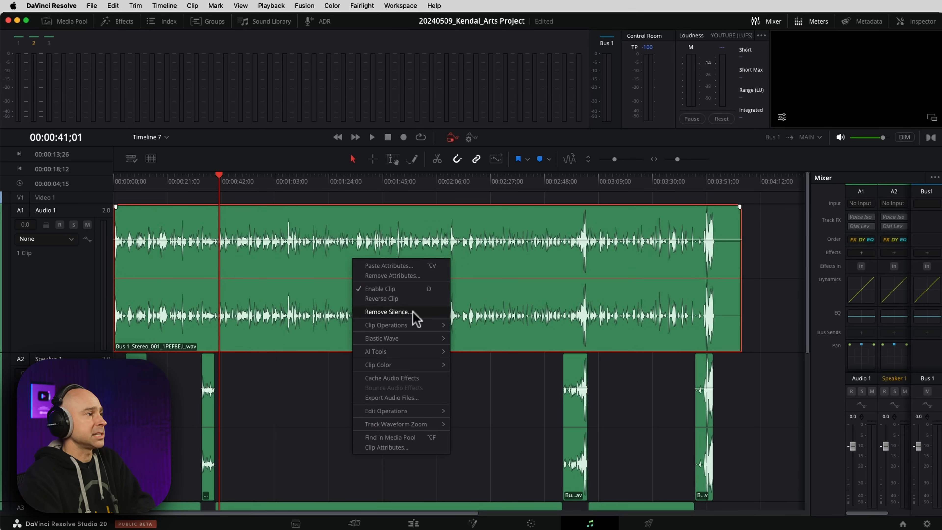
left_click(388, 312)
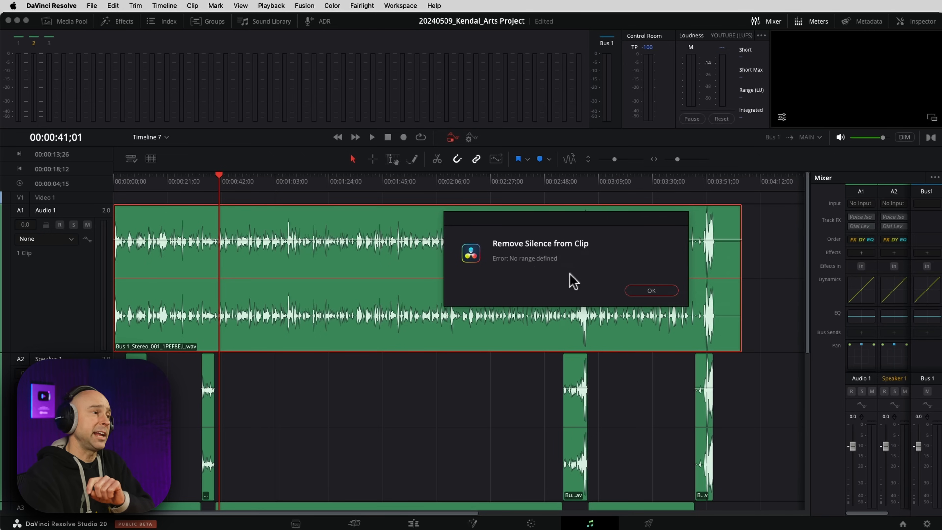
left_click(649, 292)
Mark an in/out range spanning the whole Audio 1 clip and try Remove Silence on it again
left_click(115, 180)
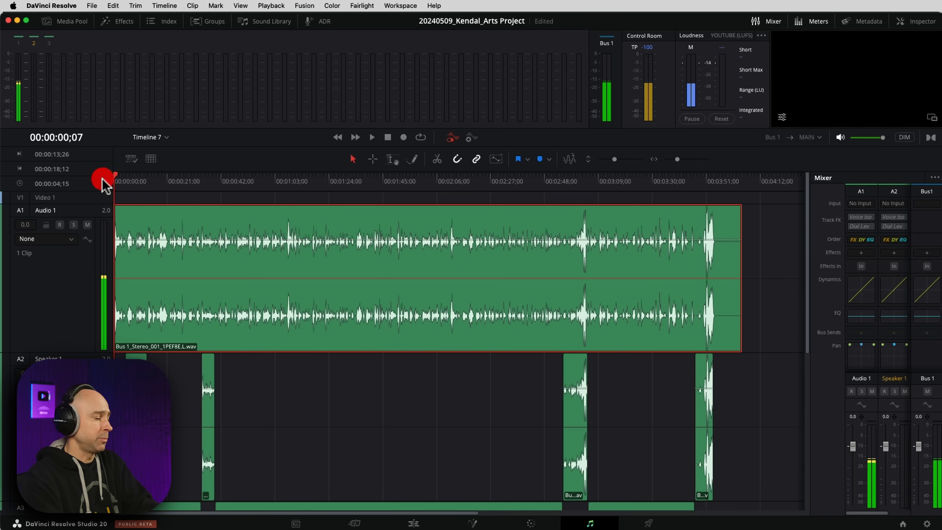
key("i")
left_click(741, 186)
right_click(509, 225)
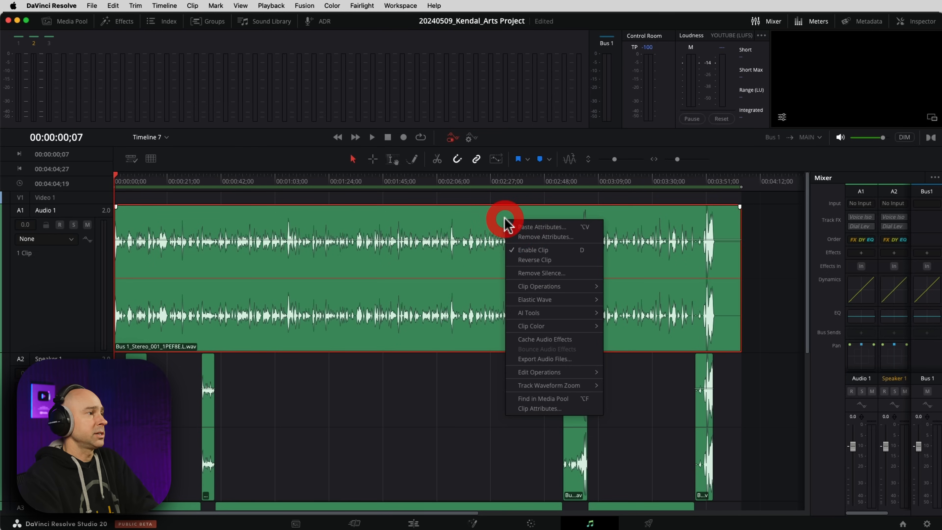
left_click(521, 270)
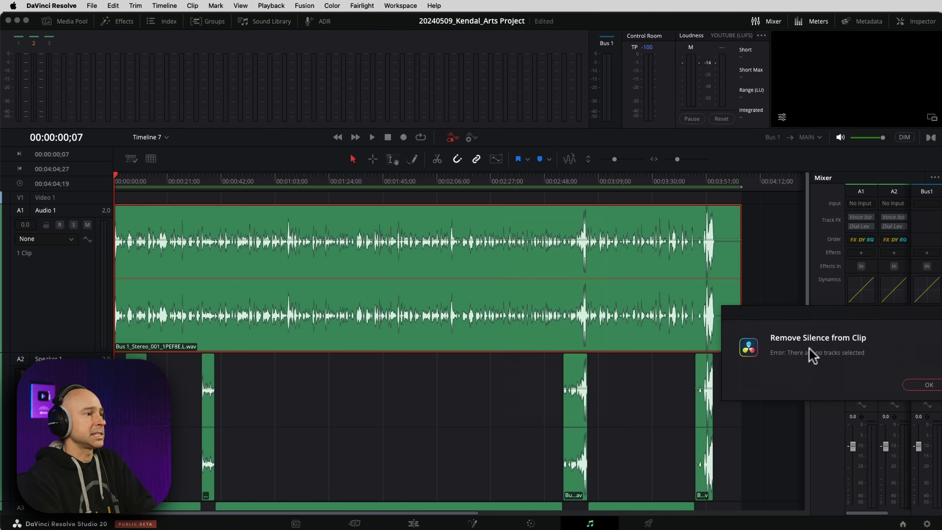
key("Return")
Select the Audio 1 track and open the Remove Silence settings for its clip
left_click(53, 300)
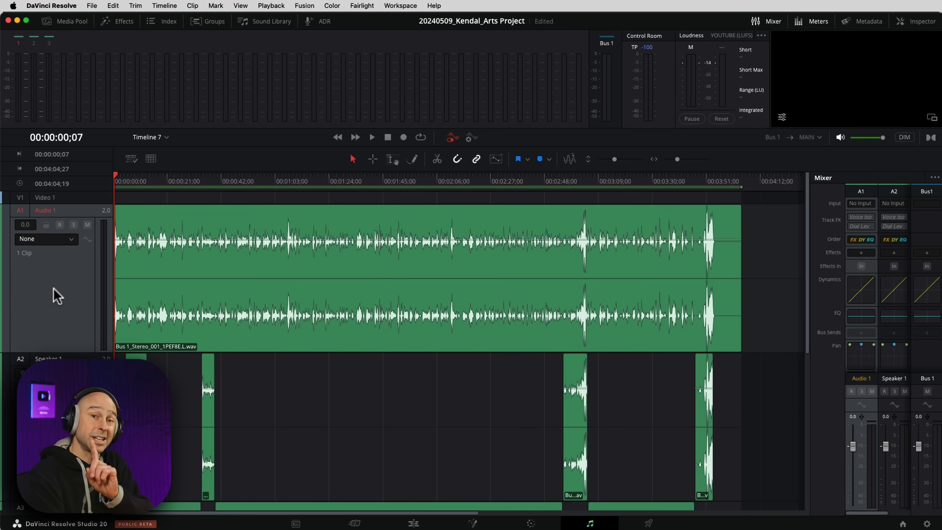
right_click(53, 295)
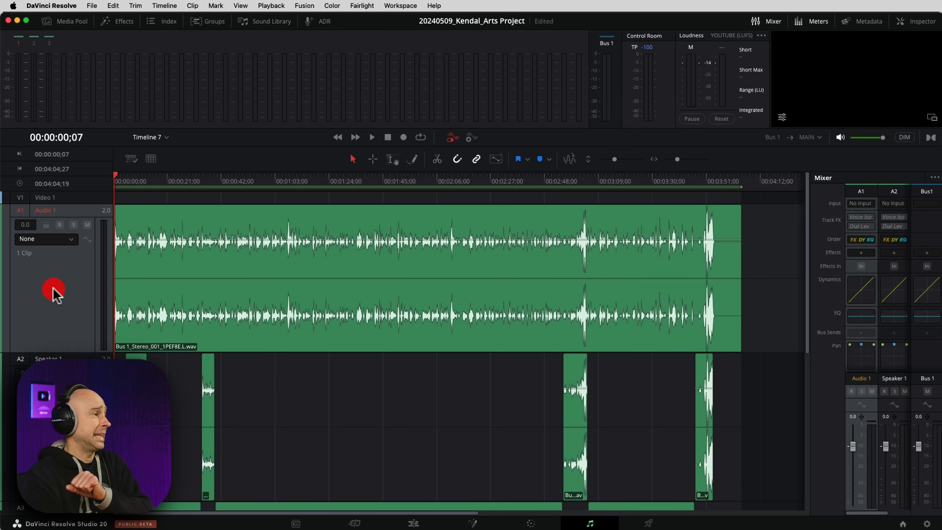
right_click(230, 290)
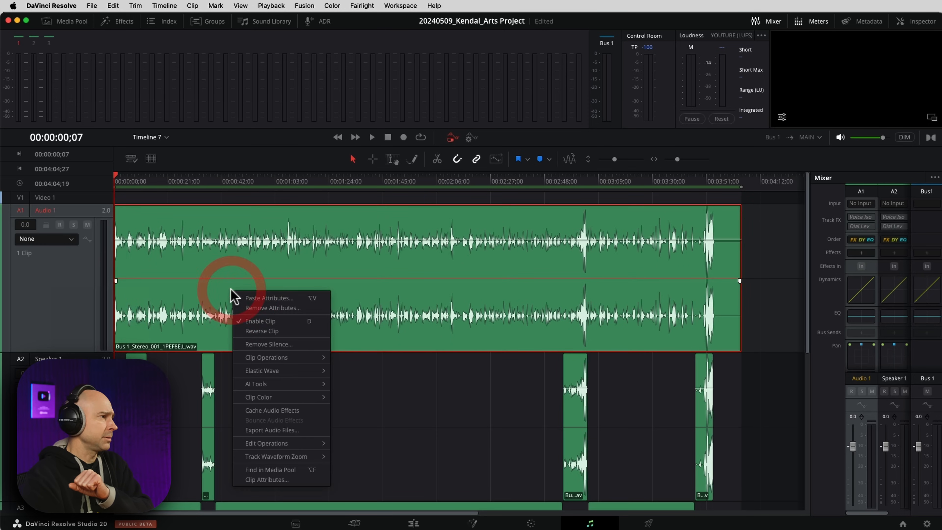
left_click(256, 344)
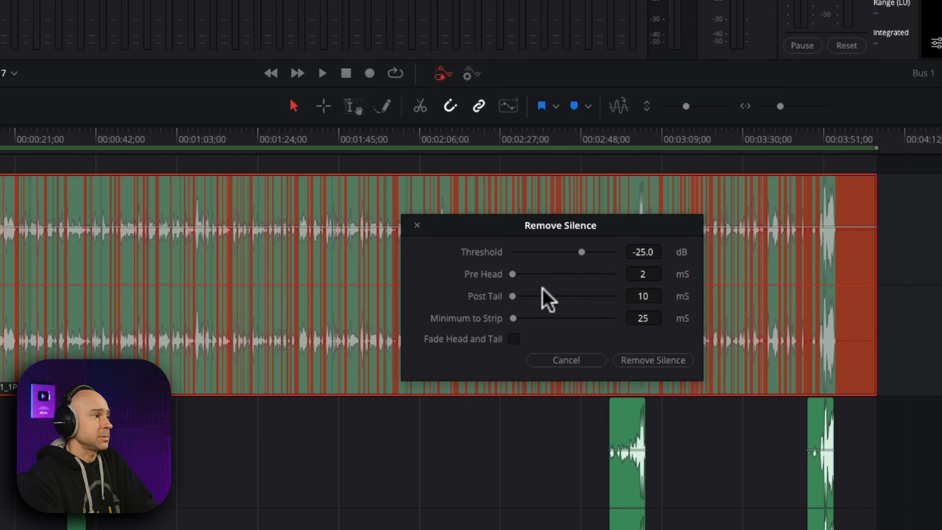
Inspect the marked silences near the clip's start and lower the Remove Silence threshold to -30.3 dB
scroll(358, 257, "up", 10)
scroll(306, 268, "up", 3)
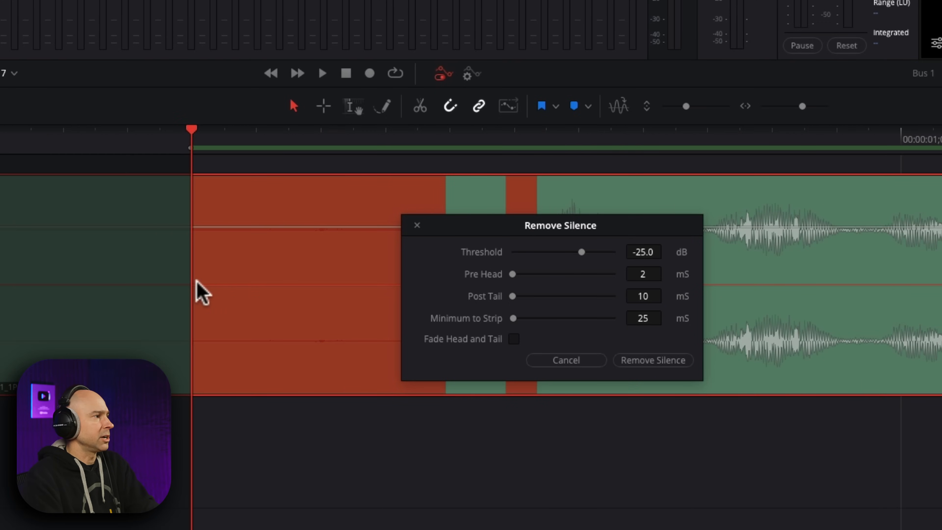
left_click_drag(510, 484, 170, 482)
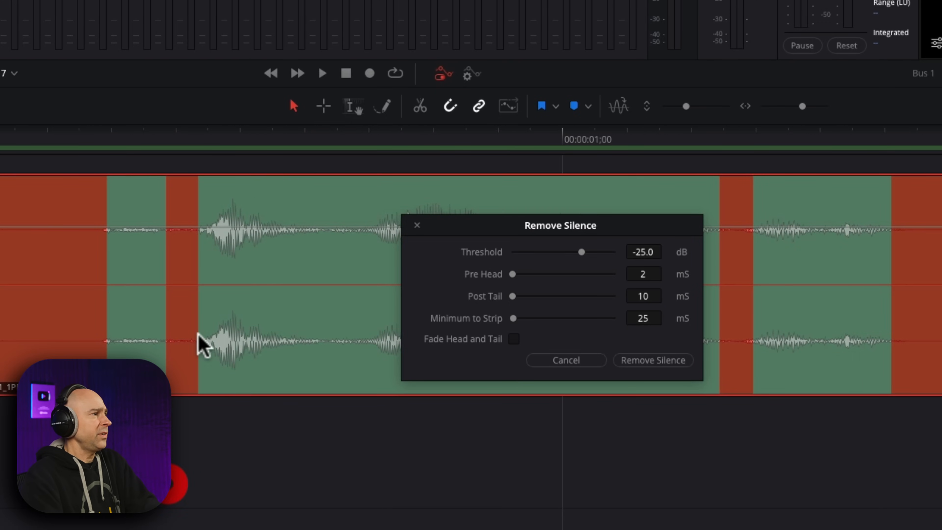
left_click_drag(700, 440, 187, 451)
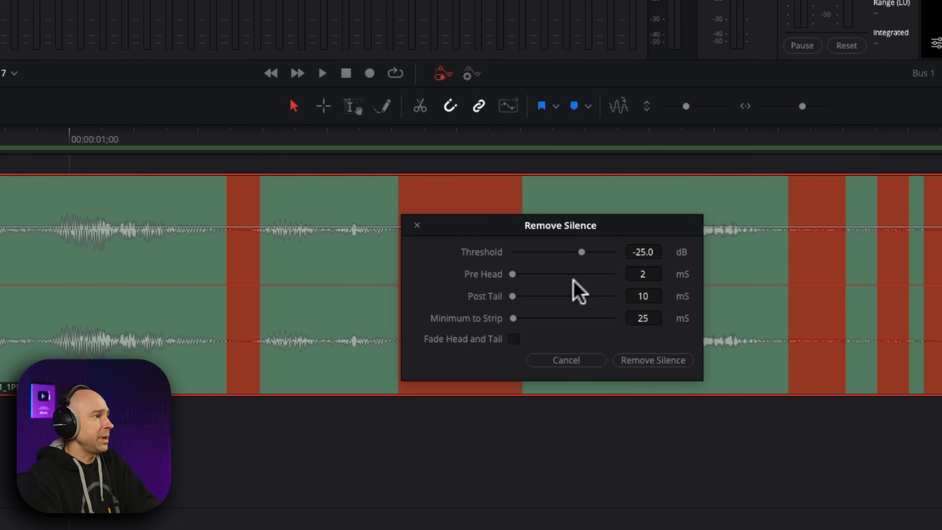
left_click_drag(581, 252, 577, 252)
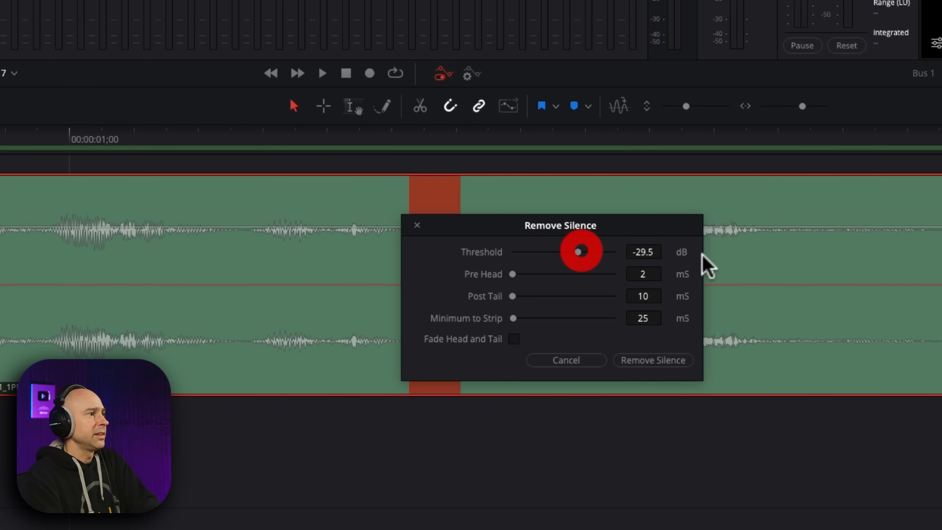
left_click(577, 252)
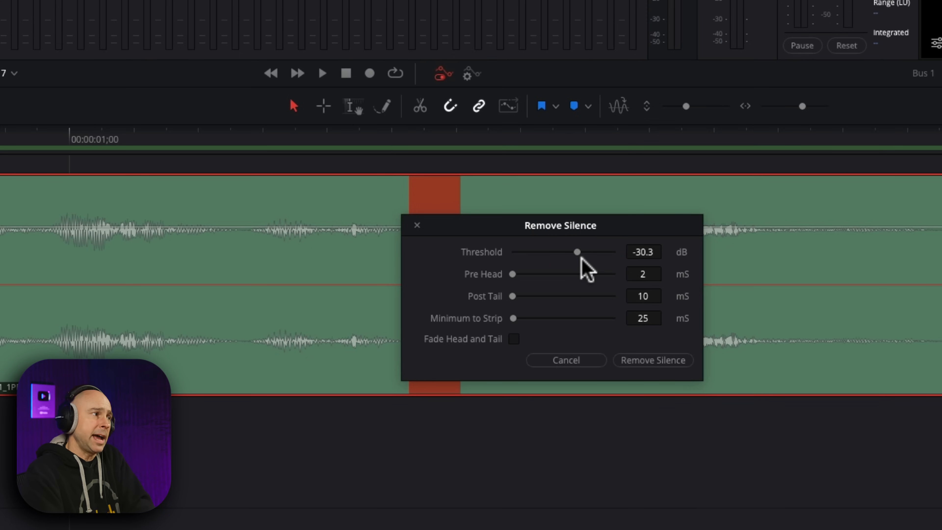
Set the Remove Silence threshold to -20.8 dB, the pre head to 115 ms and the post tail to 0 ms
left_click_drag(577, 252, 585, 252)
left_click(584, 253)
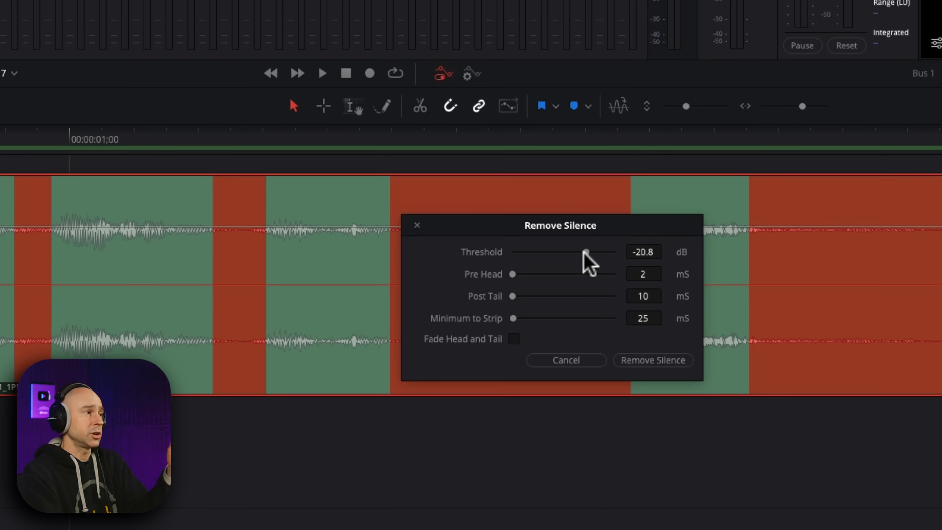
left_click_drag(512, 274, 505, 296)
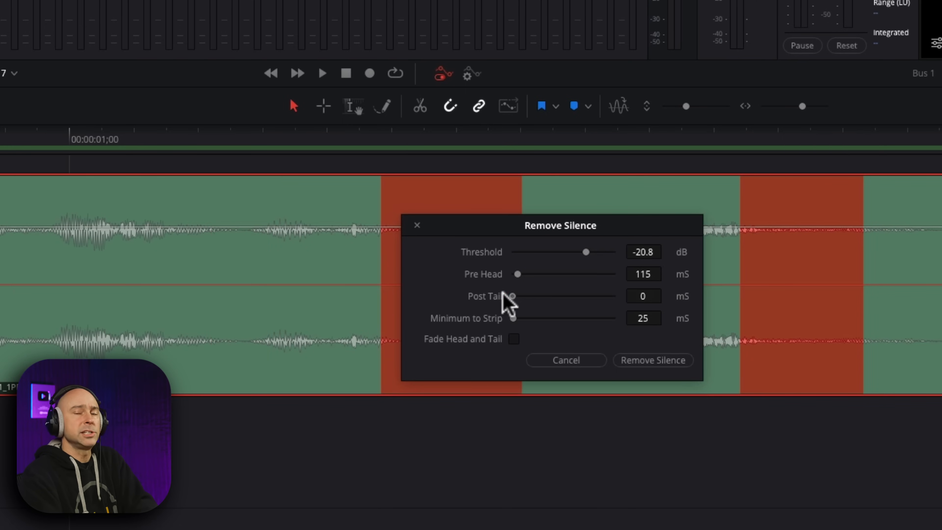
left_click(504, 295)
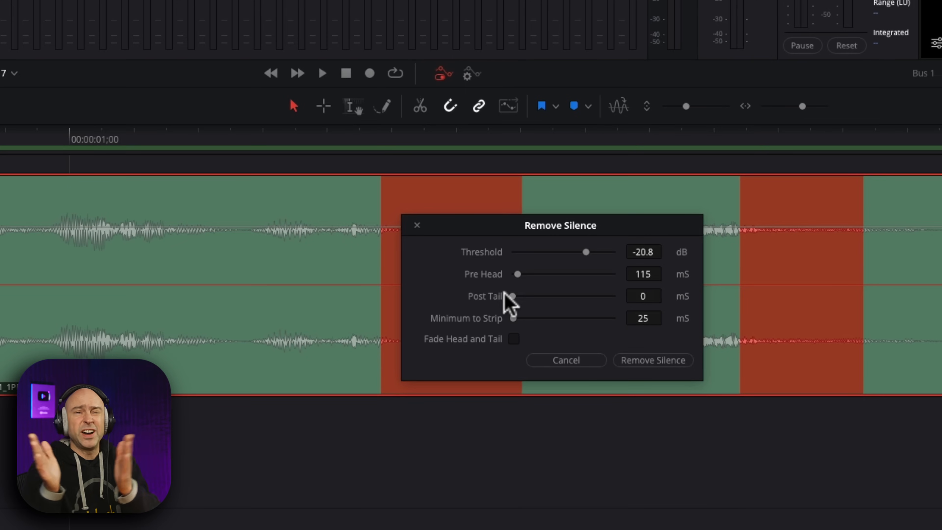
Try different Minimum to Strip values, settle on 0 ms and enable Fade Head and Tail
left_click_drag(516, 318, 463, 321)
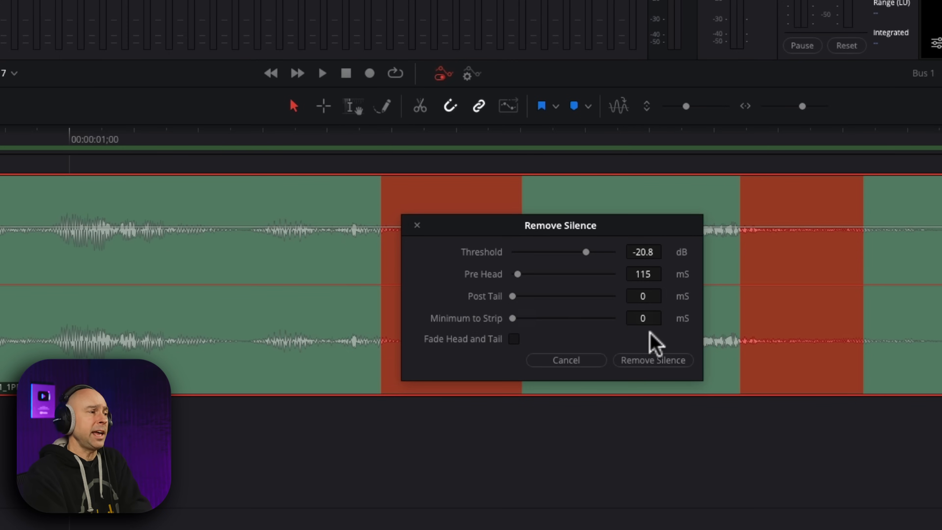
left_click_drag(514, 319, 520, 318)
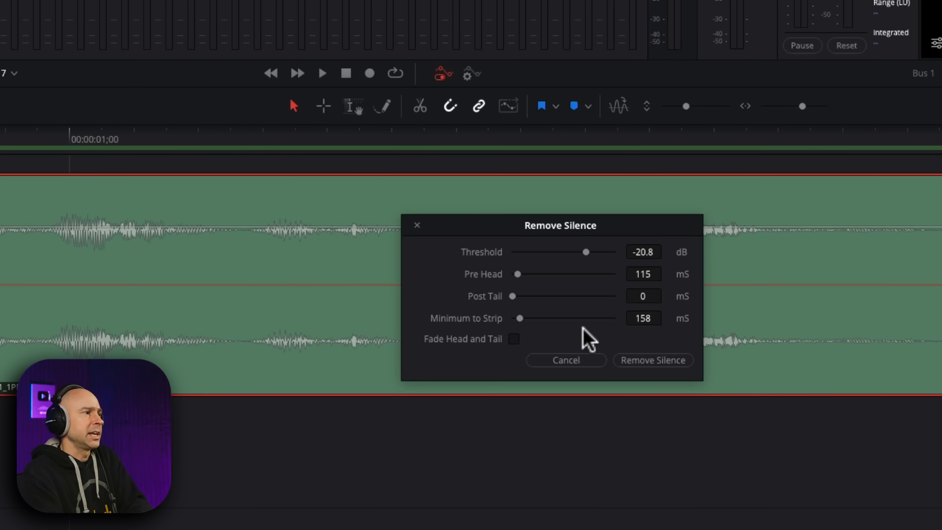
left_click(443, 343)
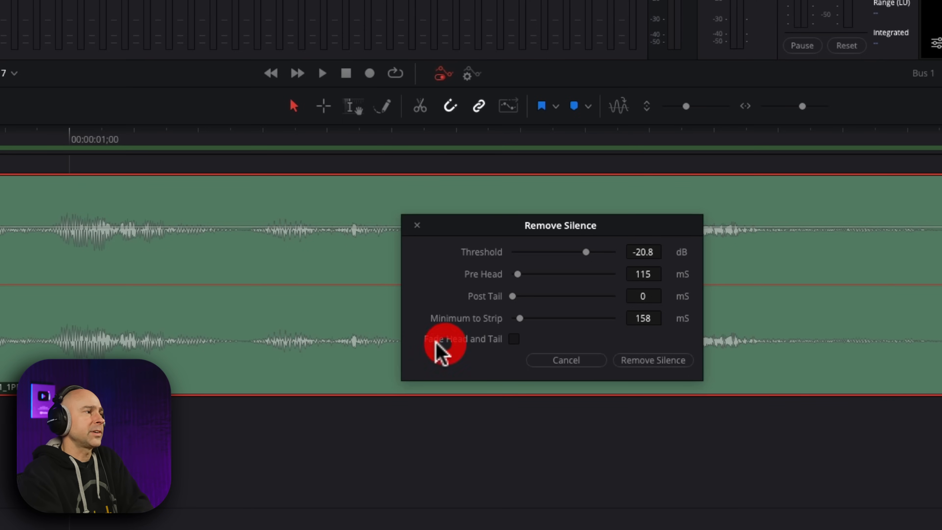
left_click_drag(520, 318, 482, 322)
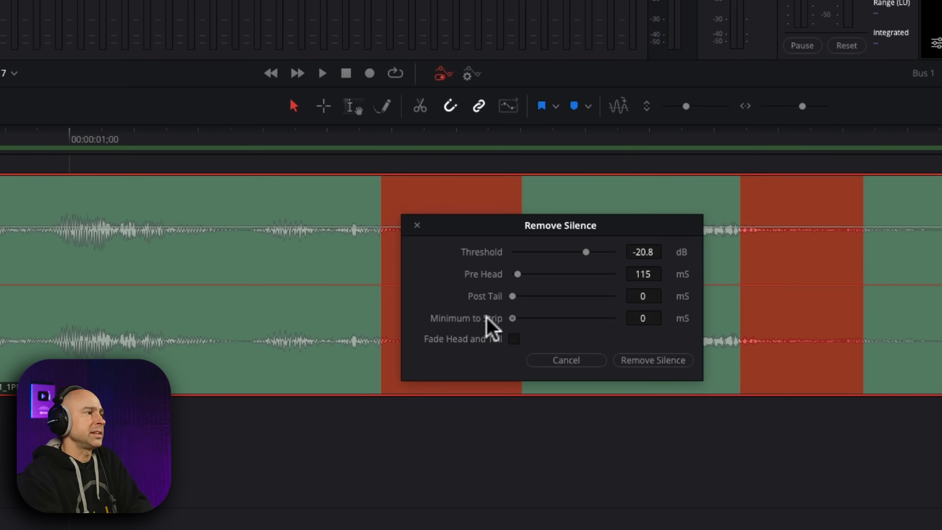
left_click(514, 340)
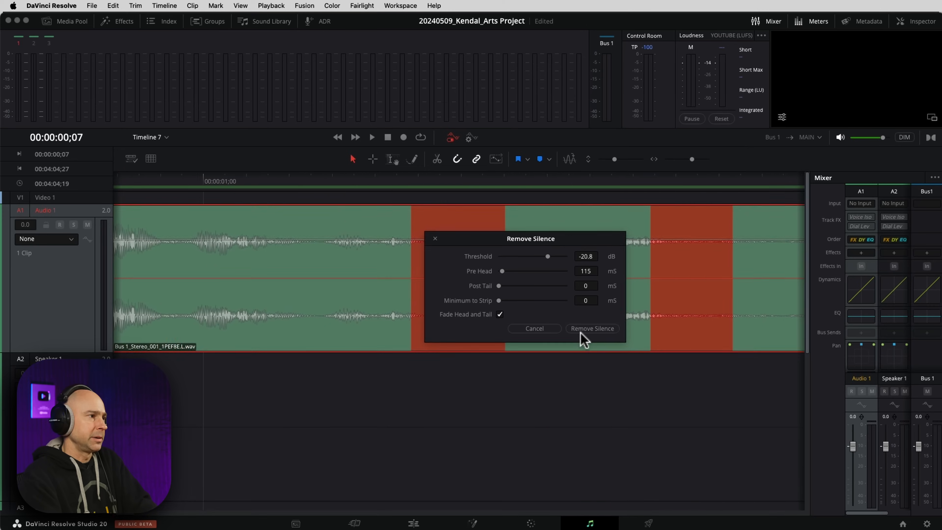
Apply Remove Silence to the Audio 1 clip and examine the resulting cuts and fades near the timeline's start
key("shift+z")
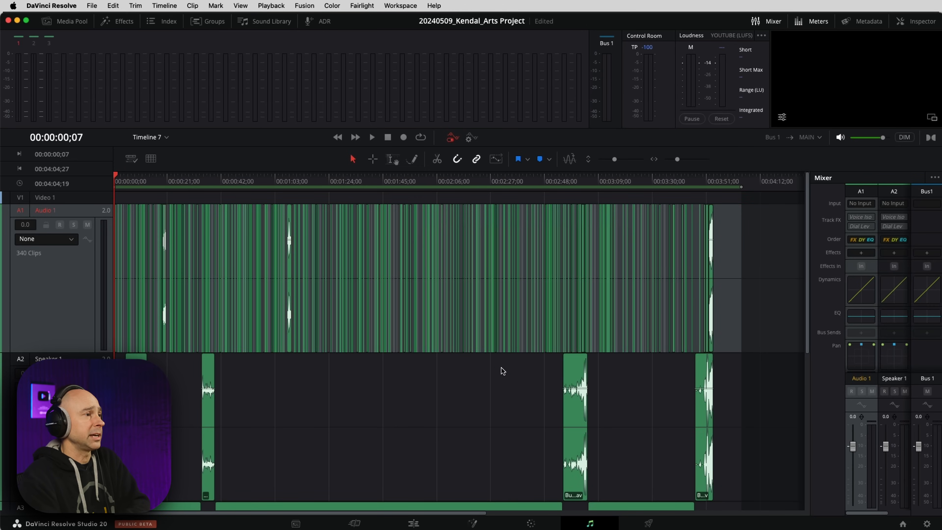
scroll(503, 371, "up", 5)
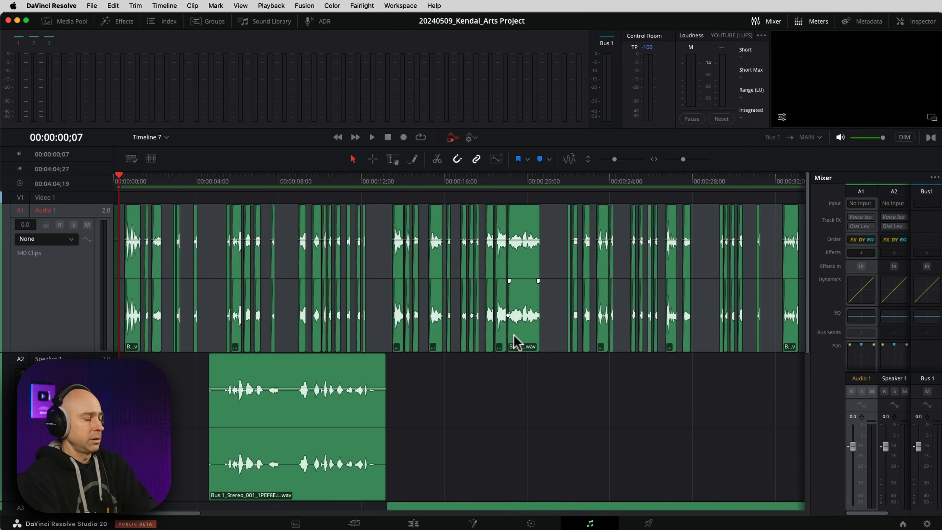
scroll(516, 297, "up", 3)
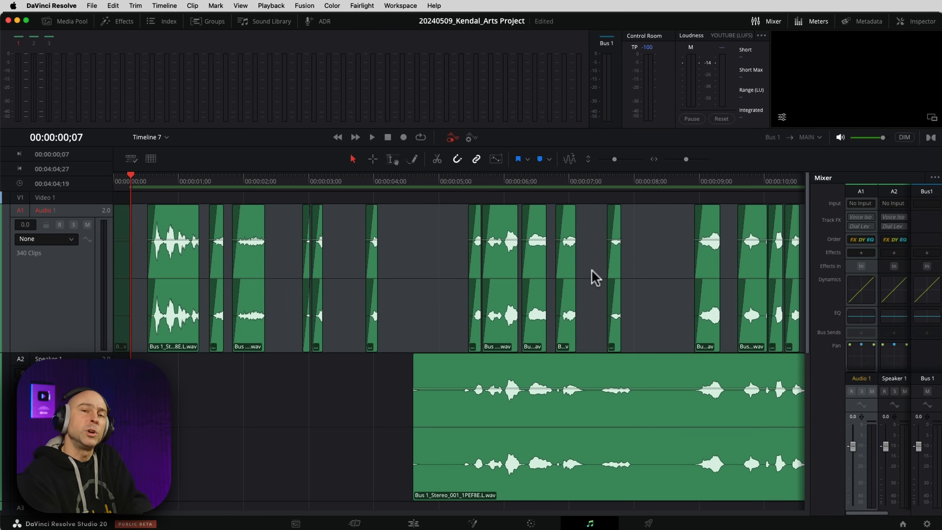
scroll(609, 325, "right", 5)
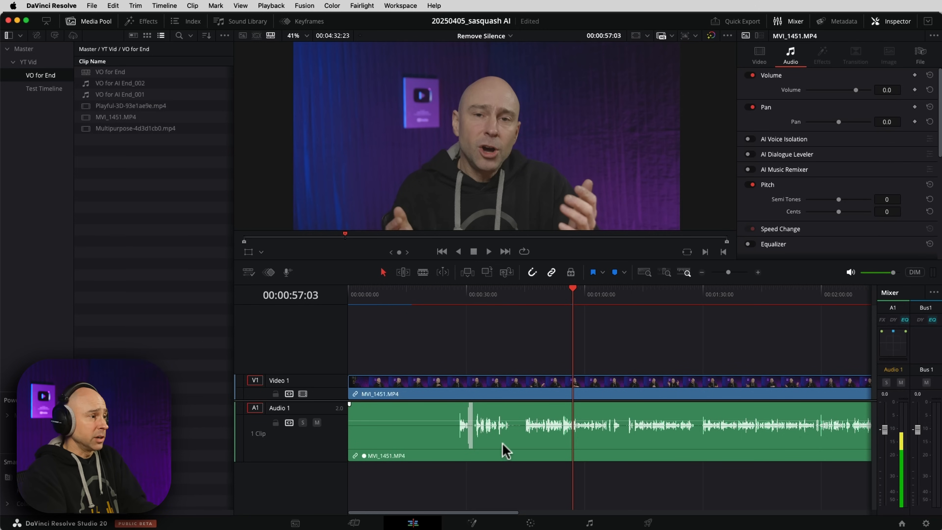
Check the options of the Audio 1 track's MVI_1451.MP4 clip on the Edit page for Remove Silence
scroll(716, 456, "right", 3)
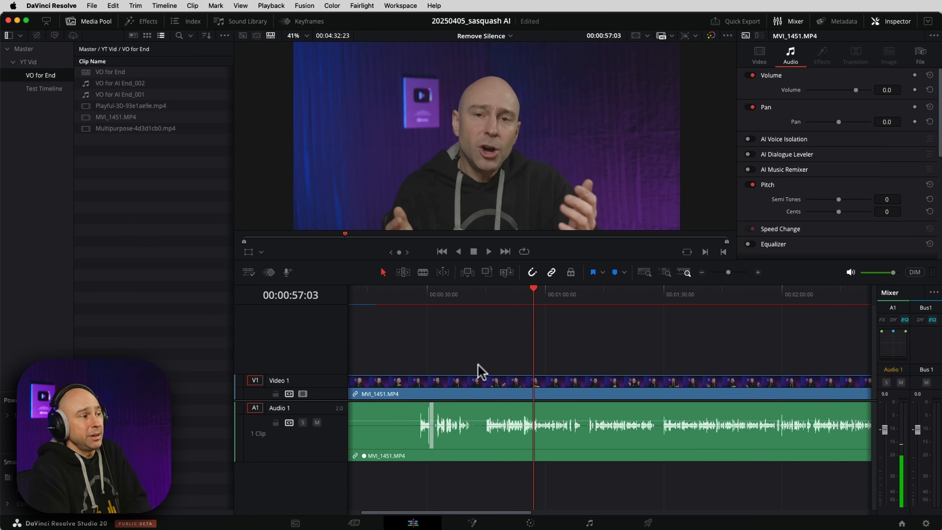
mouse_move(465, 297)
left_mouse_down()
mouse_move(489, 299)
mouse_move(475, 305)
left_mouse_up()
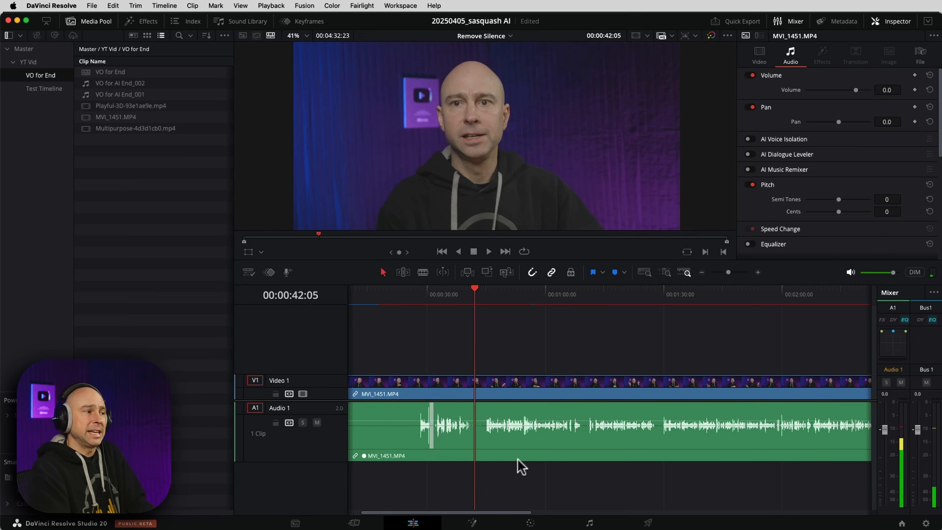
left_click(522, 443)
left_click(329, 434)
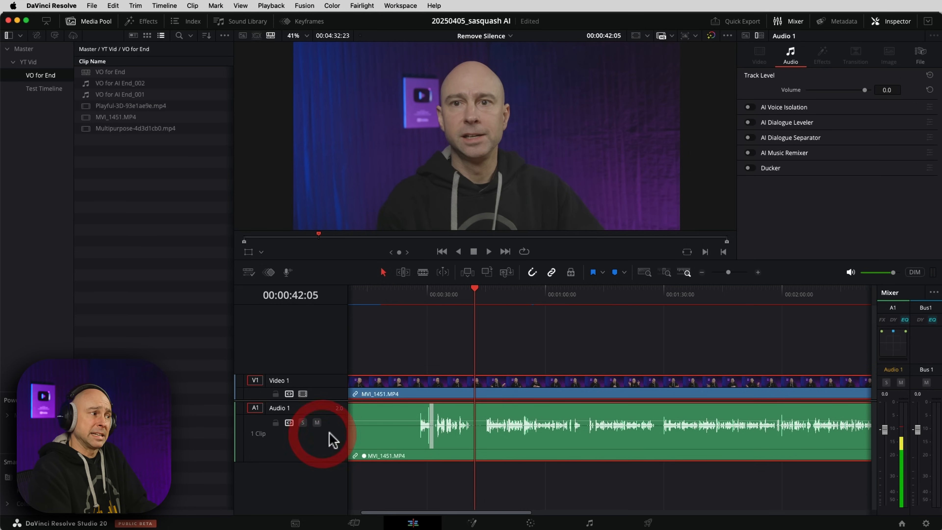
right_click(387, 439)
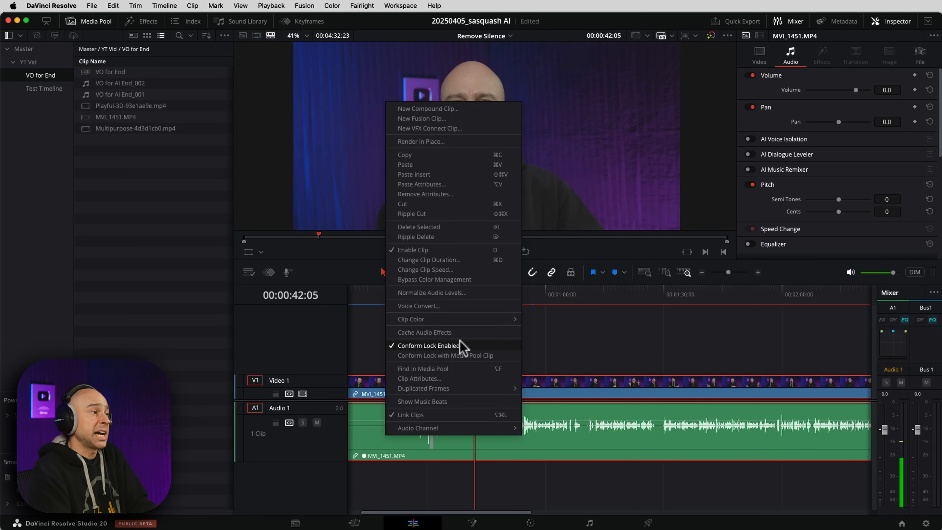
left_click(479, 414)
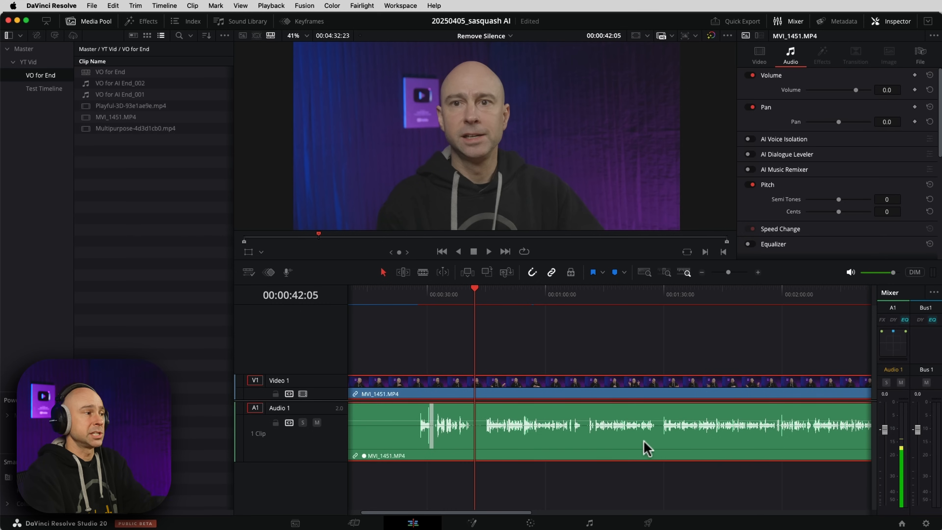
Split the MVI_1451.MP4 clip where speech resumes after the first long pause
left_click_drag(474, 289, 484, 293)
key("super+b")
left_click(557, 343)
left_click(525, 374)
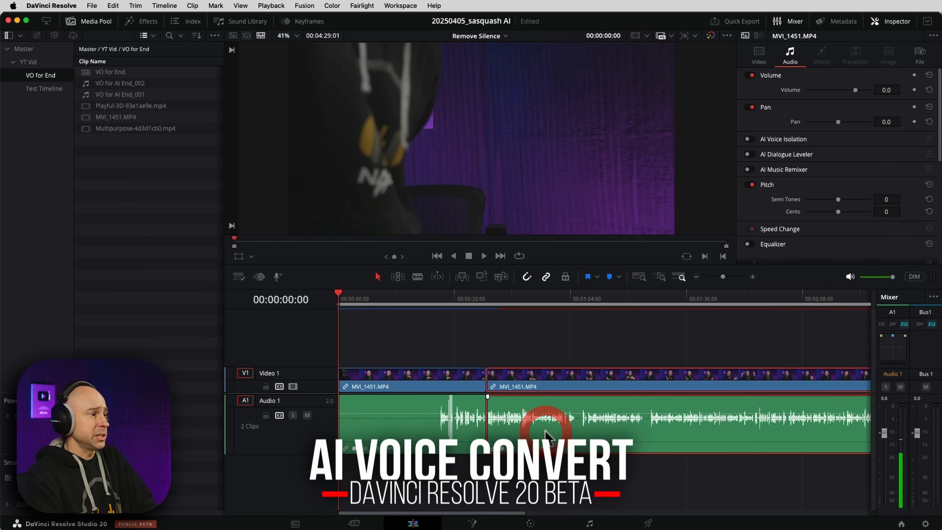
Review the track and voice model choices in AI Voice Convert for the second MVI_1451.MP4 clip, then cancel
right_click(545, 435)
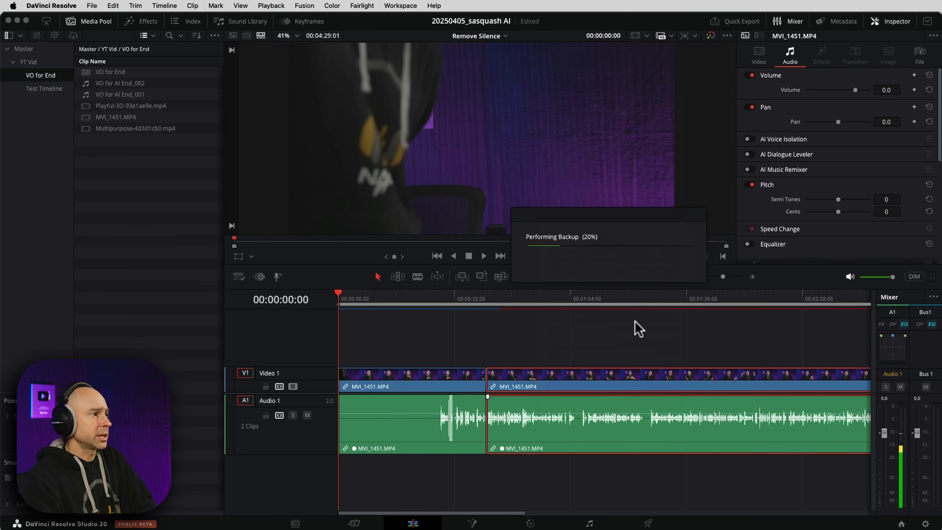
right_click(581, 432)
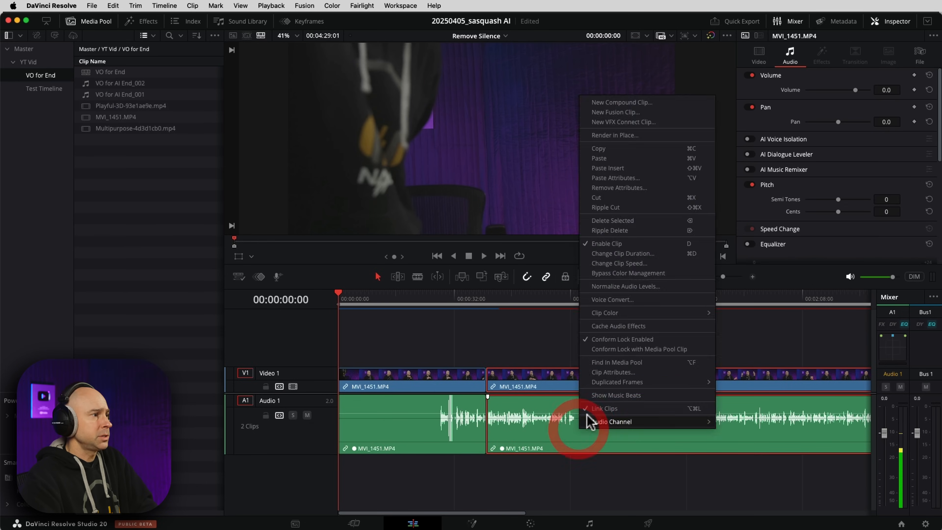
left_click(606, 300)
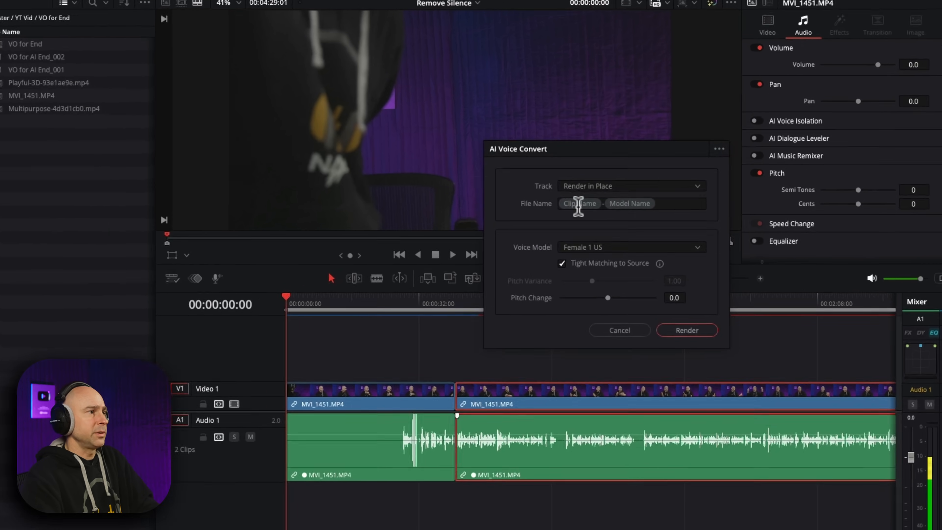
left_click(688, 197)
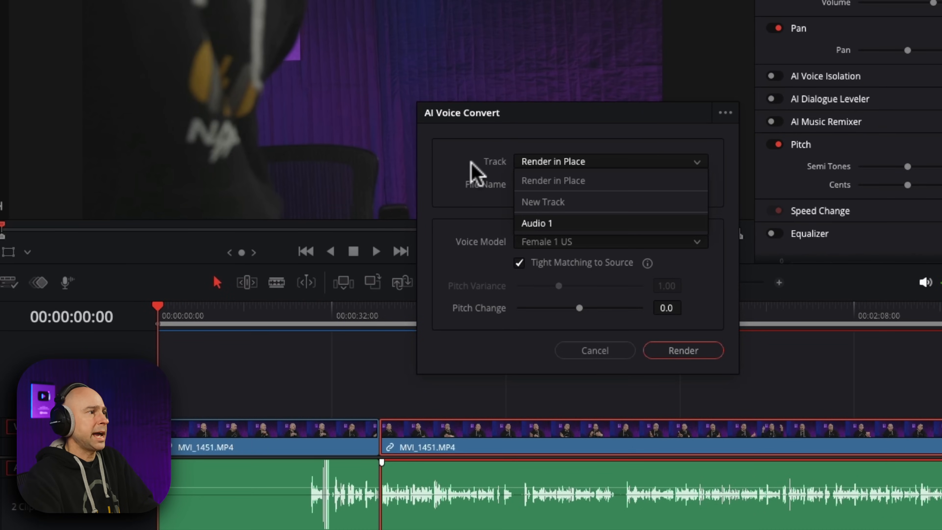
left_click(480, 169)
left_click(534, 242)
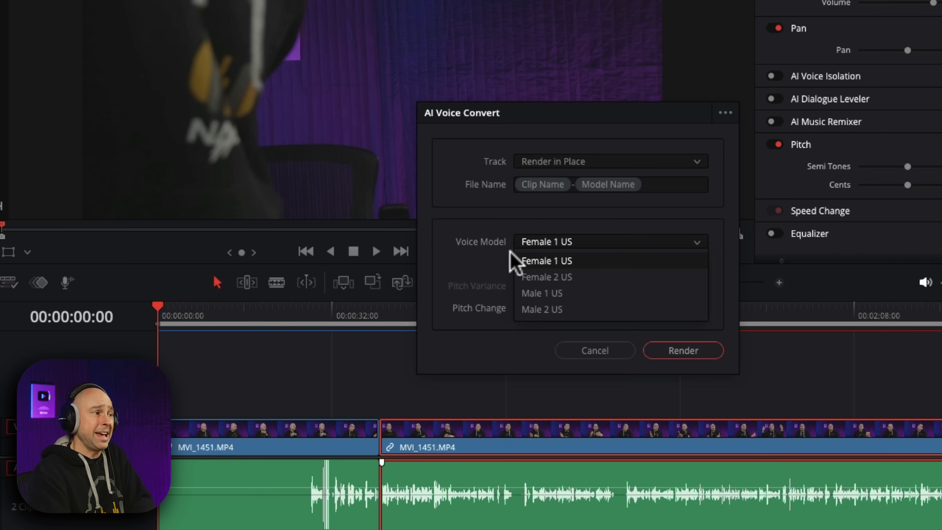
left_click(515, 258)
left_click(596, 351)
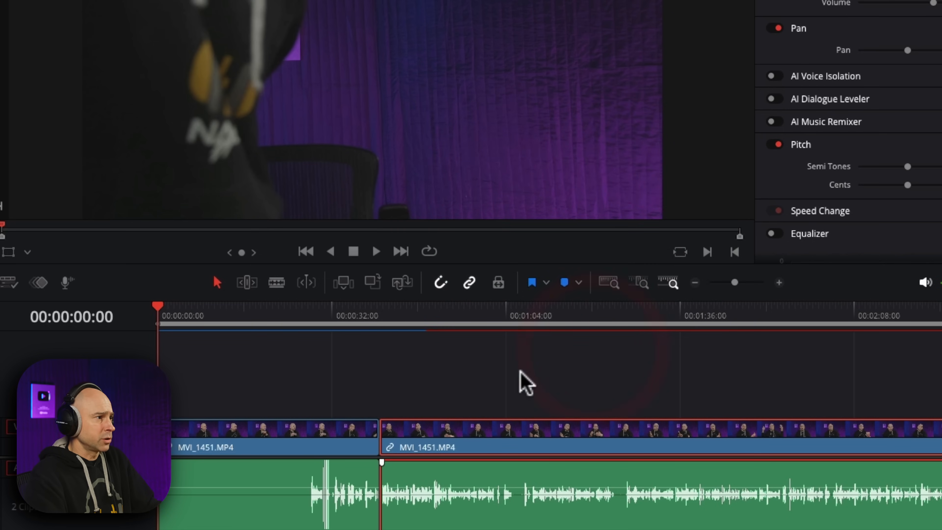
Split the second MVI_1451.MP4 clip at 00:01:24:20 and add a stereo audio track below Audio 1
left_click_drag(579, 326, 617, 325)
key("super+b")
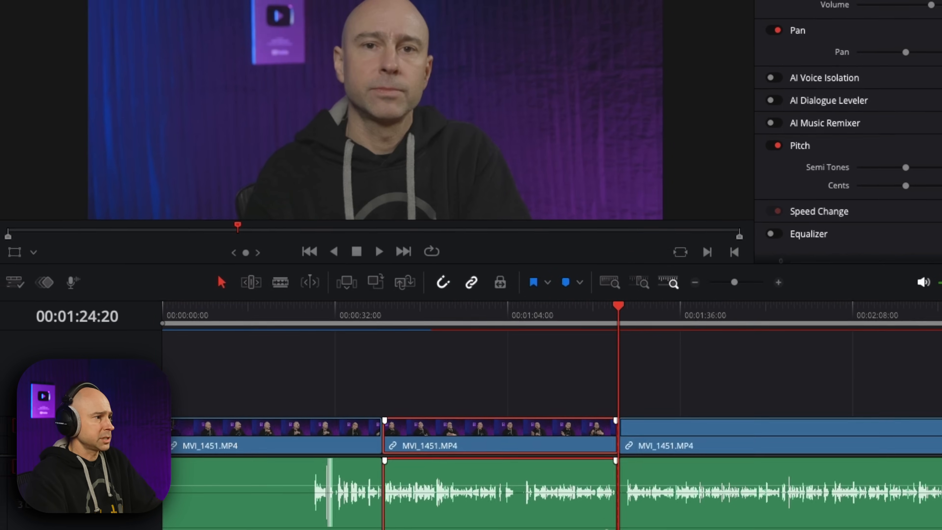
right_click(306, 433)
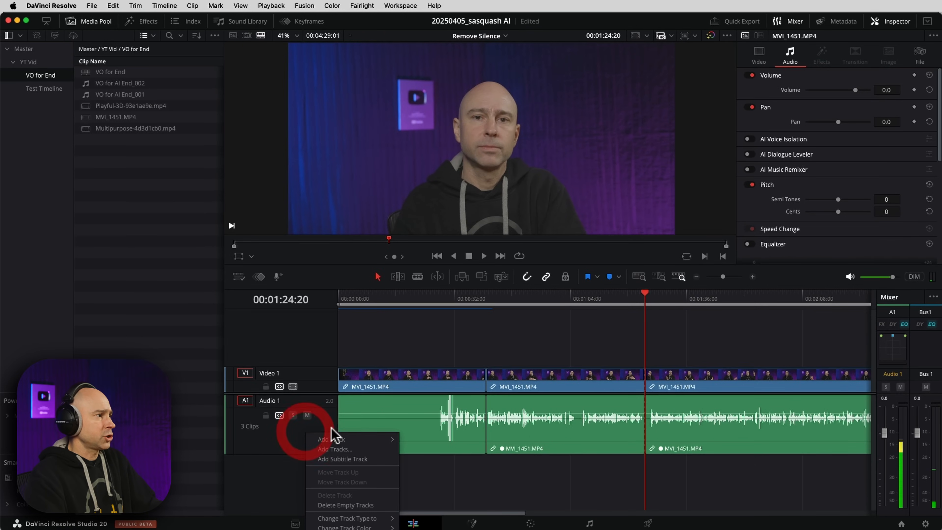
mouse_move(331, 439)
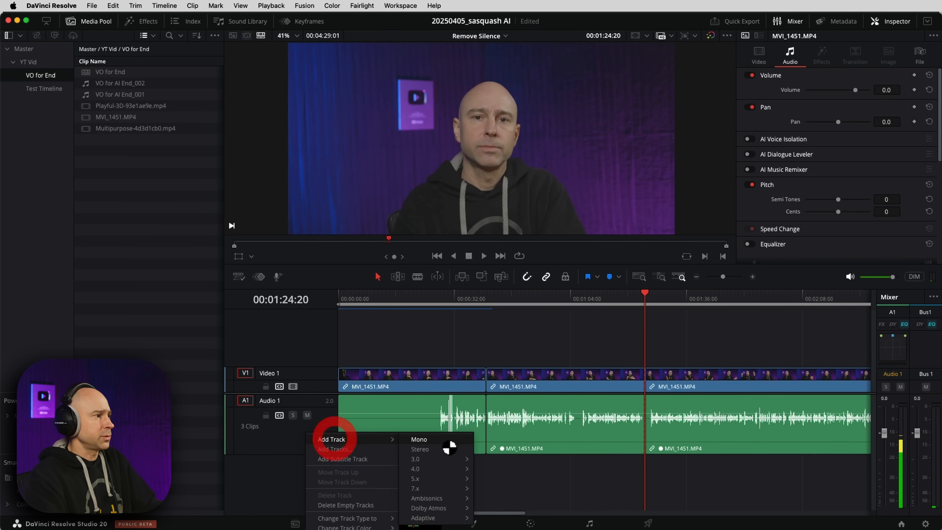
left_click(442, 438)
Convert the middle audio clip's voice with the Female 1 US model and render it to Audio 2
right_click(552, 432)
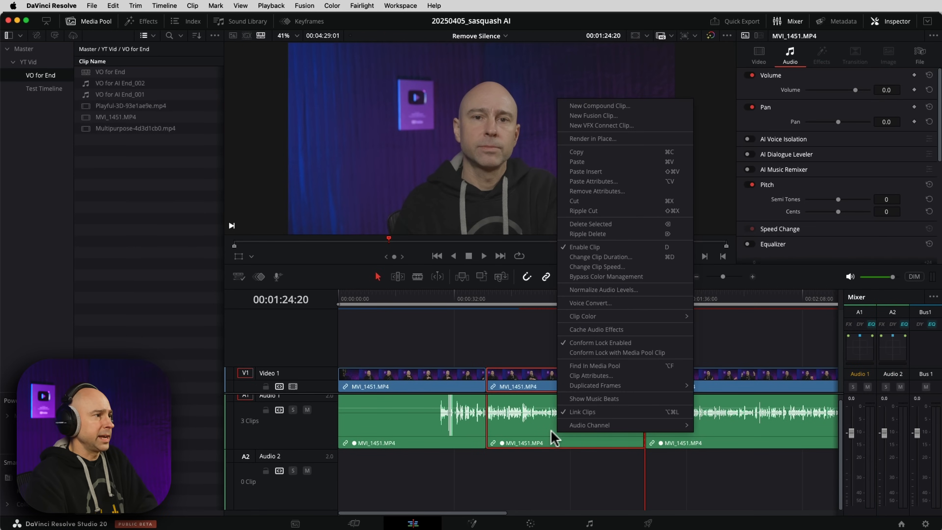
left_click(591, 303)
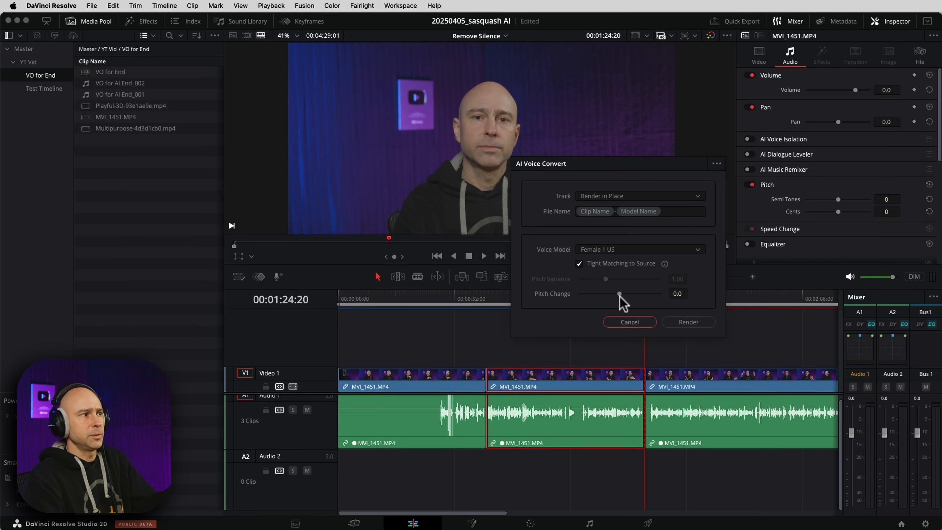
left_click(644, 196)
left_click(606, 239)
left_click(689, 322)
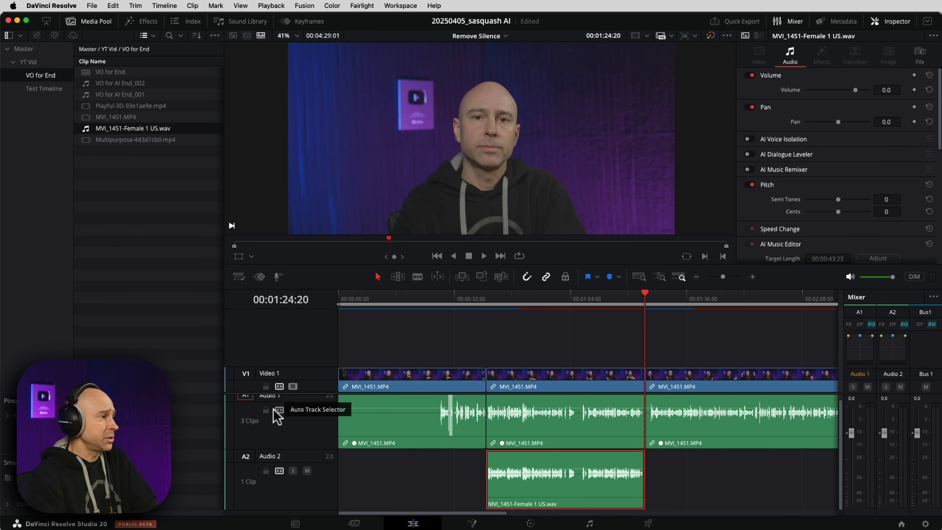
Mute Audio 1 and play the converted female voice from the start of its clip
left_click(307, 410)
left_click(488, 302)
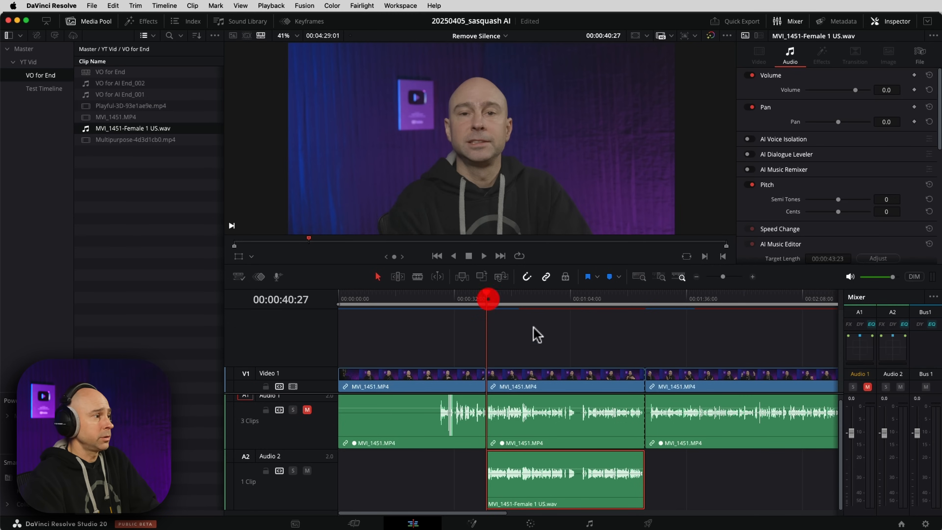
key("space")
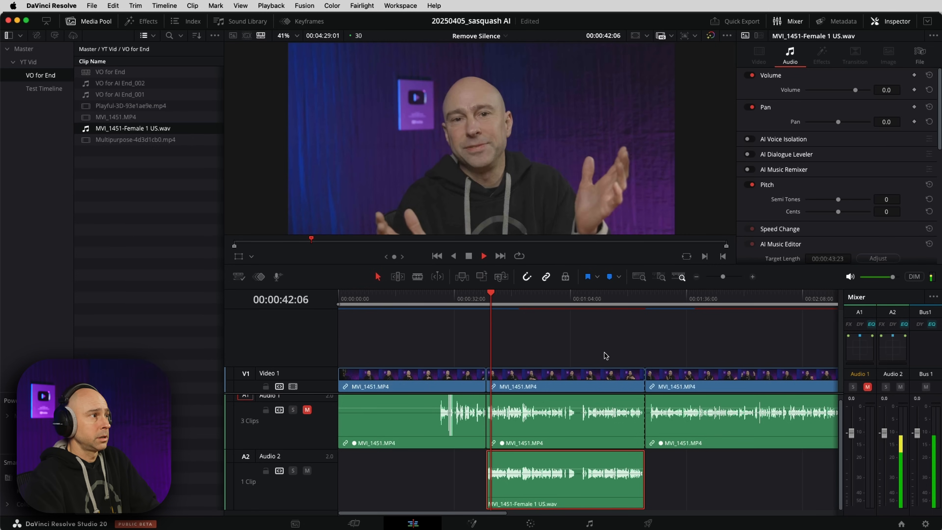
key("space")
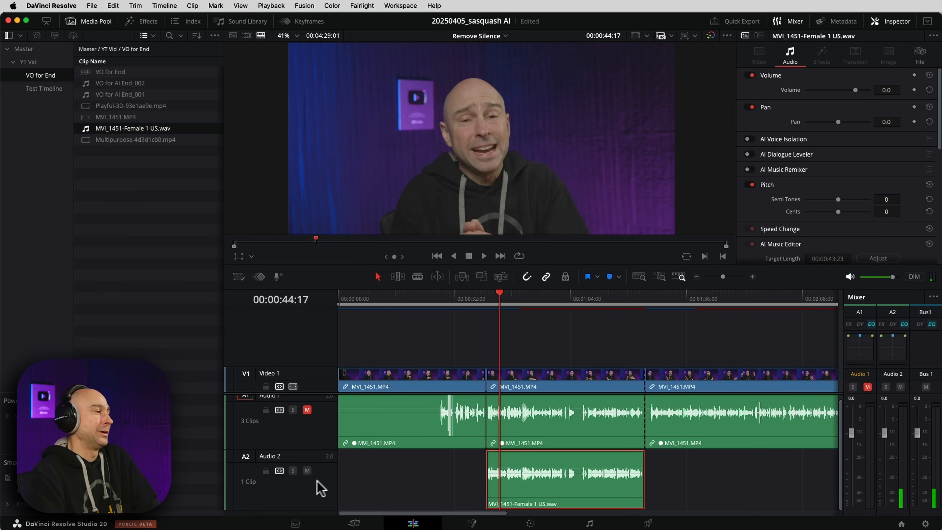
Change the Audio 2 track type to mono and play more of the converted voice
right_click(317, 482)
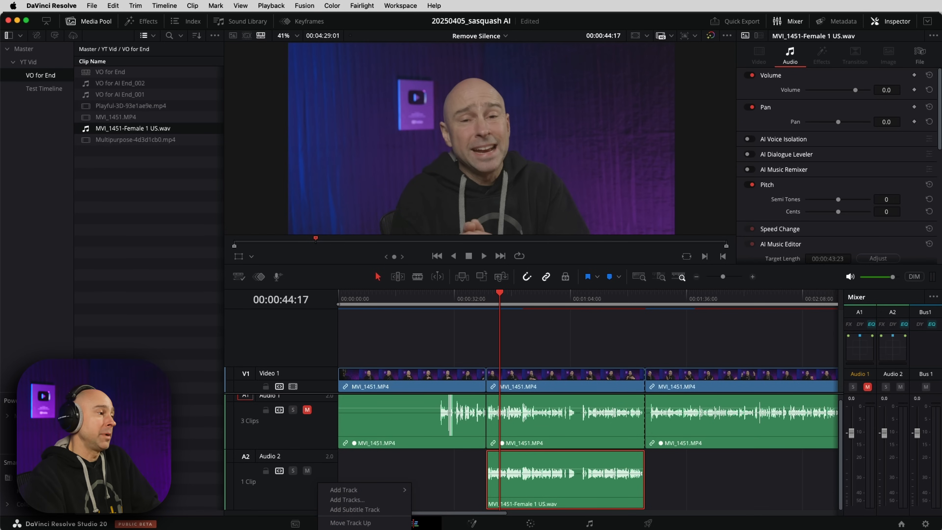
left_click(438, 529)
key("space")
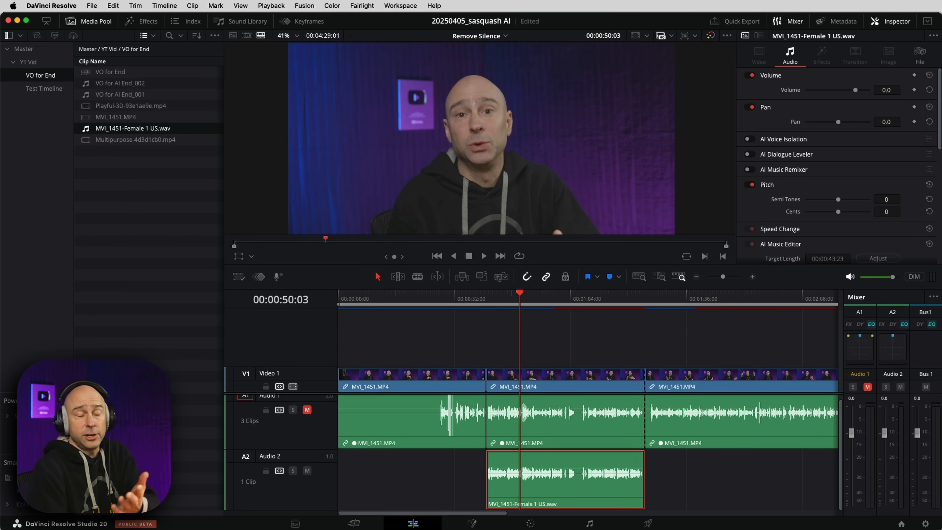
Open VO for AI End_002 from the media pool and download the package required for DaVinci AI Voice Training
left_click(564, 356)
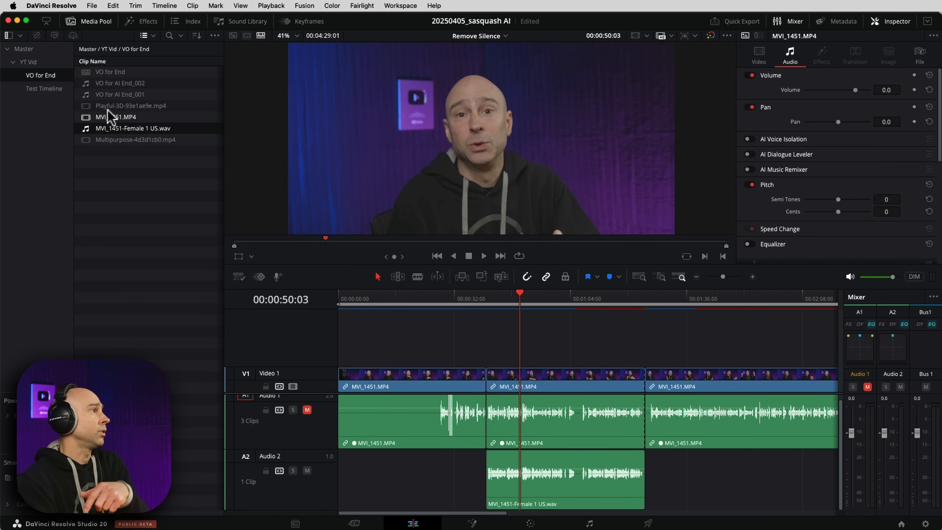
left_click(102, 86)
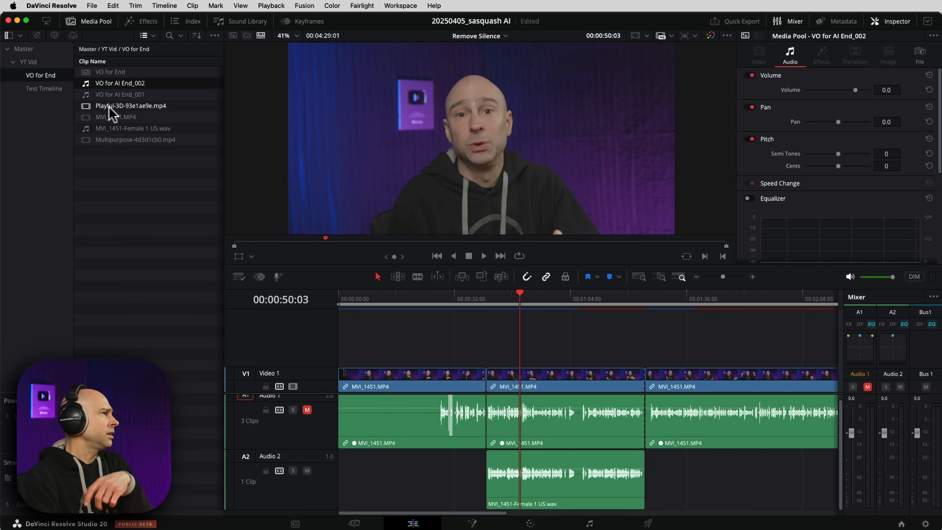
double_click(90, 84)
right_click(87, 87)
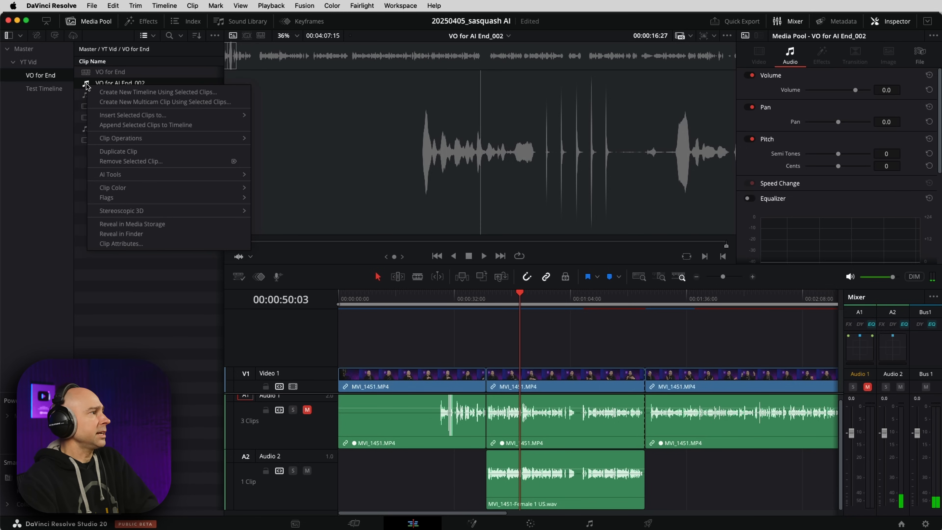
mouse_move(137, 171)
mouse_move(332, 179)
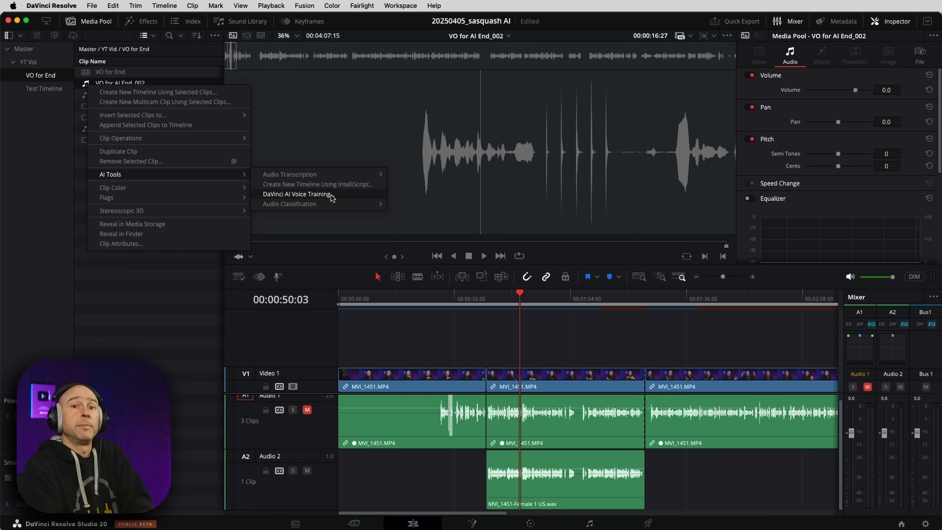
left_click(317, 196)
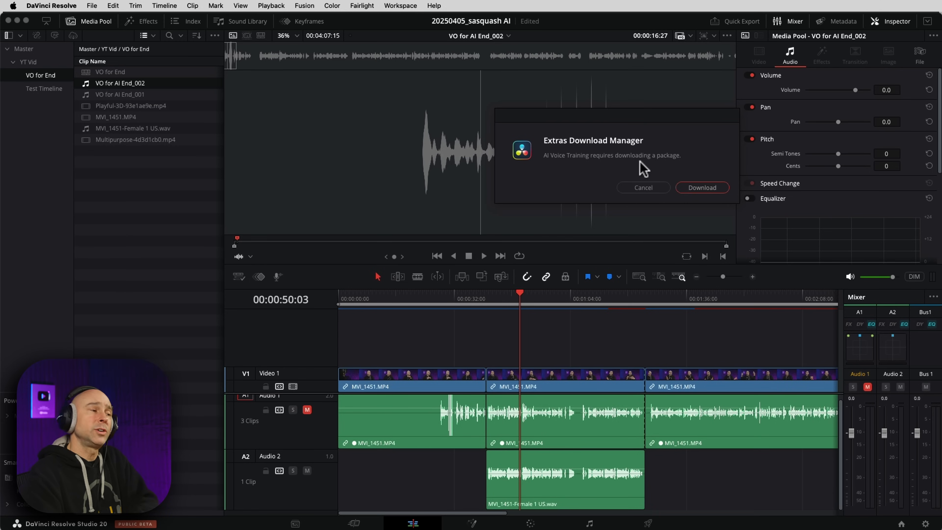
left_click(702, 188)
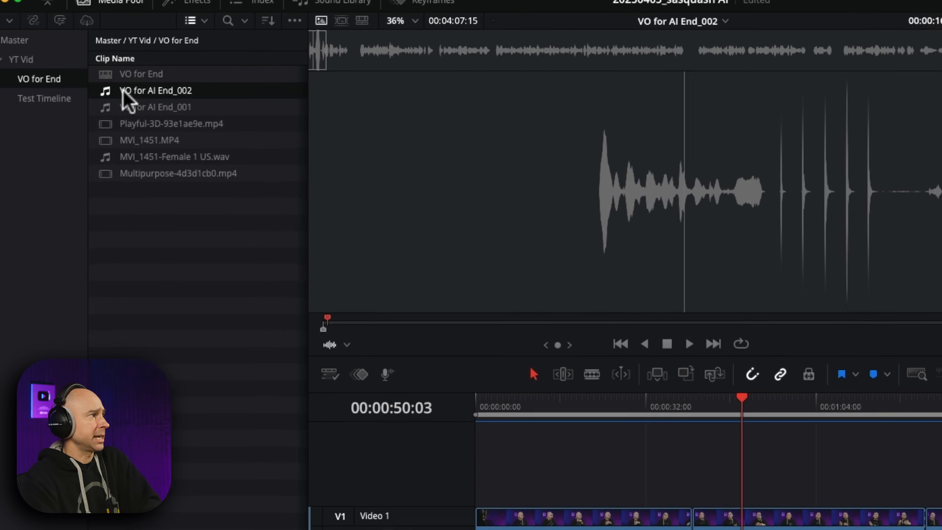
Start training an AI voice model named New Voice Model-Junk from VO for AI End_002 with Faster training accuracy
right_click(100, 84)
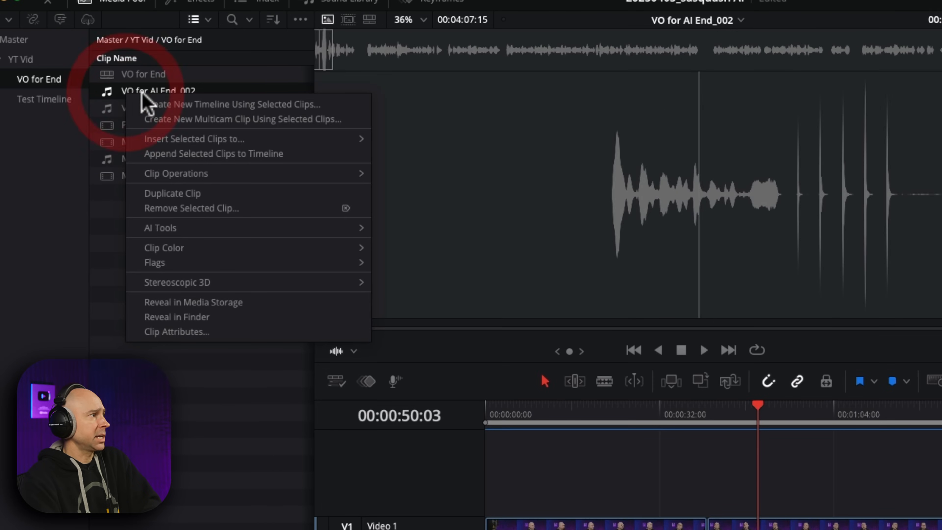
mouse_move(225, 232)
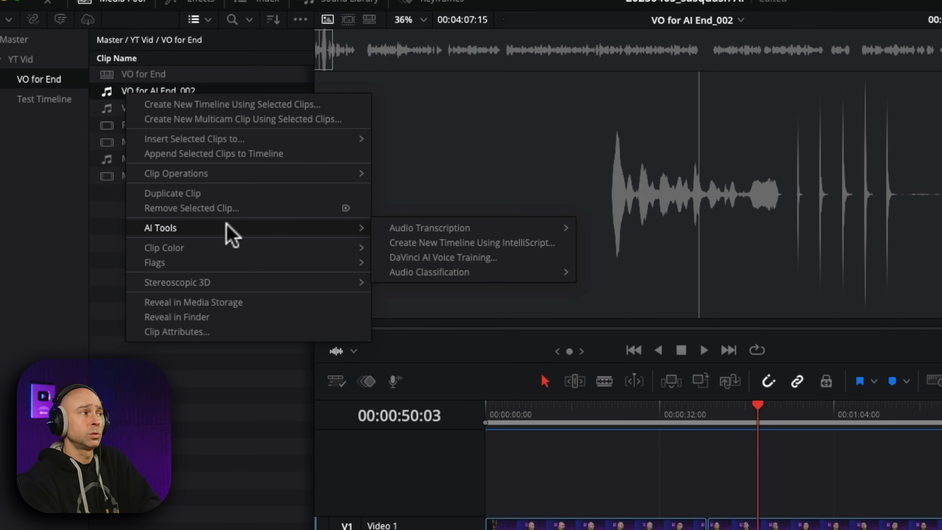
left_click(443, 257)
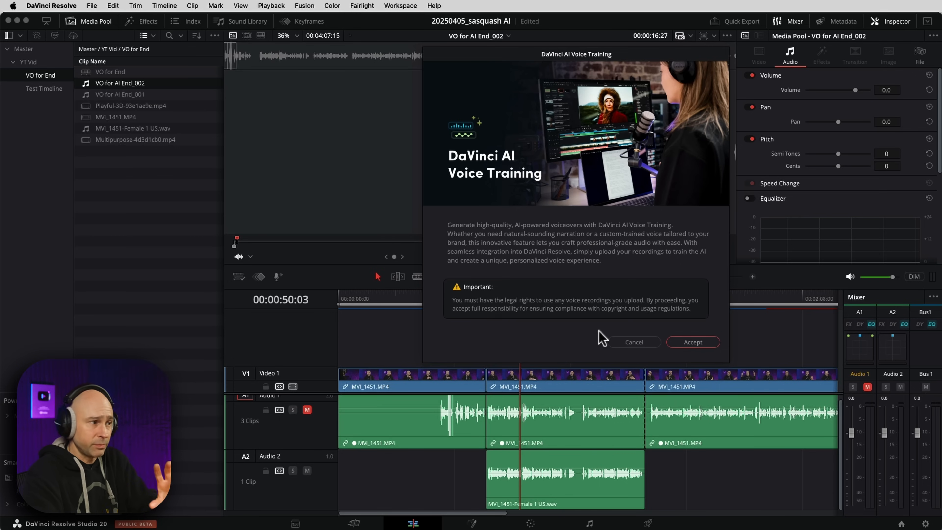
left_click(693, 342)
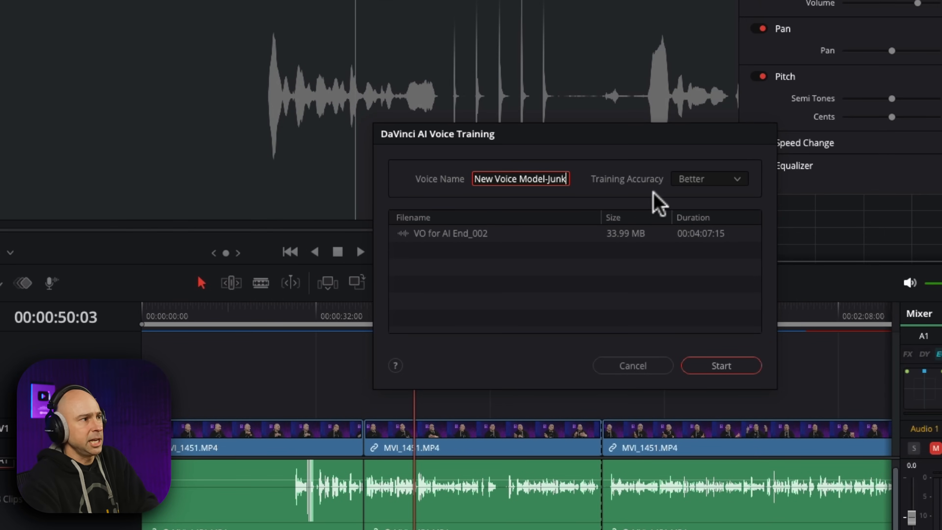
left_click(700, 180)
left_click(704, 215)
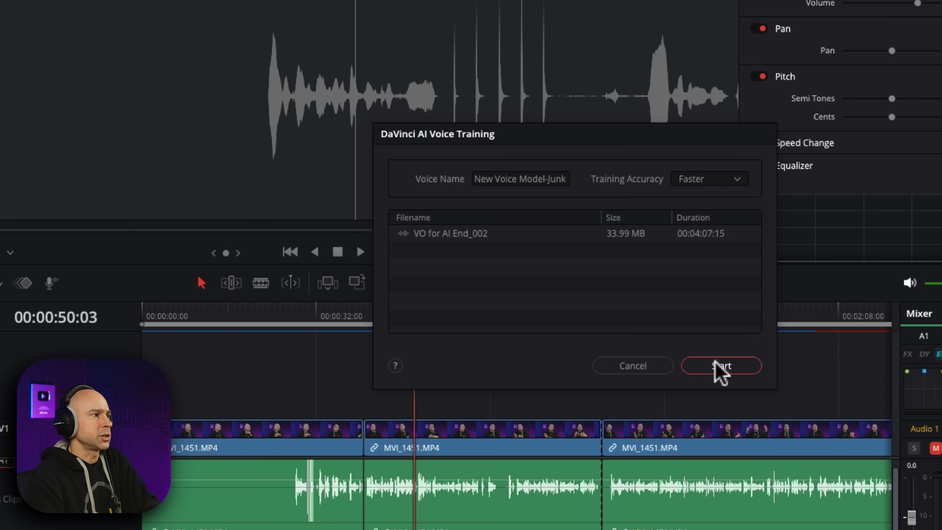
left_click(720, 367)
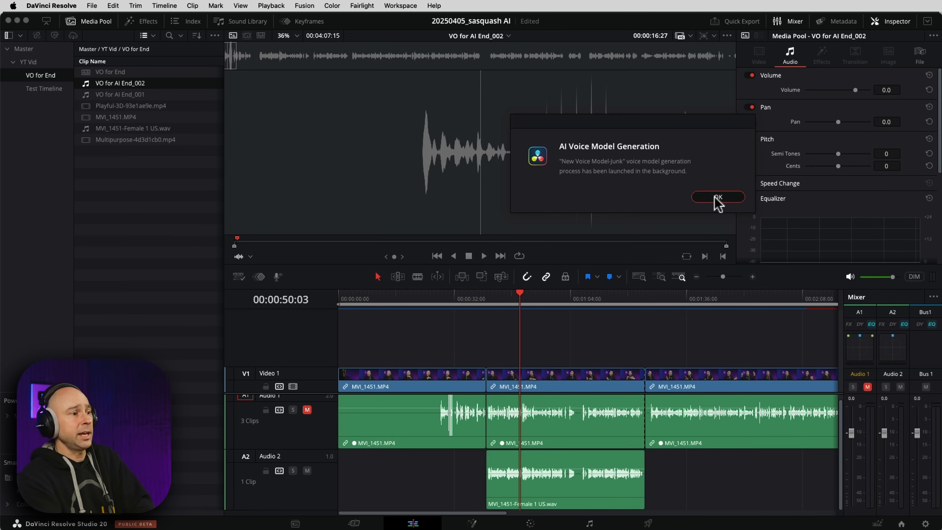
left_click(718, 197)
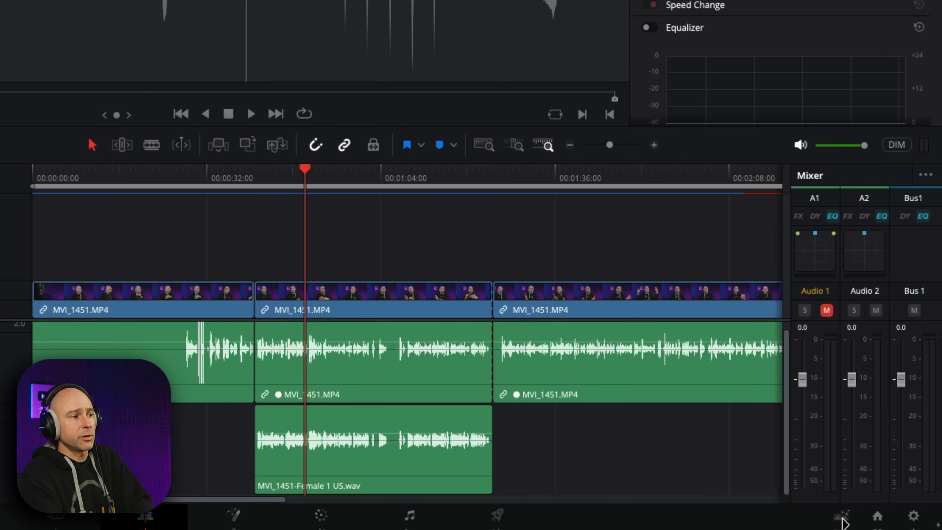
Check the generation status of New Voice Model-Junk and cancel its training
left_click(878, 524)
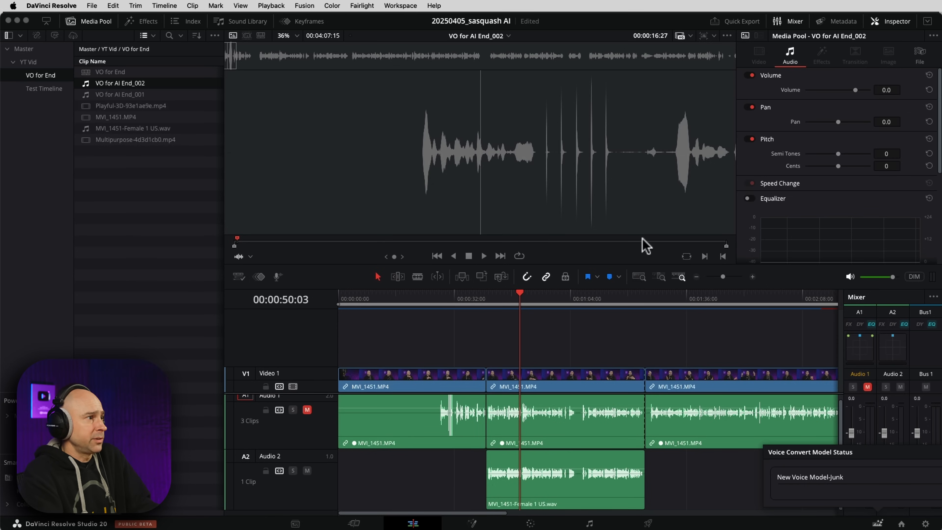
left_click_drag(543, 240, 521, 247)
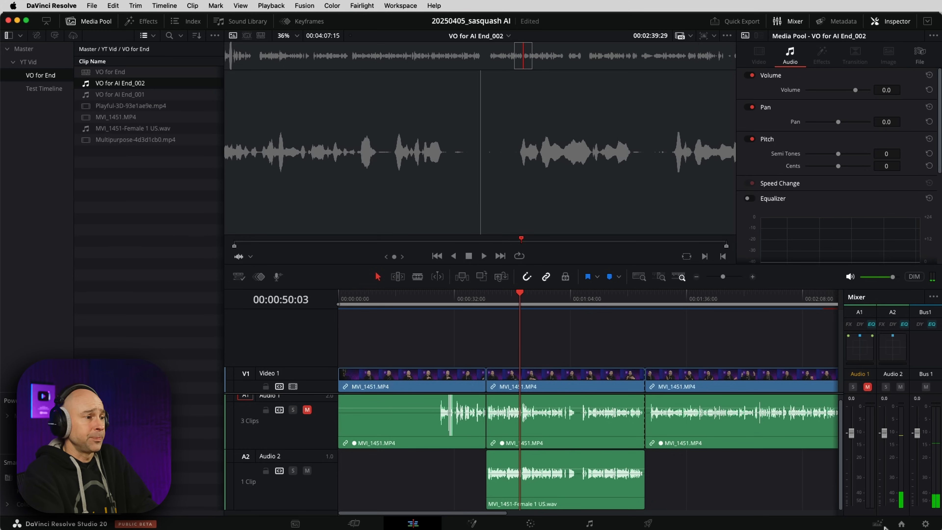
left_click(879, 524)
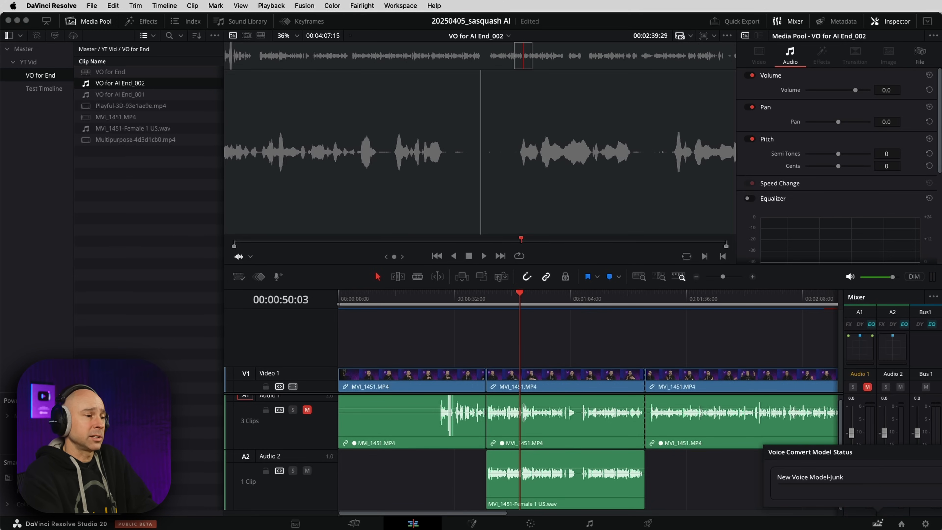
left_click(941, 477)
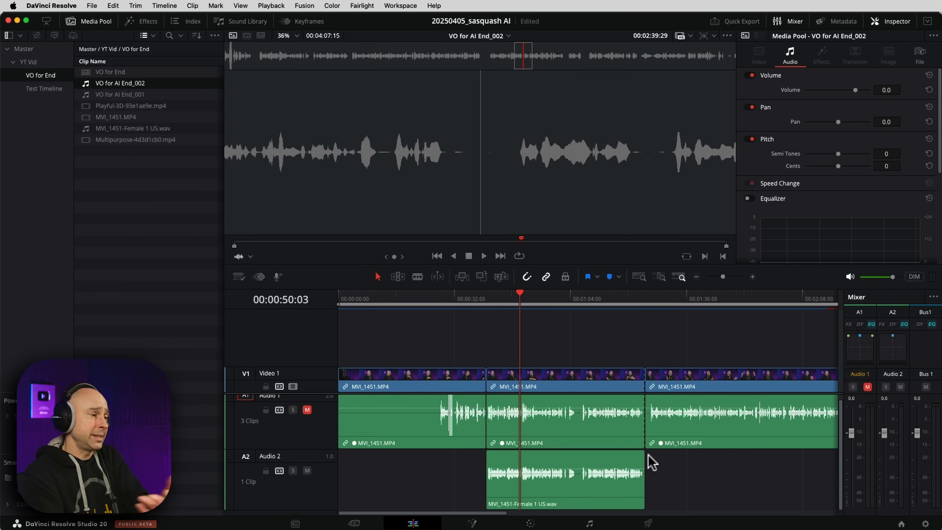
left_click(604, 436)
right_click(597, 493)
left_click(635, 389)
left_click(635, 251)
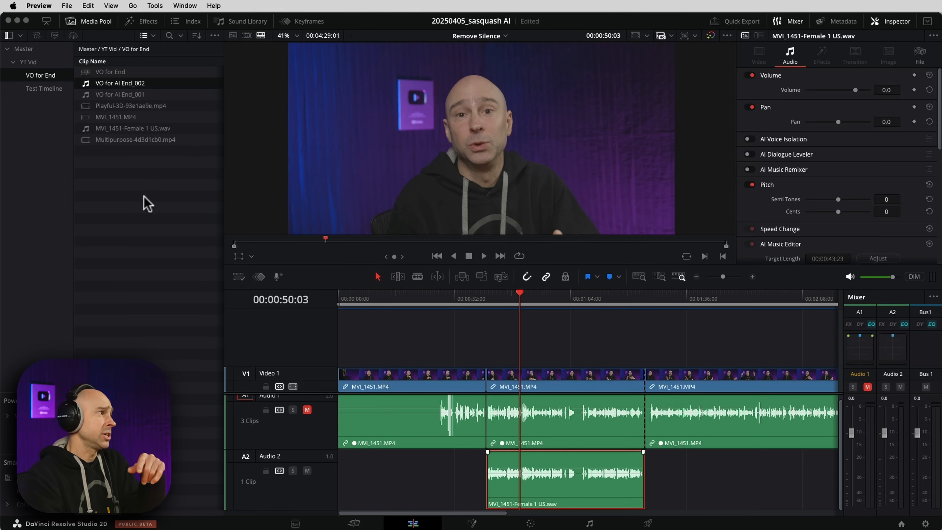
Open the user preferences and examine the cache management settings
left_click(148, 204)
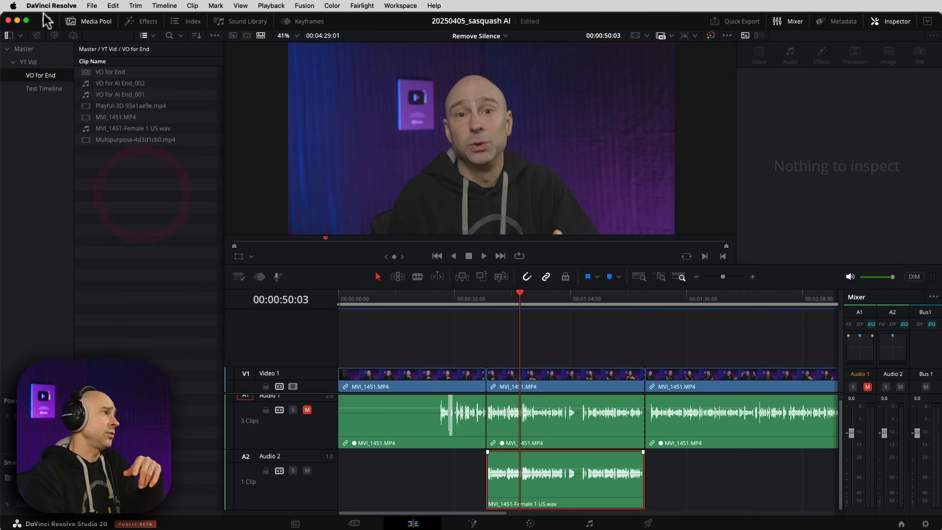
left_click(51, 5)
left_click(103, 37)
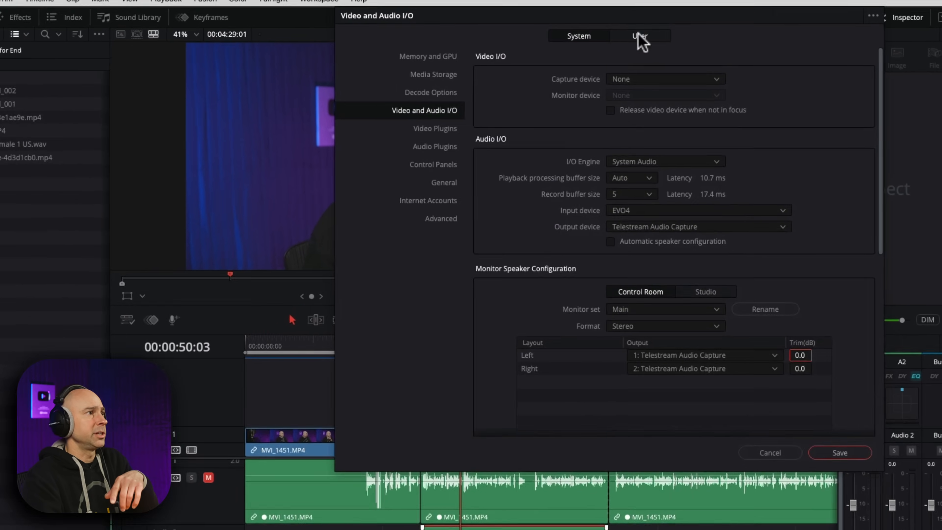
left_click(666, 37)
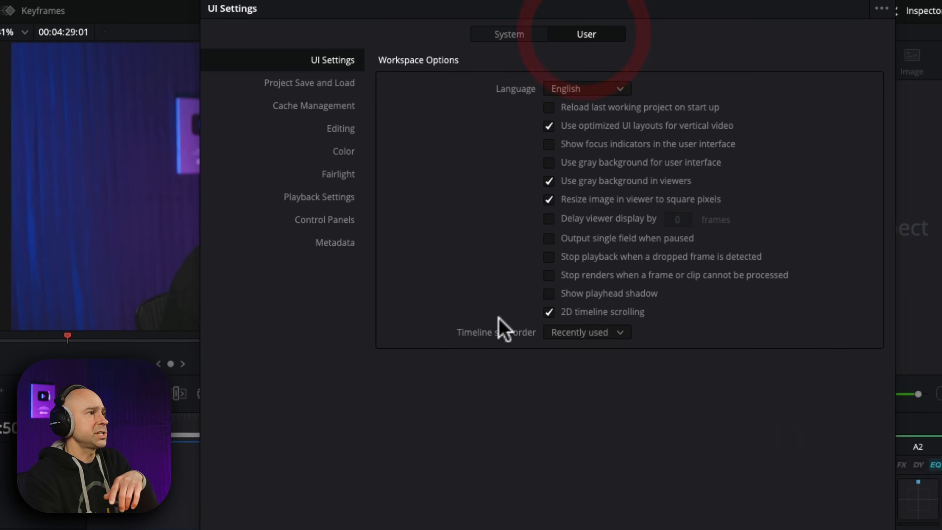
left_click(331, 108)
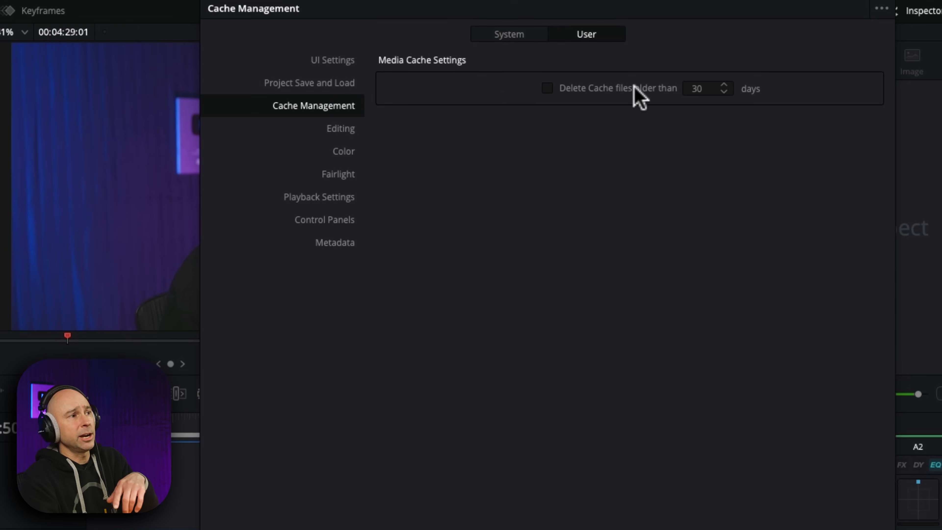